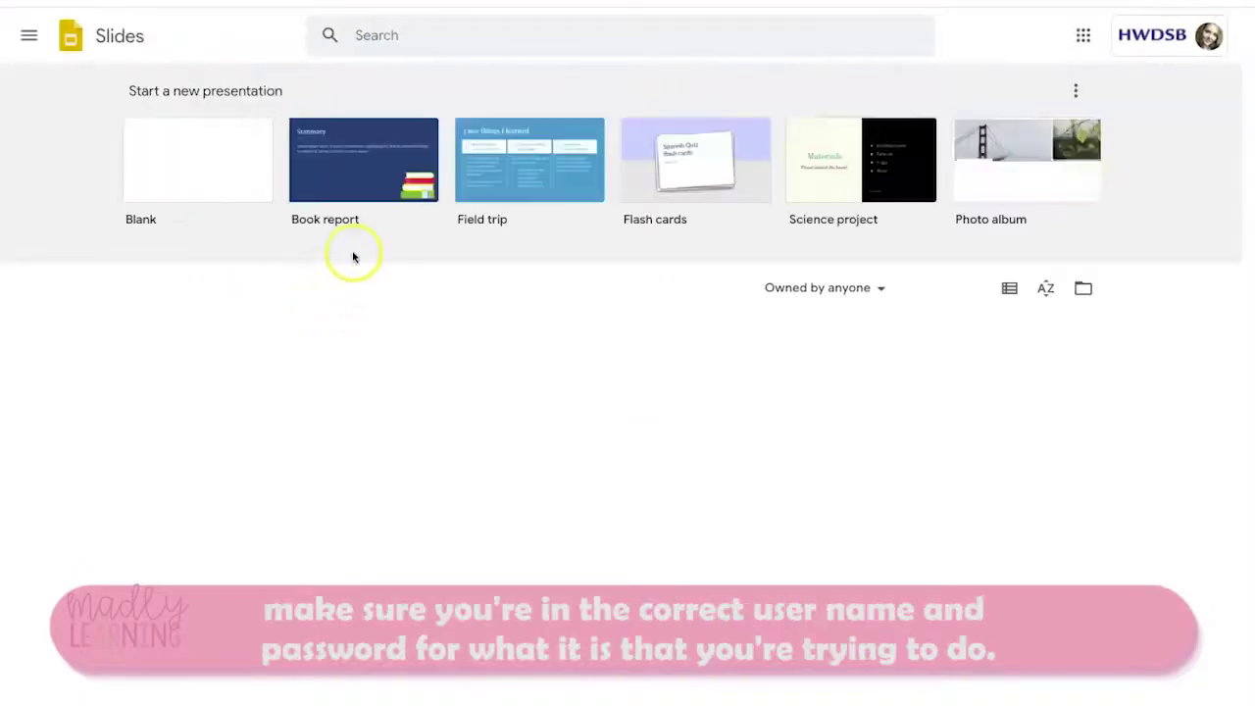
# Step: Switch from the school board account to the Madly Learning account
pyautogui.click(1163, 42)
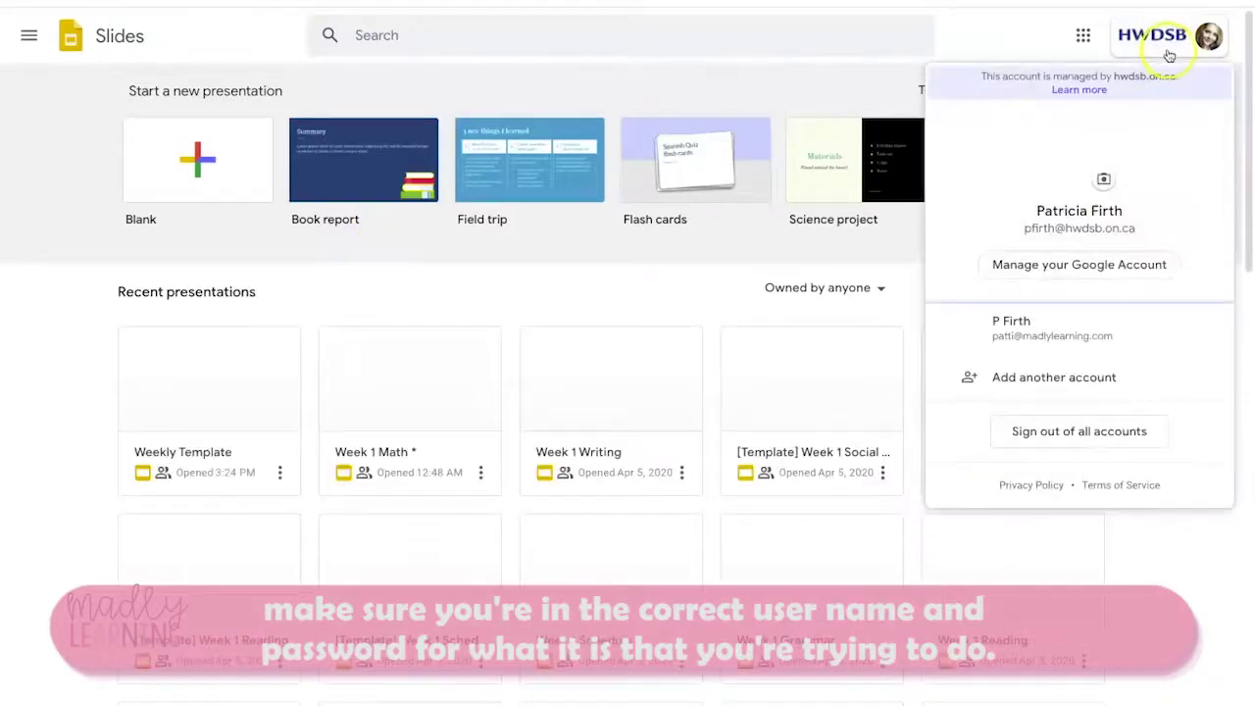
pyautogui.click(1024, 327)
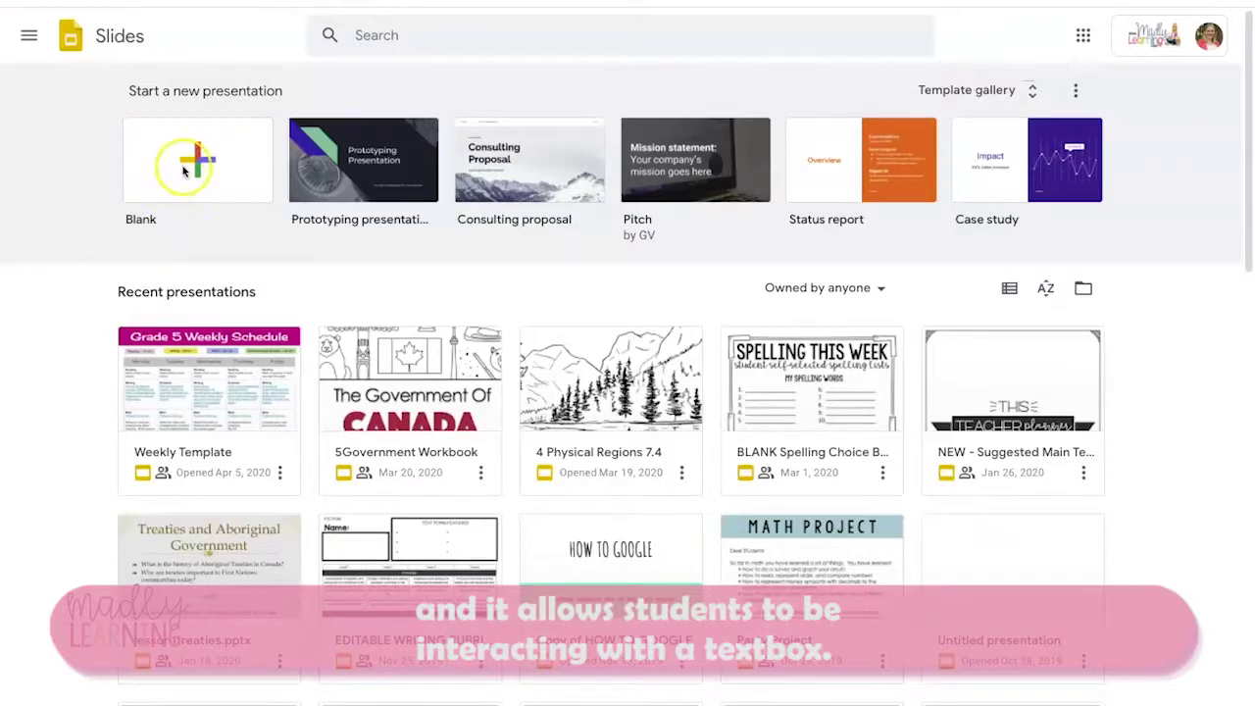
# Step: Open the Weekly Template presentation and look through its slides as an example
pyautogui.click(206, 382)
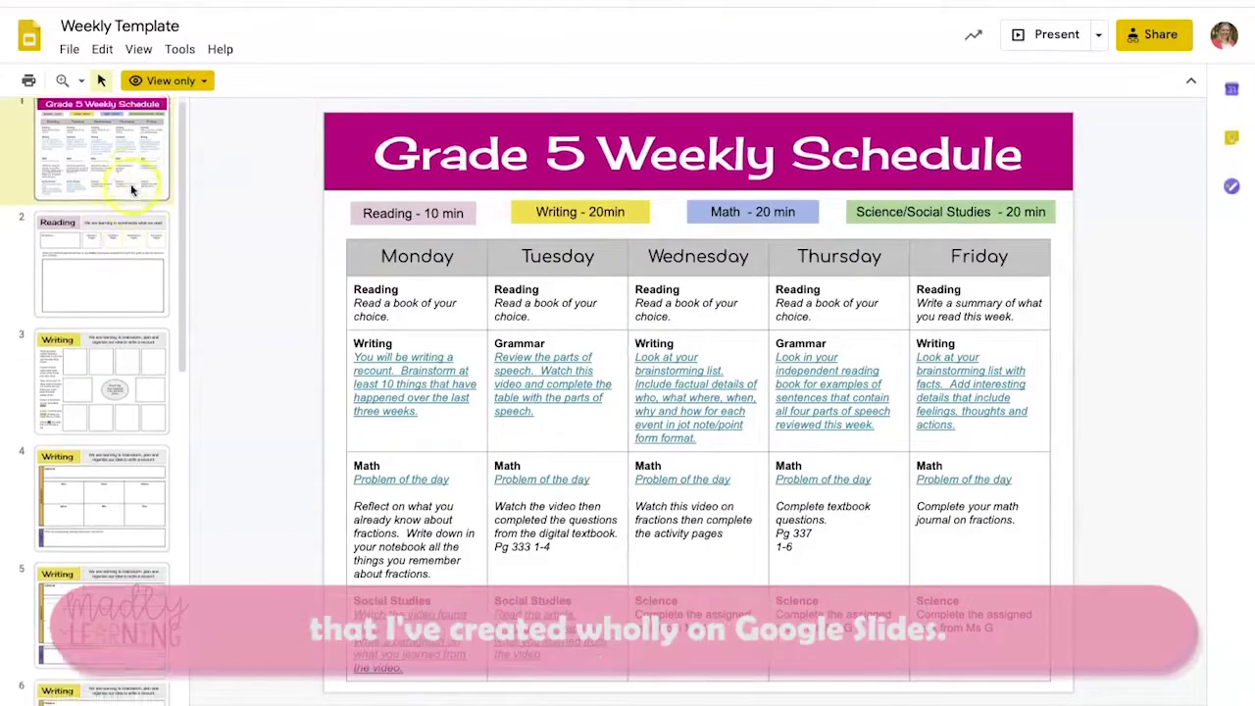
pyautogui.scroll(-2, 129, 186)
pyautogui.scroll(-1, 125, 197)
pyautogui.scroll(-2, 125, 193)
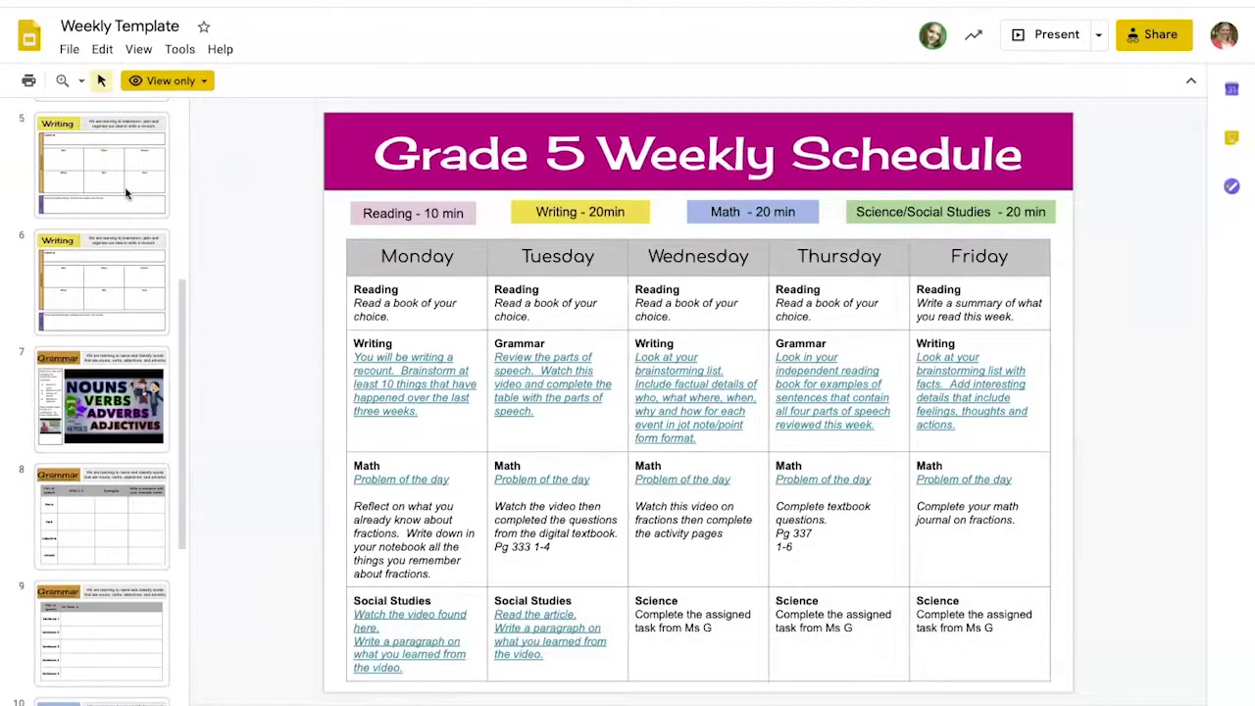
pyautogui.scroll(-4, 125, 194)
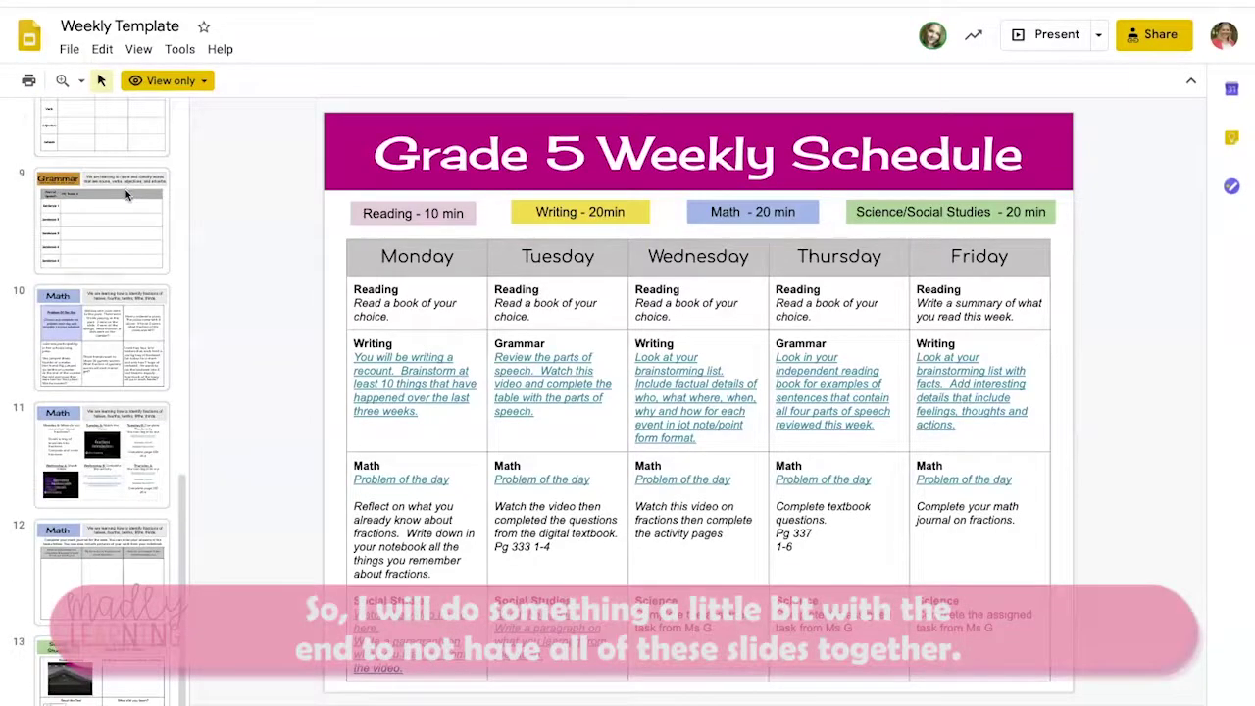
pyautogui.scroll(8, 126, 194)
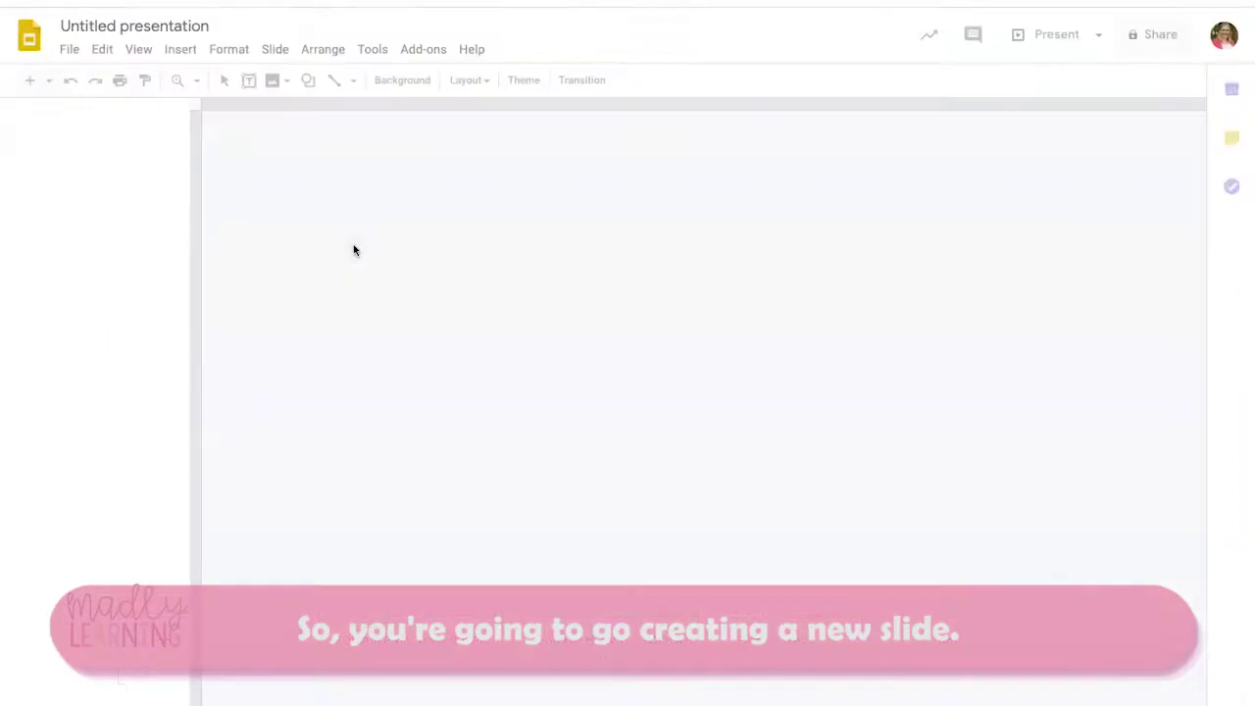
# Step: Delete the default title and subtitle text boxes from the first slide of the new blank presentation
pyautogui.click(608, 515)
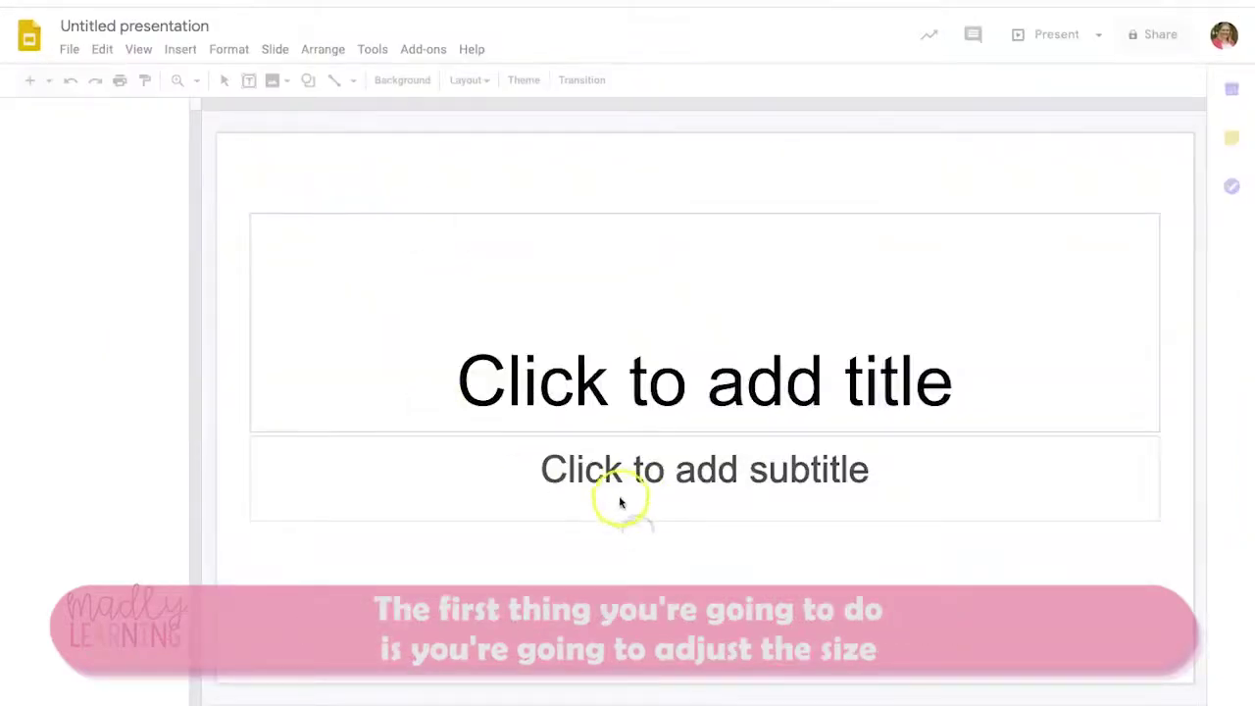
pyautogui.hotkey('ctrl', 'a')
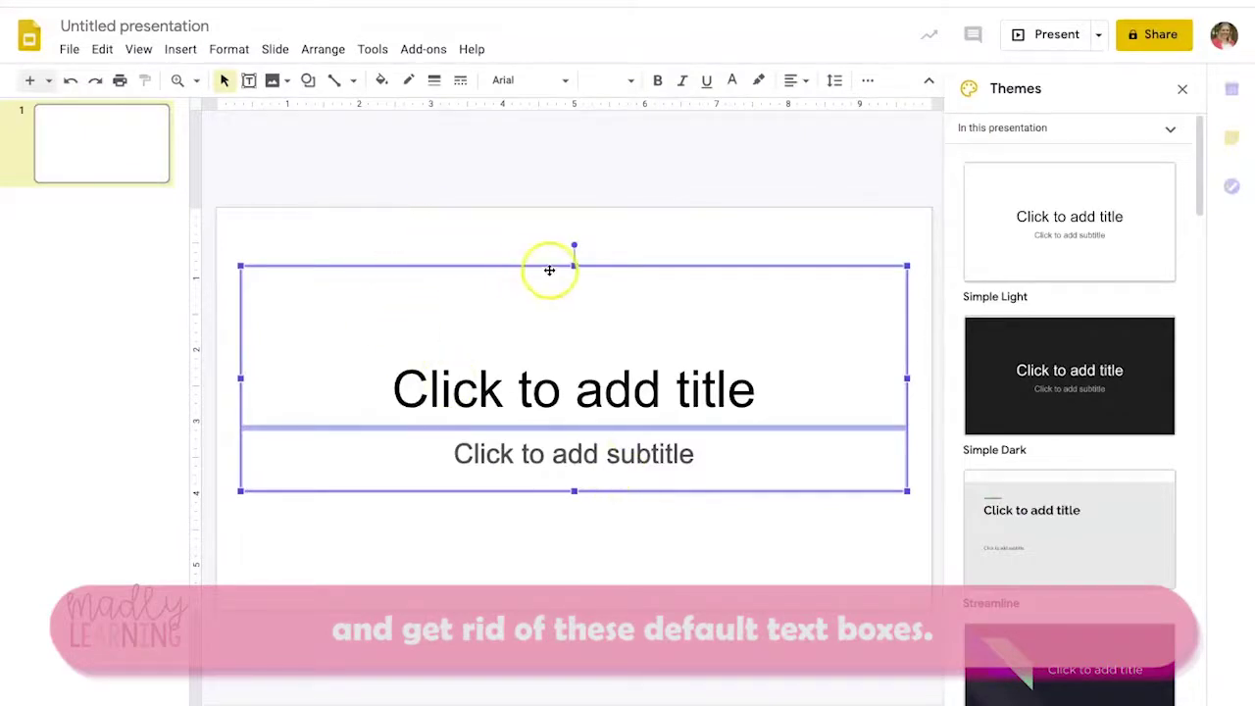
pyautogui.press('Delete')
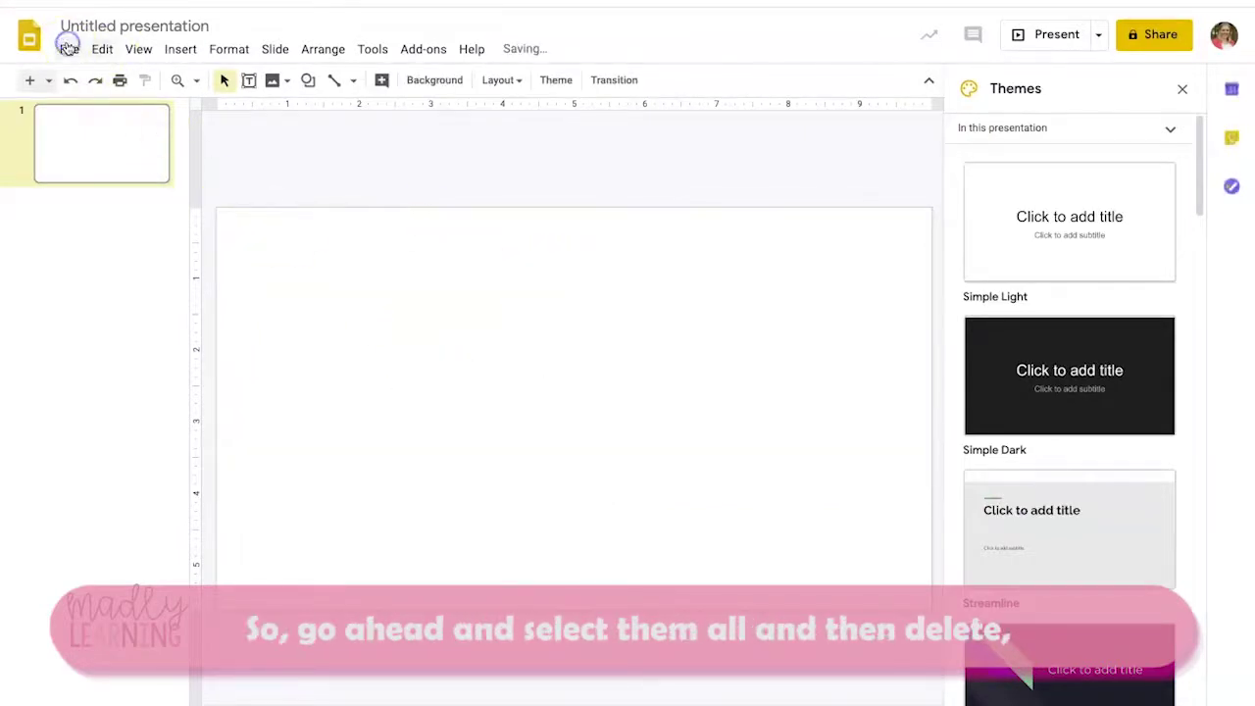
# Step: Set the presentation to a custom page size of 11 x 8.5 inches and dismiss the theme choices
pyautogui.click(68, 48)
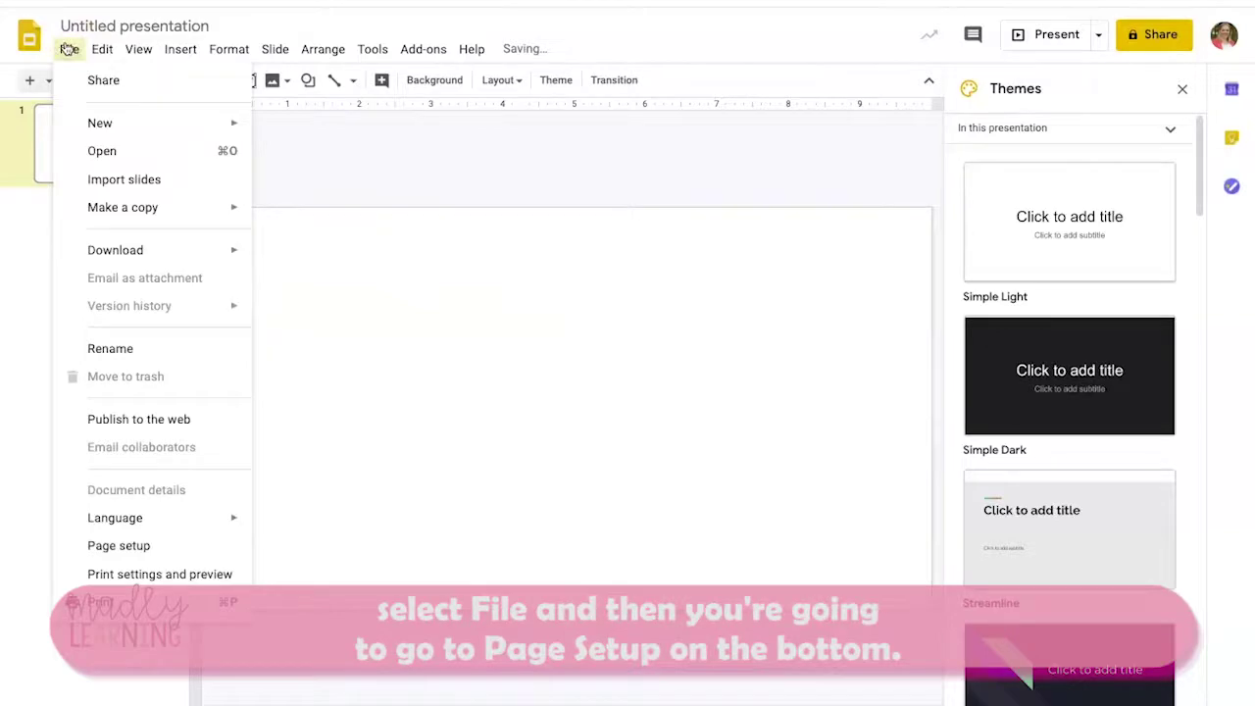
pyautogui.click(122, 547)
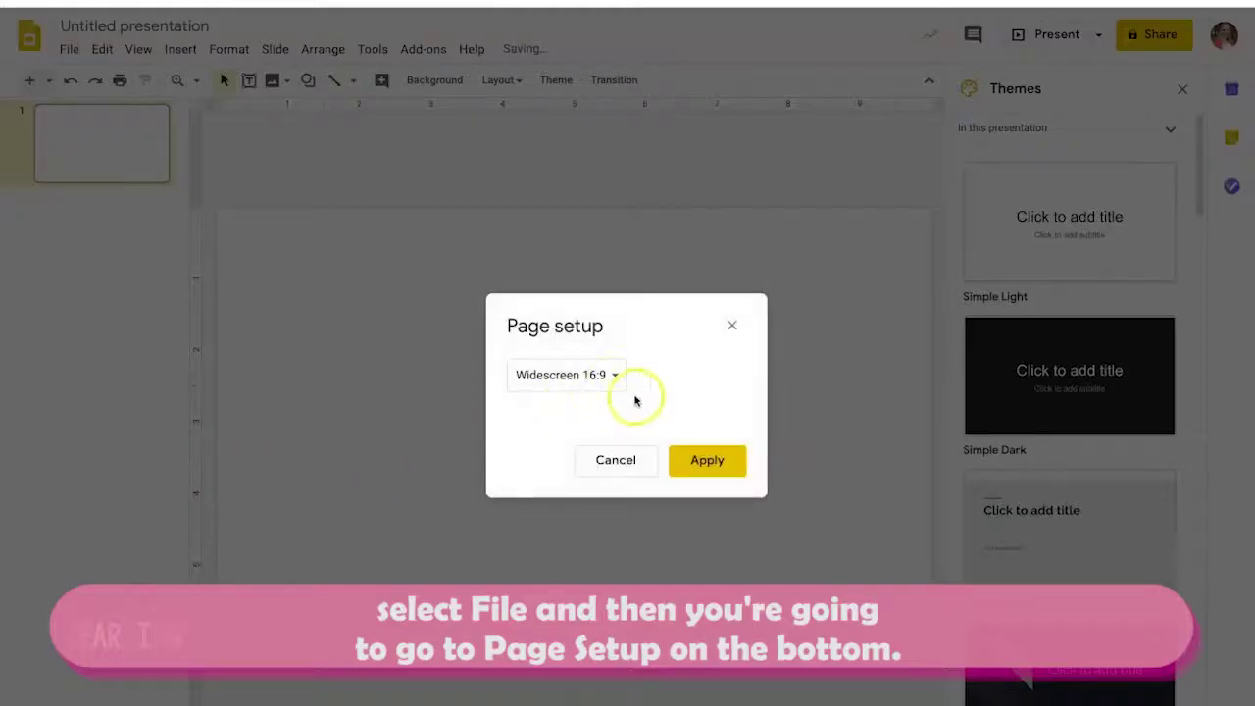
pyautogui.click(610, 374)
pyautogui.click(572, 431)
pyautogui.click(540, 425)
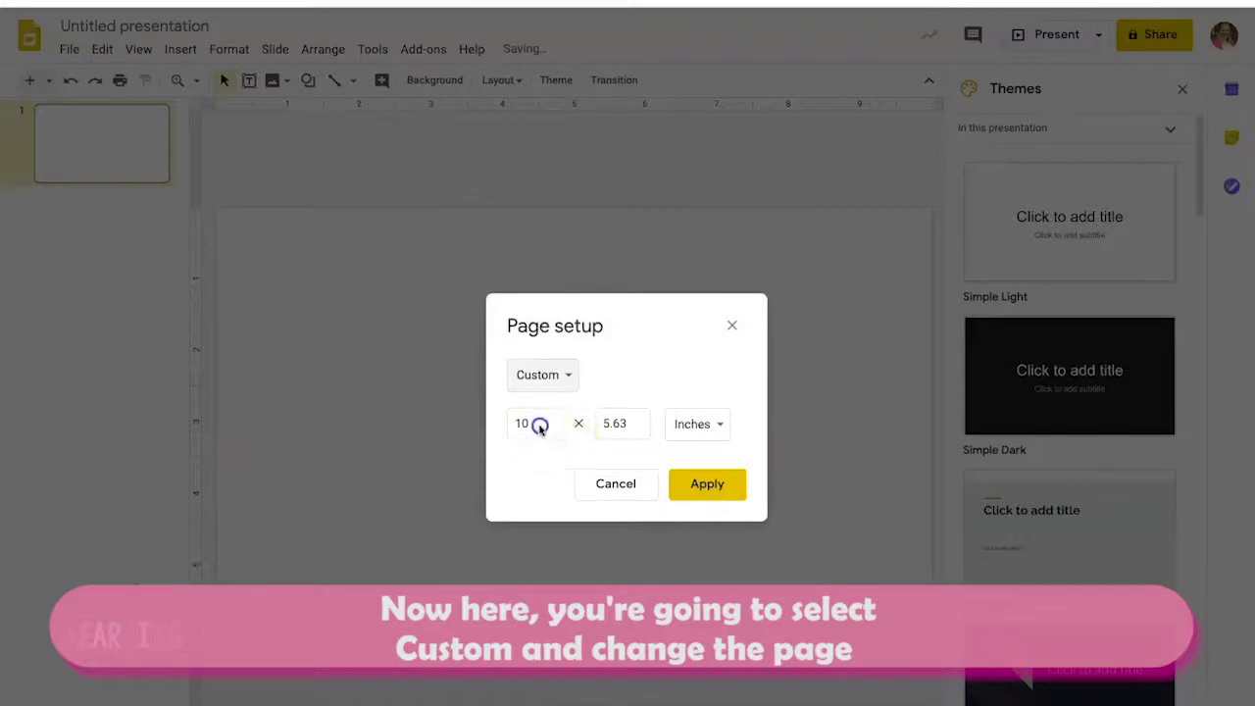
pyautogui.doubleClick(520, 424)
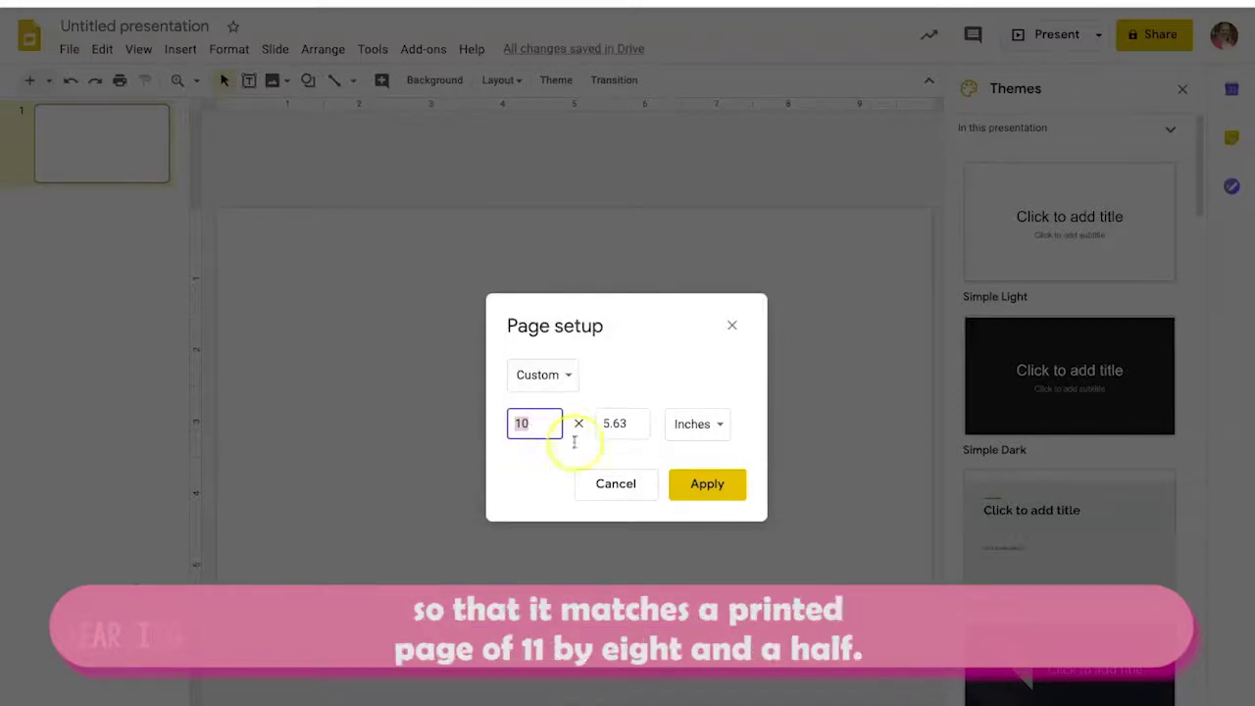
pyautogui.doubleClick(610, 424)
pyautogui.write('8.')
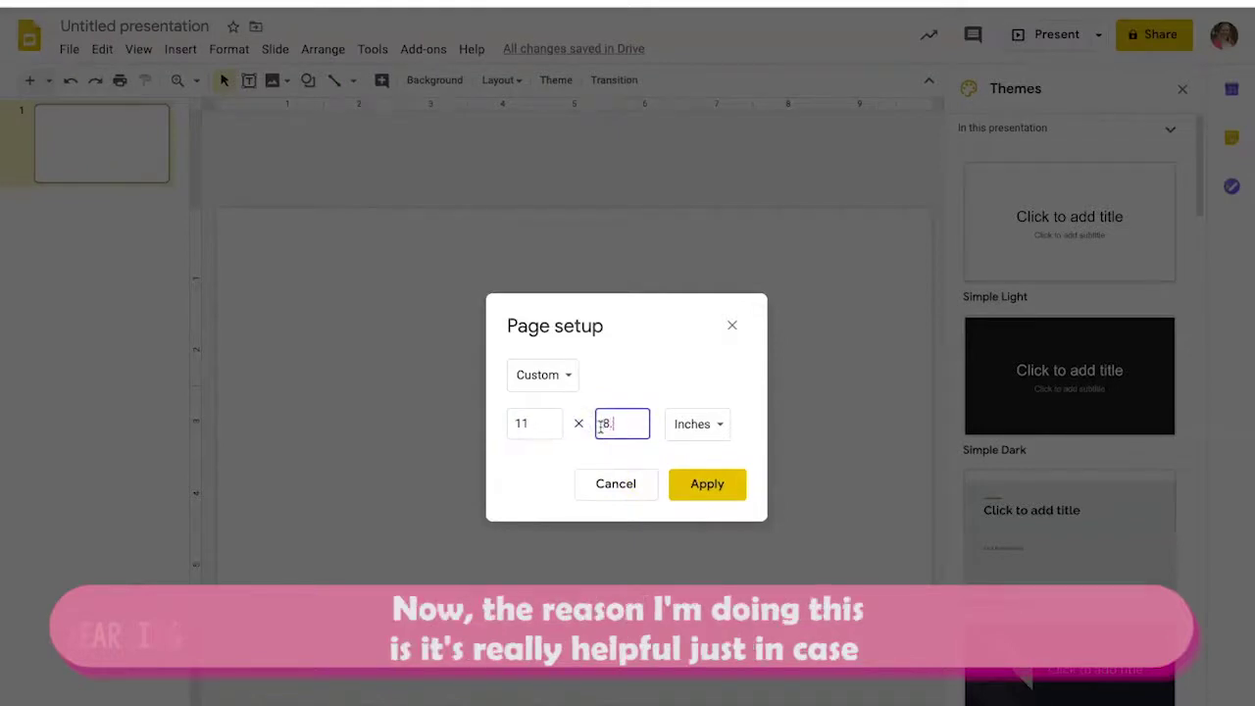
pyautogui.write('5')
pyautogui.click(722, 484)
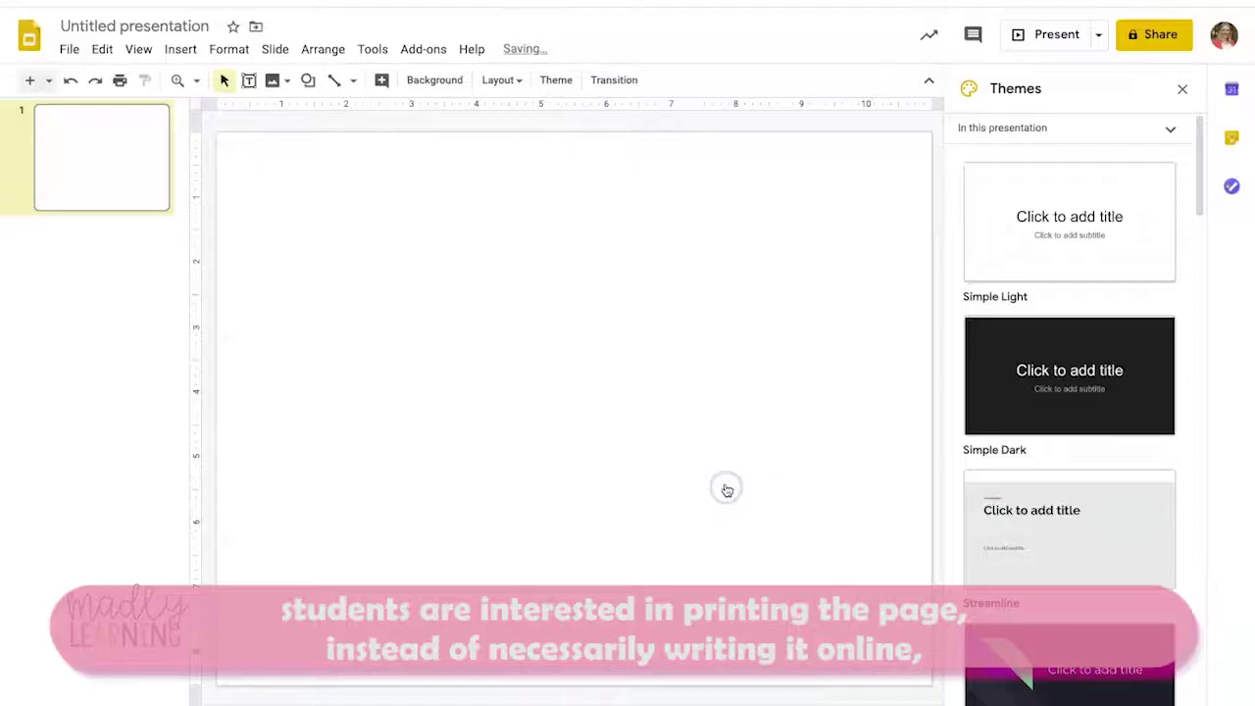
pyautogui.click(1181, 89)
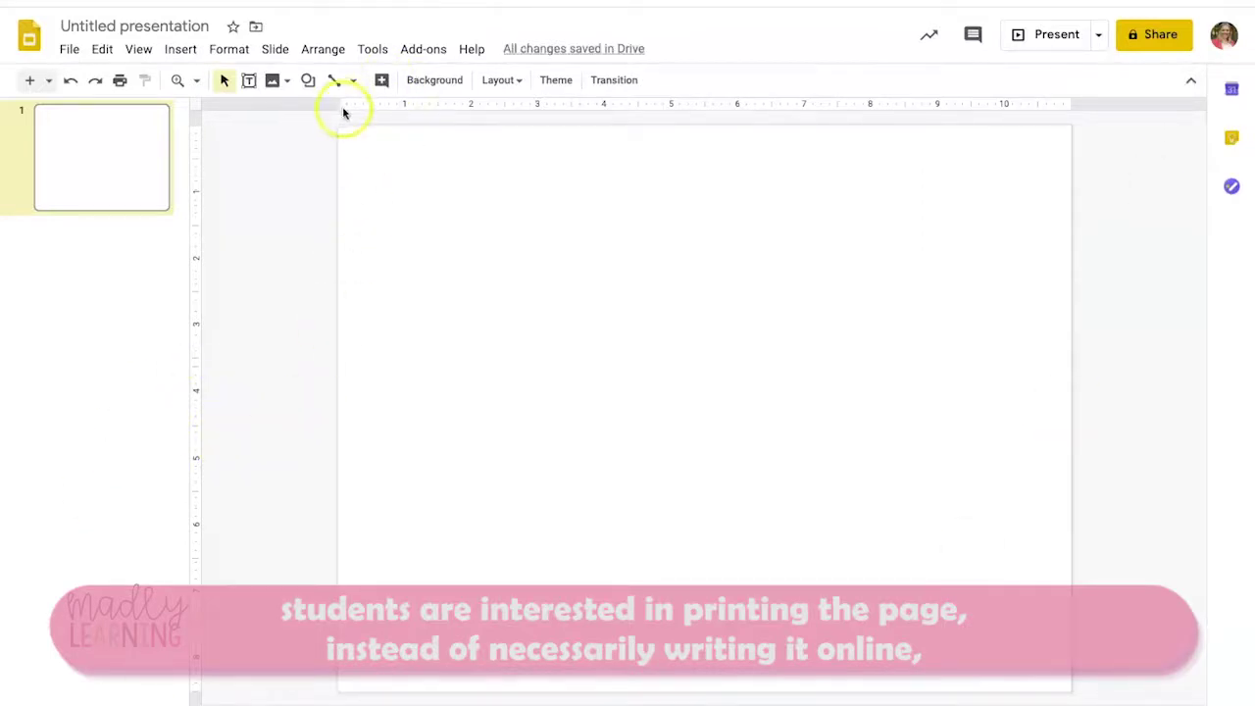
# Step: Draw a rectangle about 1.1 inches tall across the slide's full width along its upper edge as a title bar
pyautogui.click(308, 80)
pyautogui.moveTo(402, 114)
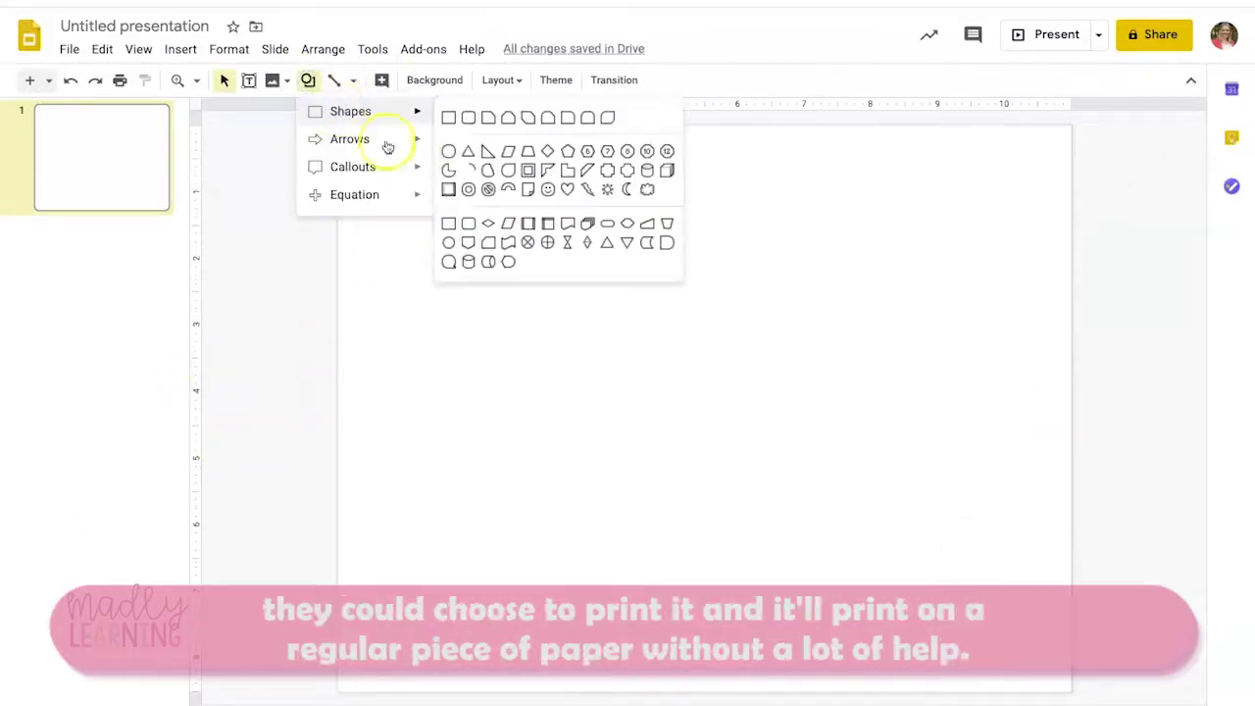
pyautogui.click(448, 118)
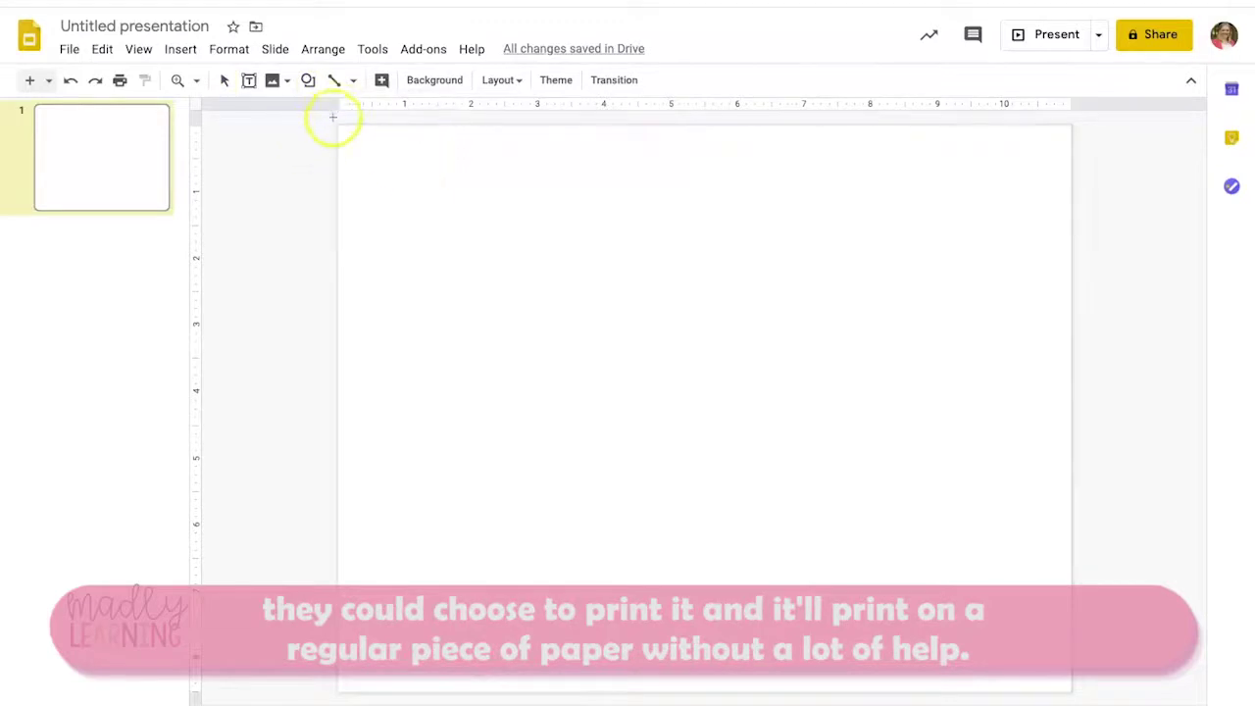
pyautogui.moveTo(333, 121); pyautogui.dragTo(1077, 195)
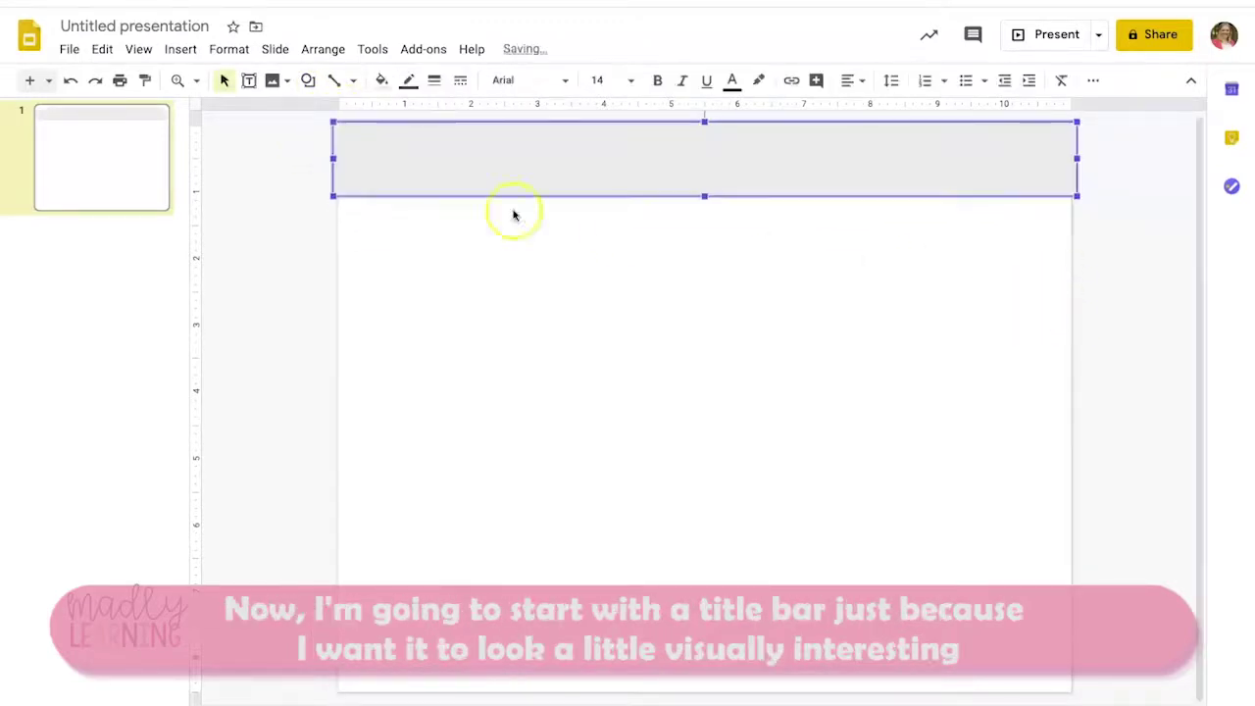
# Step: Fill the title bar rectangle with the custom magenta colour #ca1688
pyautogui.click(381, 80)
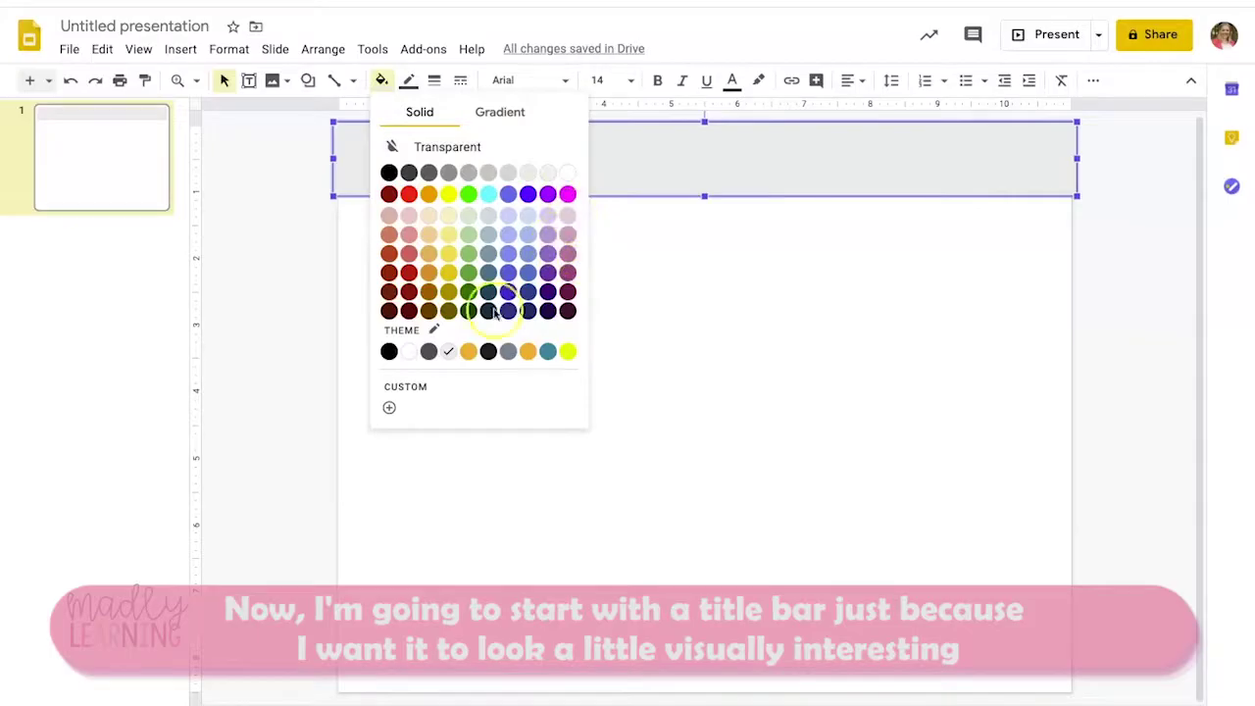
pyautogui.click(390, 410)
pyautogui.moveTo(664, 248); pyautogui.dragTo(619, 249)
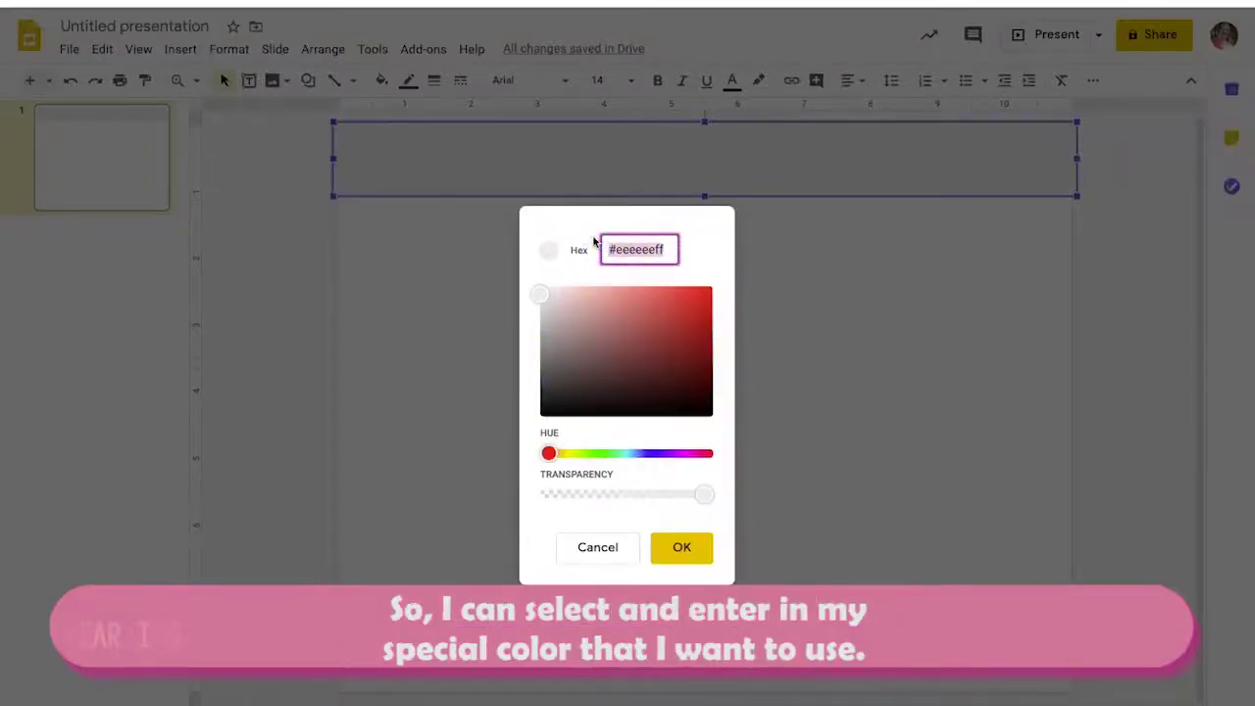
pyautogui.write('ca')
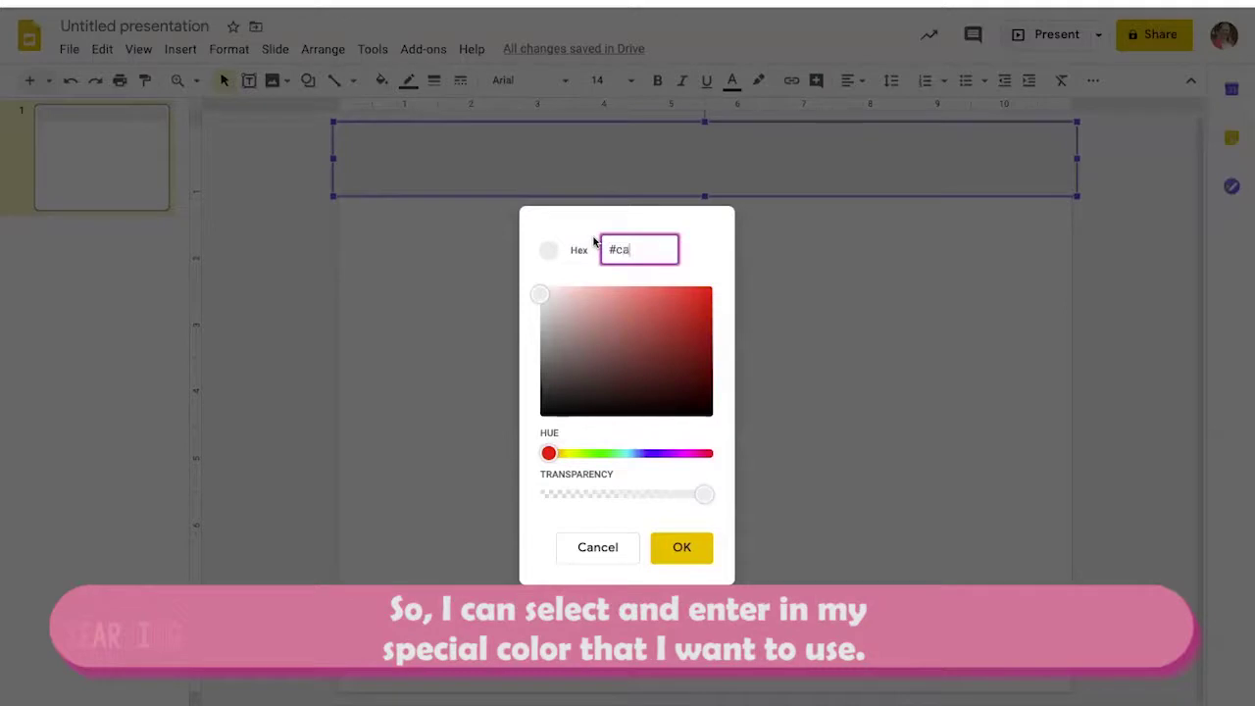
pyautogui.write('1688')
pyautogui.press('Return')
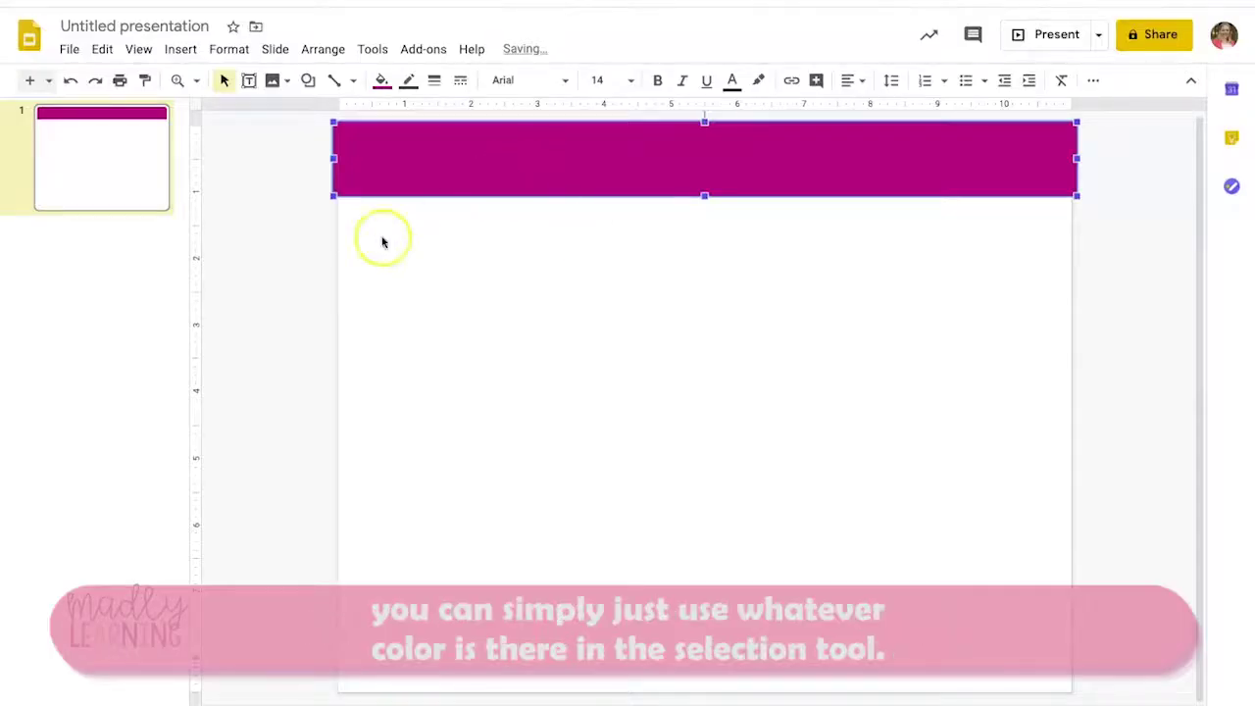
pyautogui.click(295, 277)
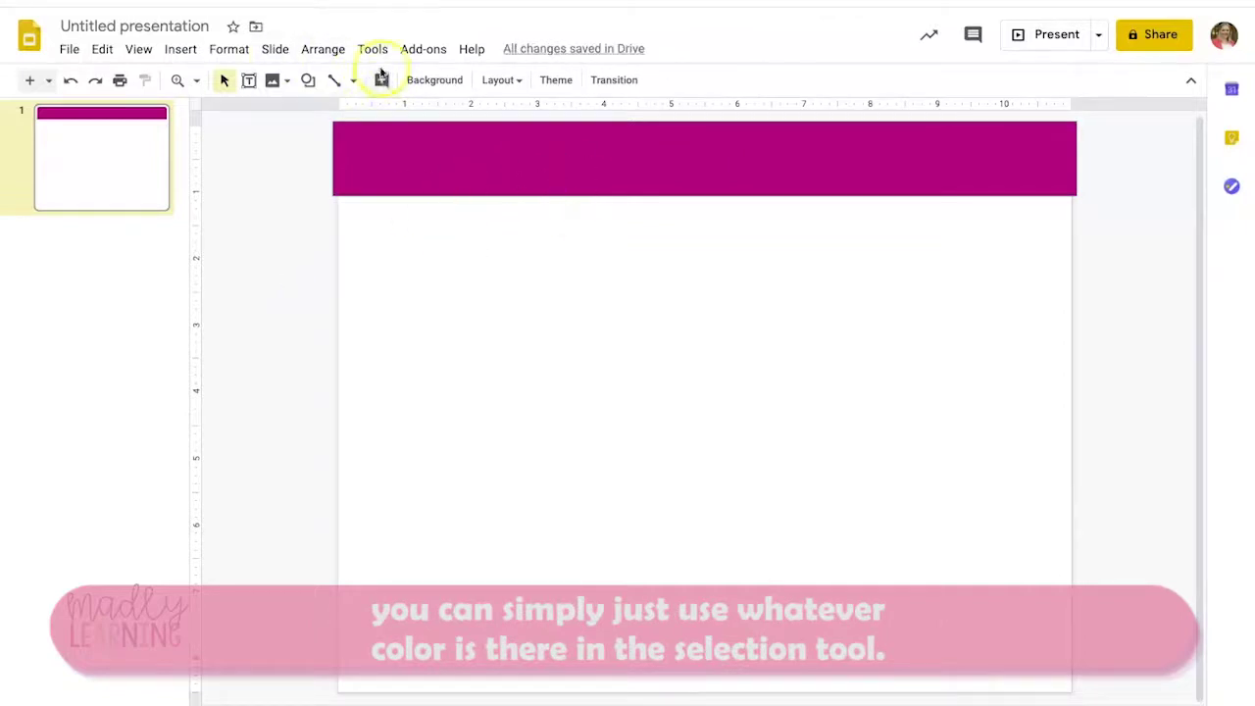
# Step: Add a wide text box over the magenta title bar and center its text horizontally
pyautogui.click(249, 79)
pyautogui.moveTo(398, 140); pyautogui.dragTo(973, 193)
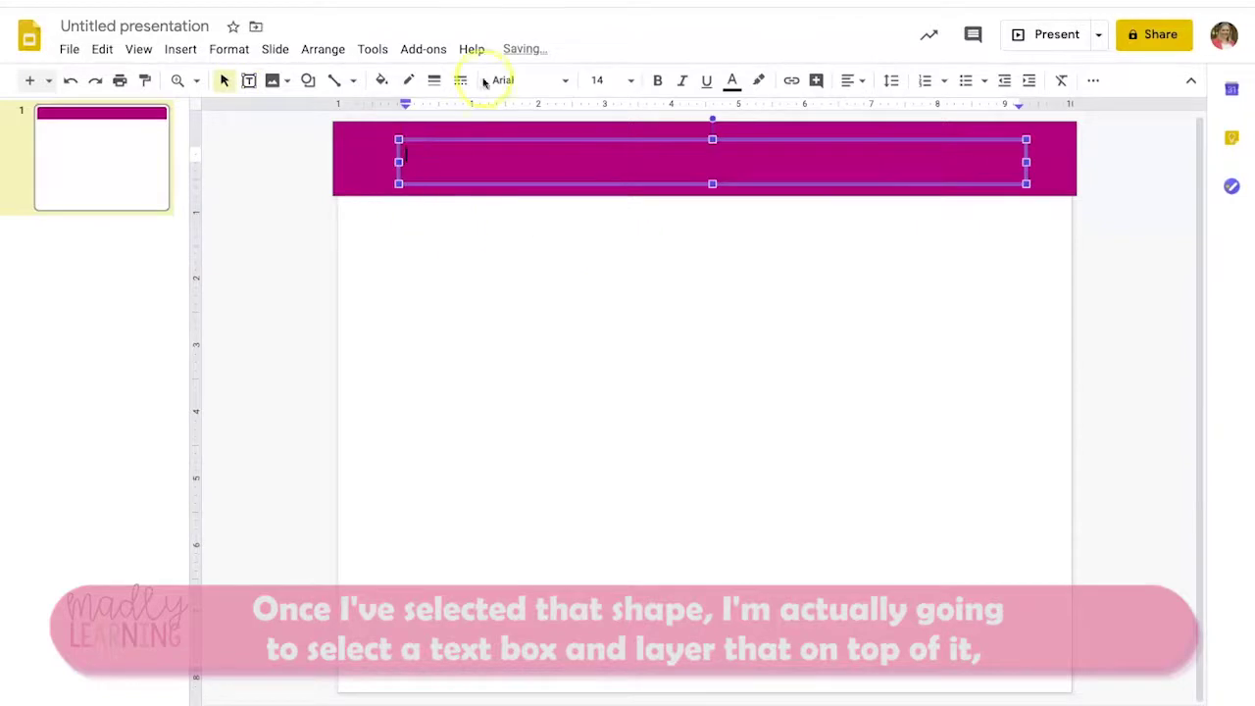
pyautogui.click(861, 82)
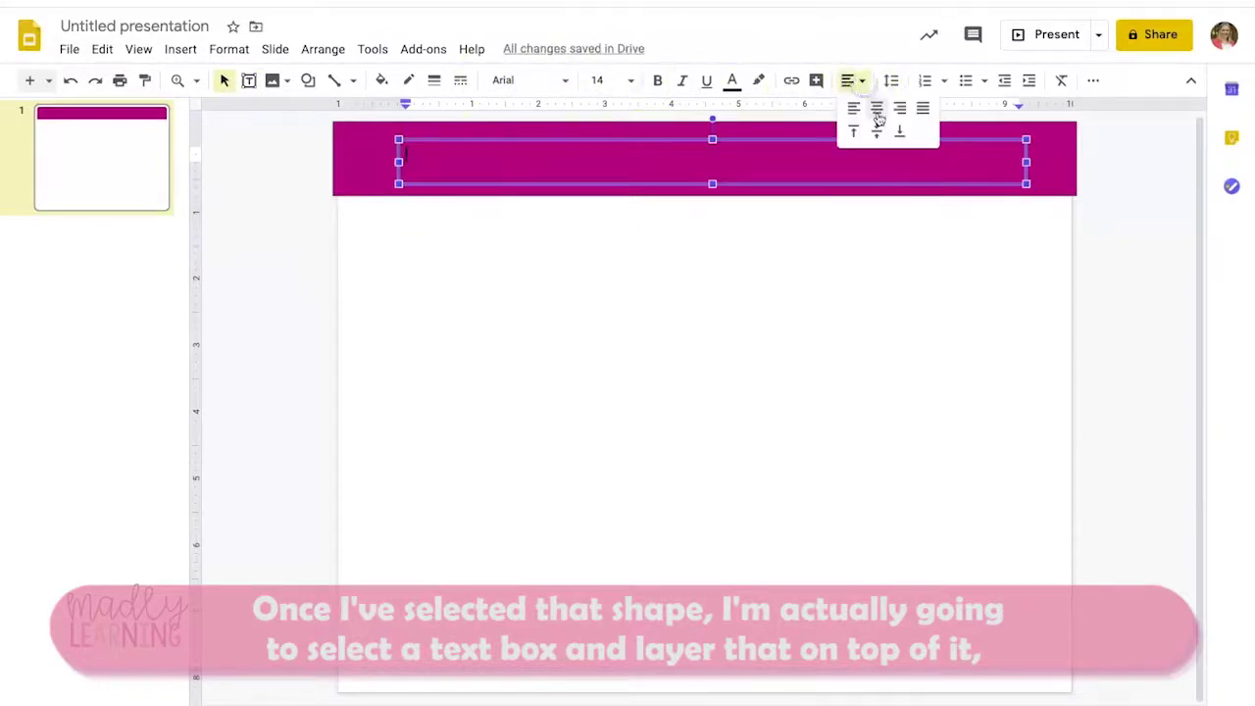
pyautogui.click(878, 112)
# Step: Enter the title WEEKLY SCHEDULE in the title bar's text box in 18-point Oswald
pyautogui.click(628, 81)
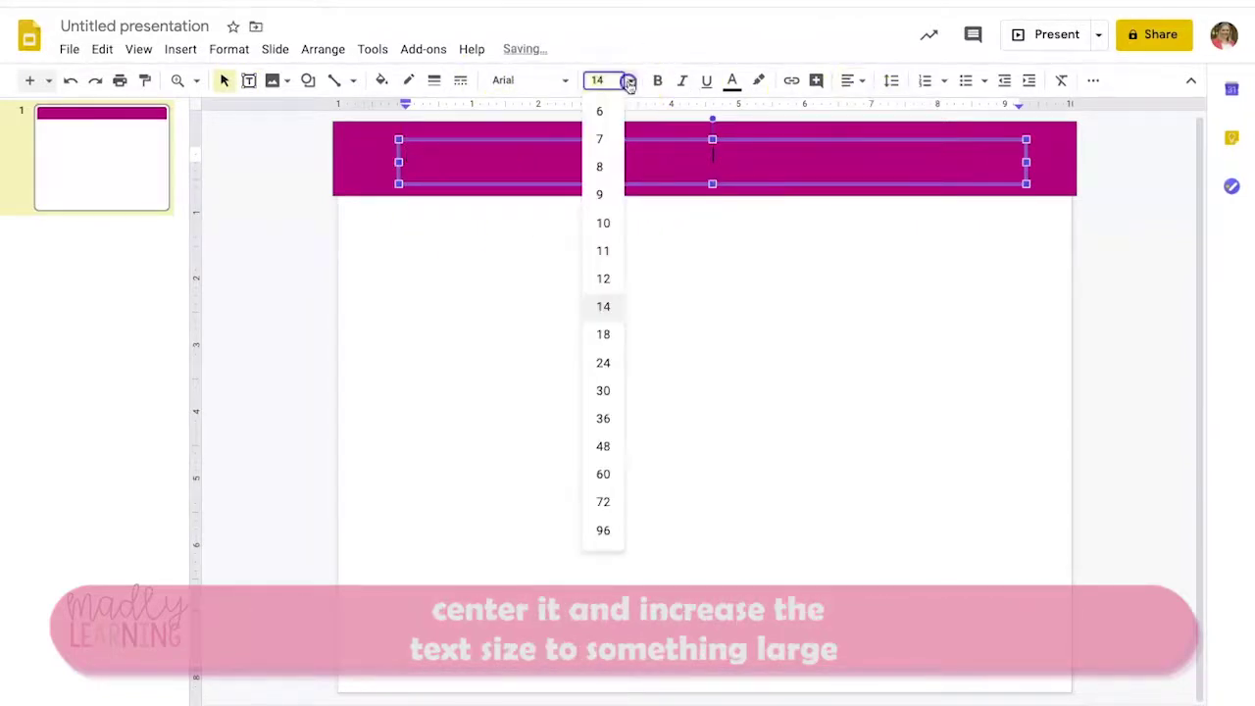
pyautogui.click(612, 333)
pyautogui.click(398, 154)
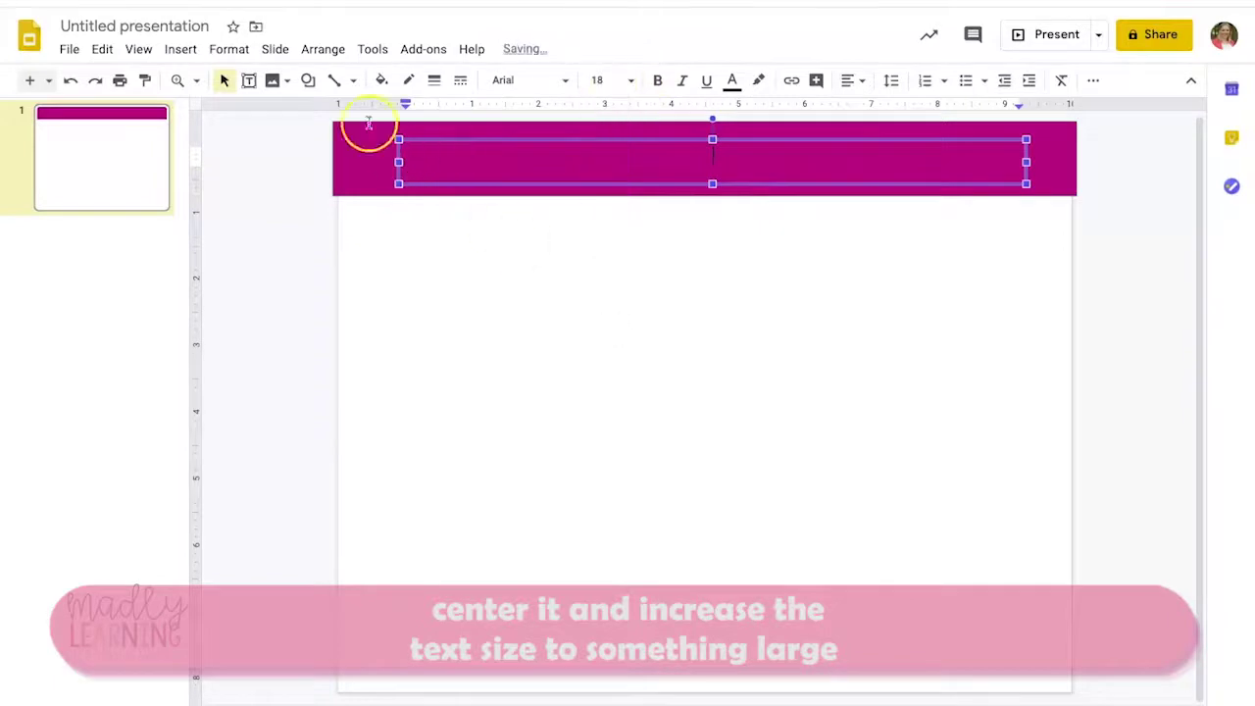
pyautogui.click(527, 79)
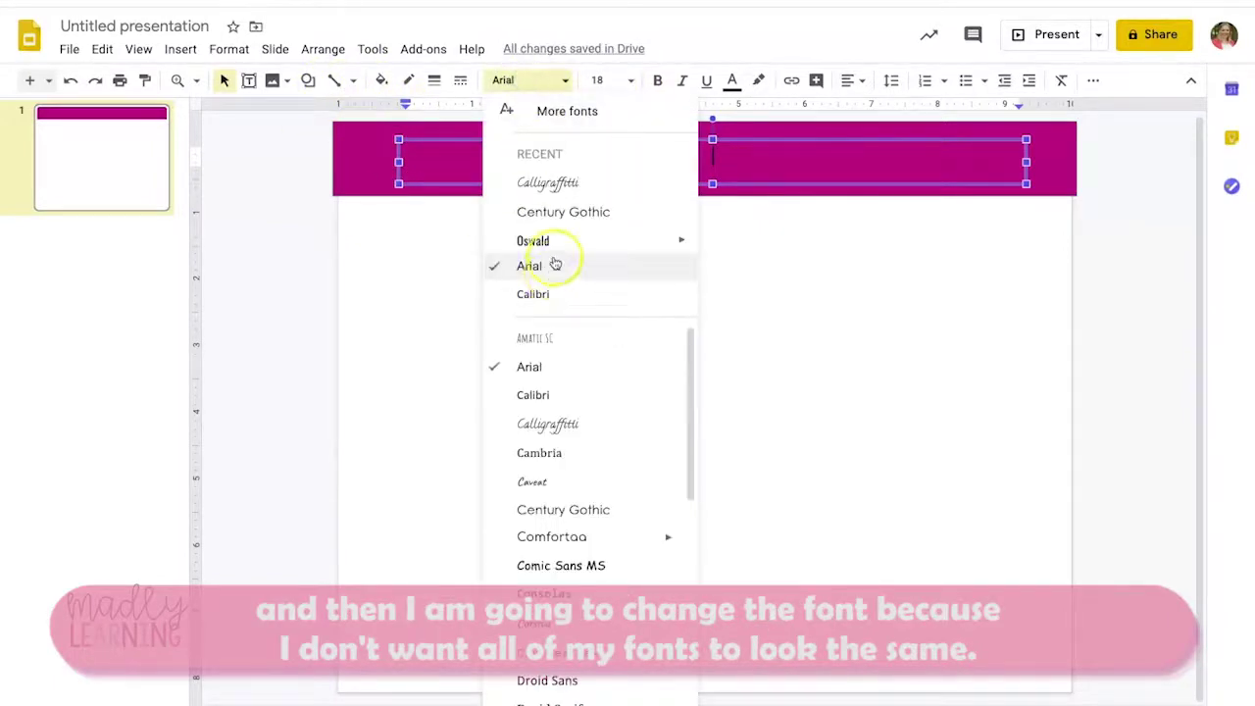
pyautogui.scroll(-6, 602, 395)
pyautogui.moveTo(600, 388)
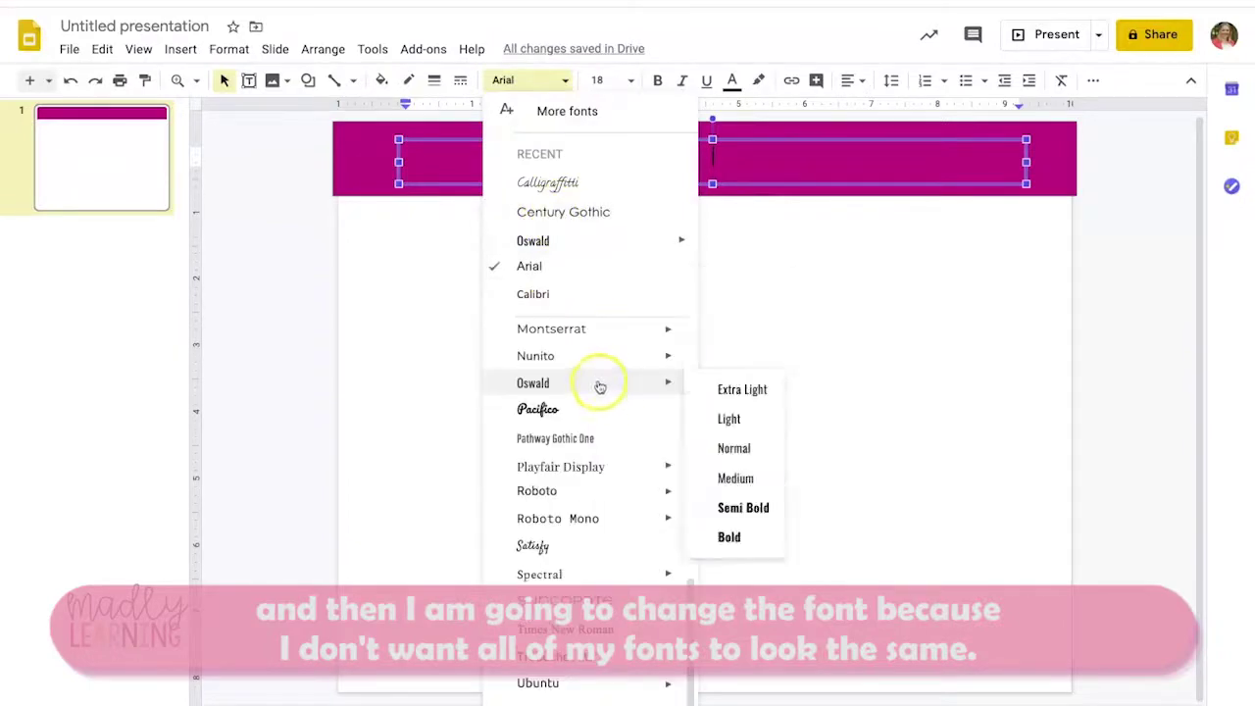
pyautogui.click(554, 383)
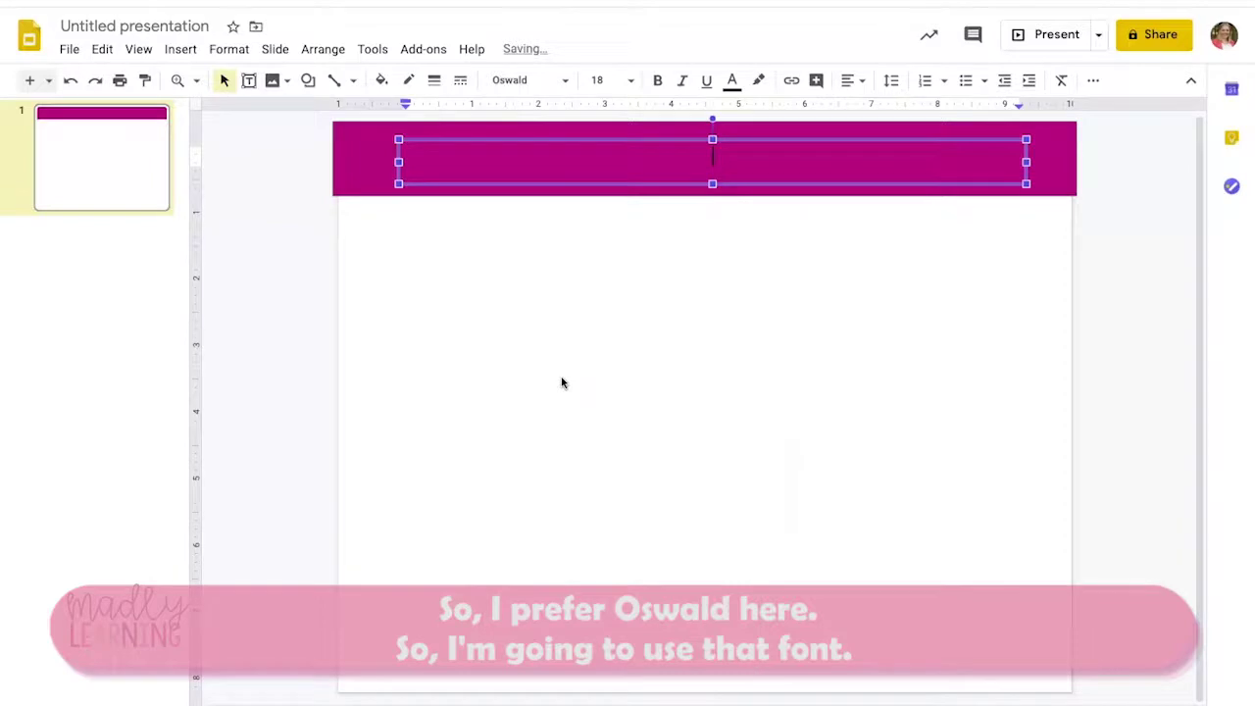
pyautogui.write('WEEKLY SCHEDULE')
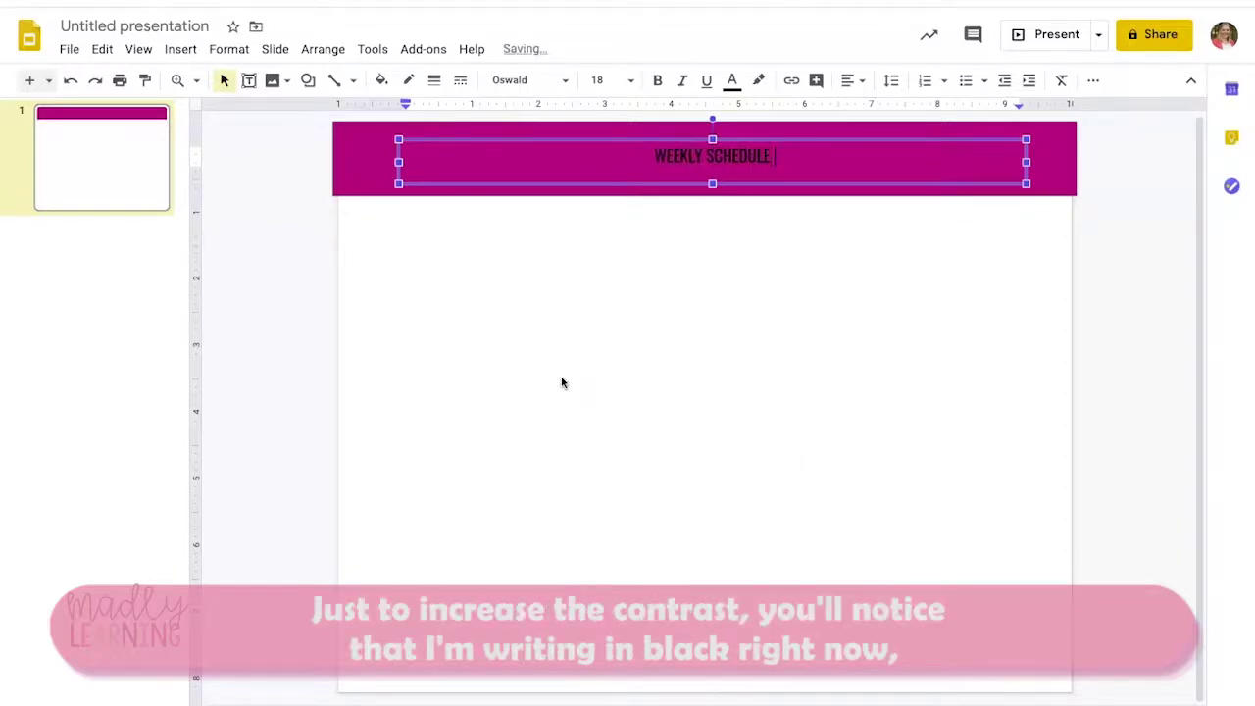
# Step: Change the WEEKLY SCHEDULE title text to white and its font size to 48
pyautogui.moveTo(650, 163); pyautogui.dragTo(798, 146)
pyautogui.click(735, 80)
pyautogui.click(918, 111)
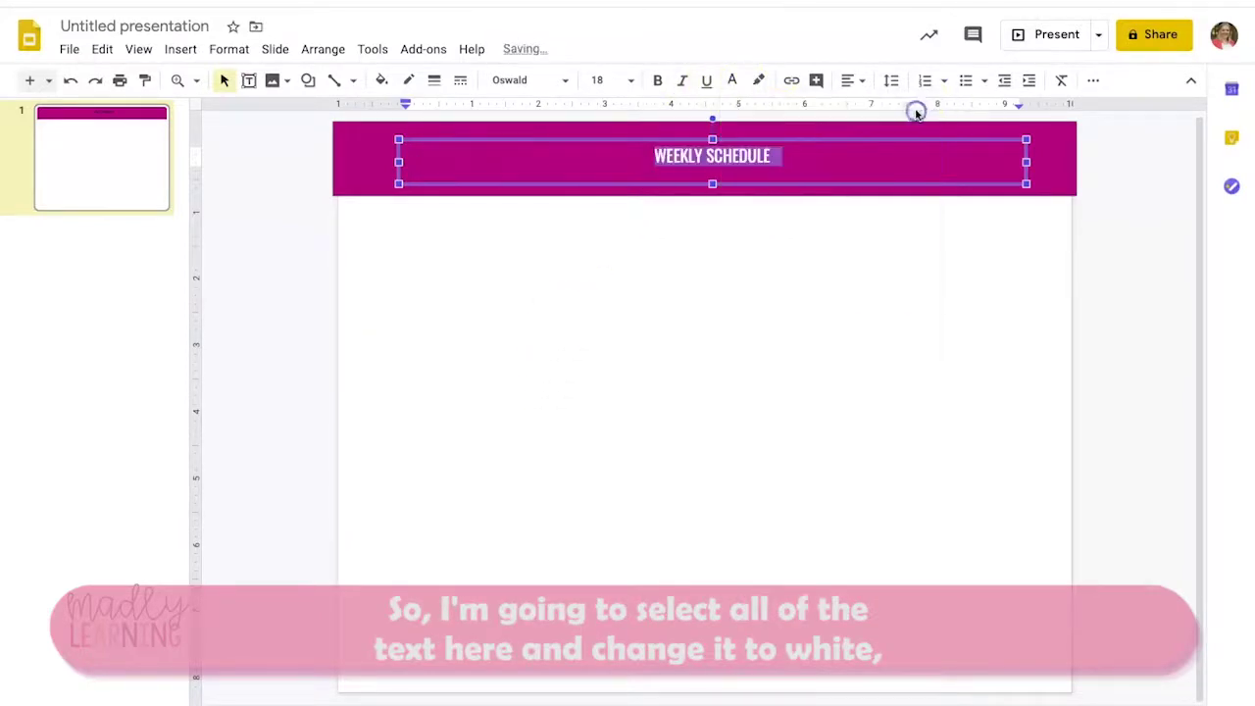
pyautogui.click(630, 80)
pyautogui.click(603, 446)
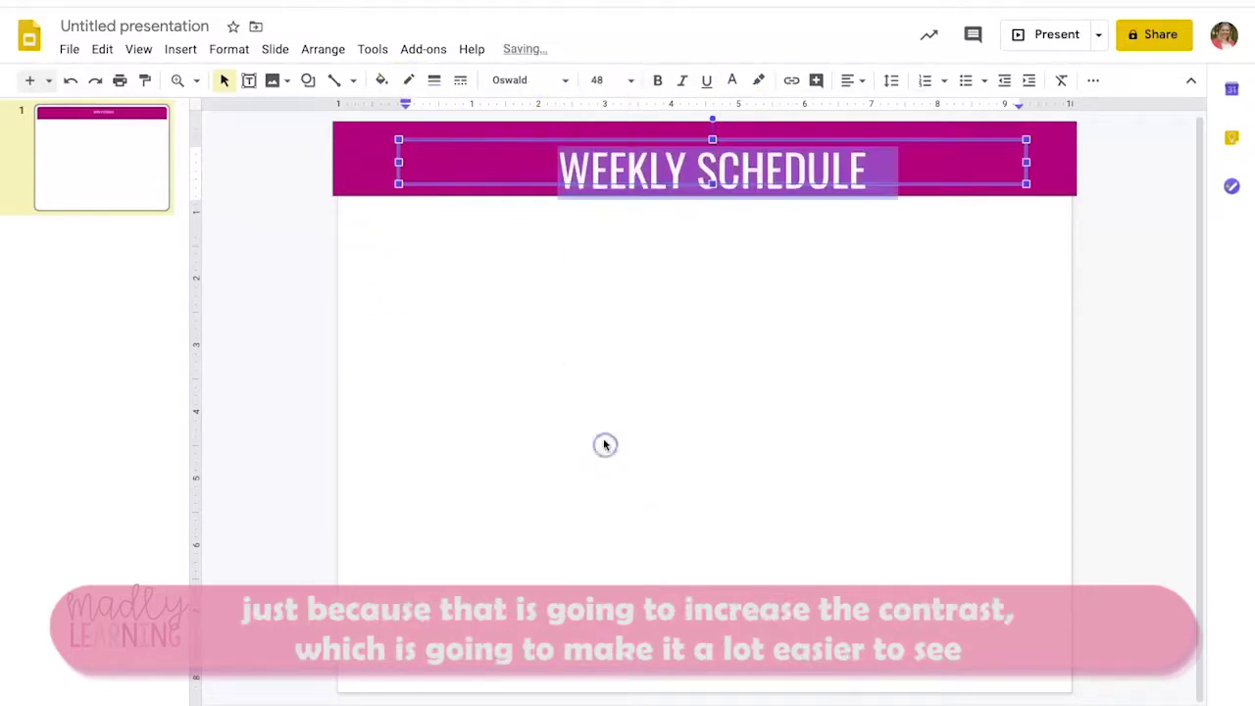
# Step: Move the WEEKLY SCHEDULE text box up to the top edge of the magenta title bar
pyautogui.click(731, 343)
pyautogui.click(673, 167)
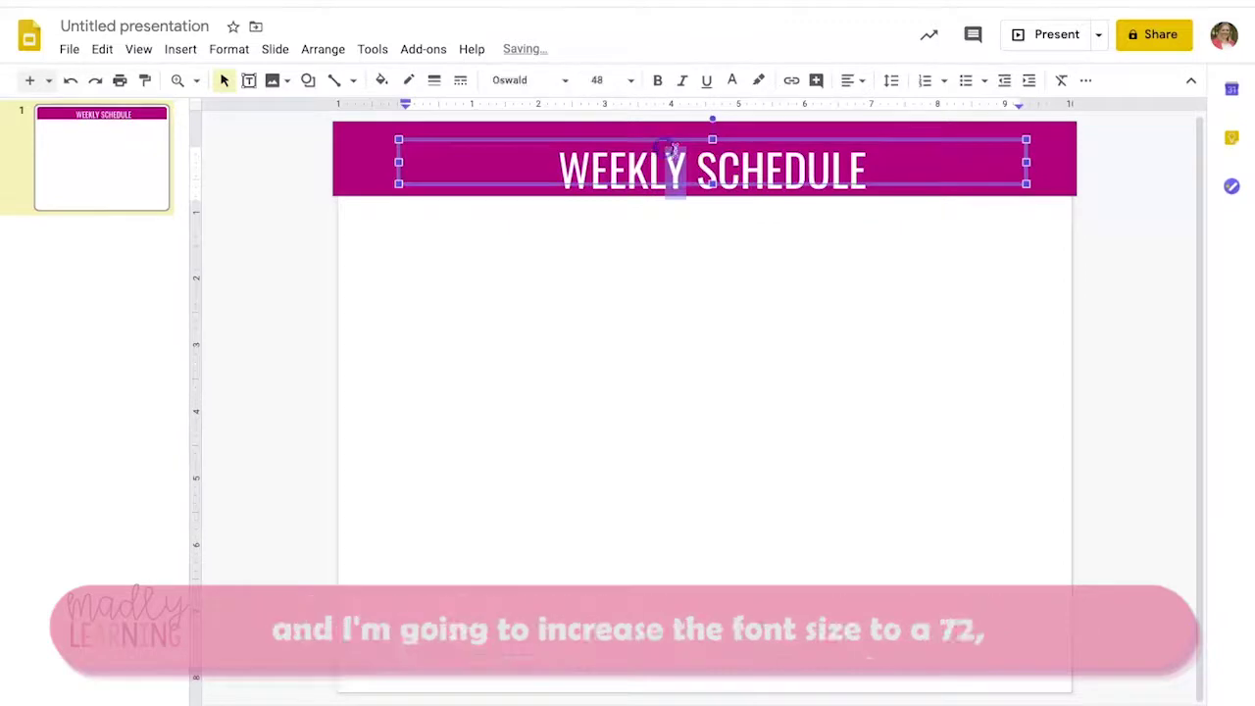
pyautogui.click(666, 137)
pyautogui.moveTo(665, 121); pyautogui.dragTo(666, 120)
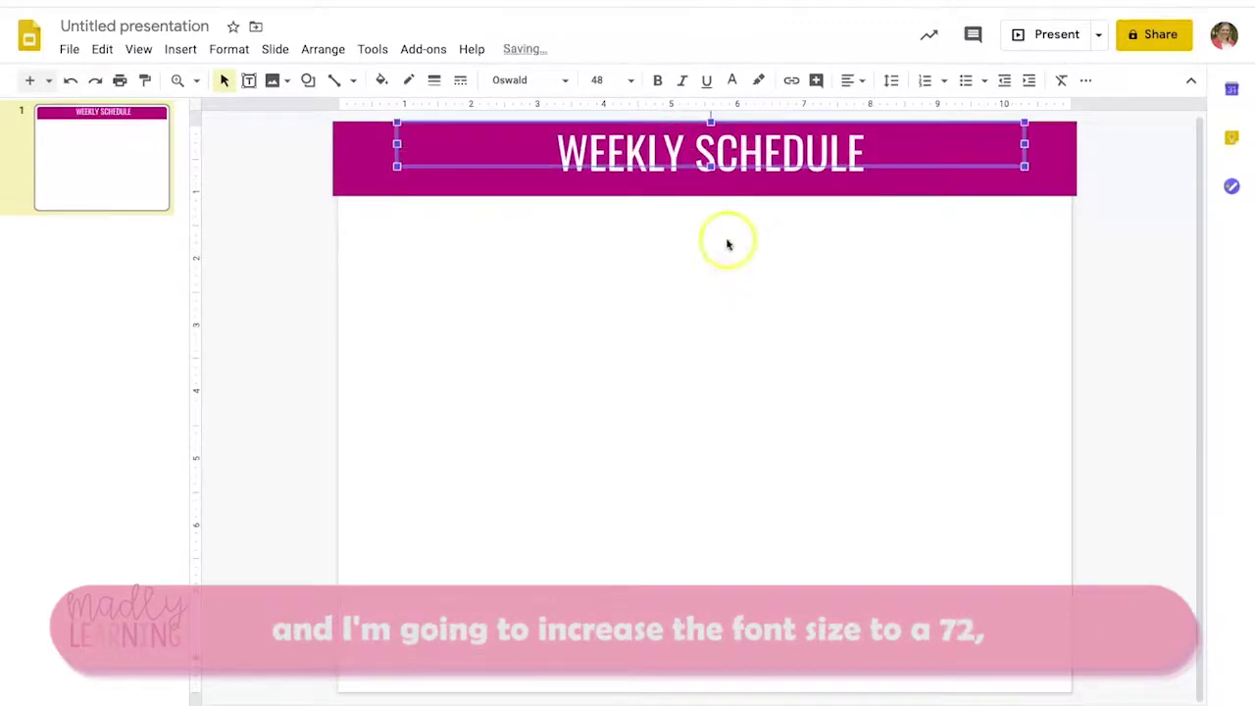
pyautogui.click(730, 245)
# Step: Add a text box beneath the title inside the magenta bar with the white, centred date range APRIL 13-17
pyautogui.click(249, 80)
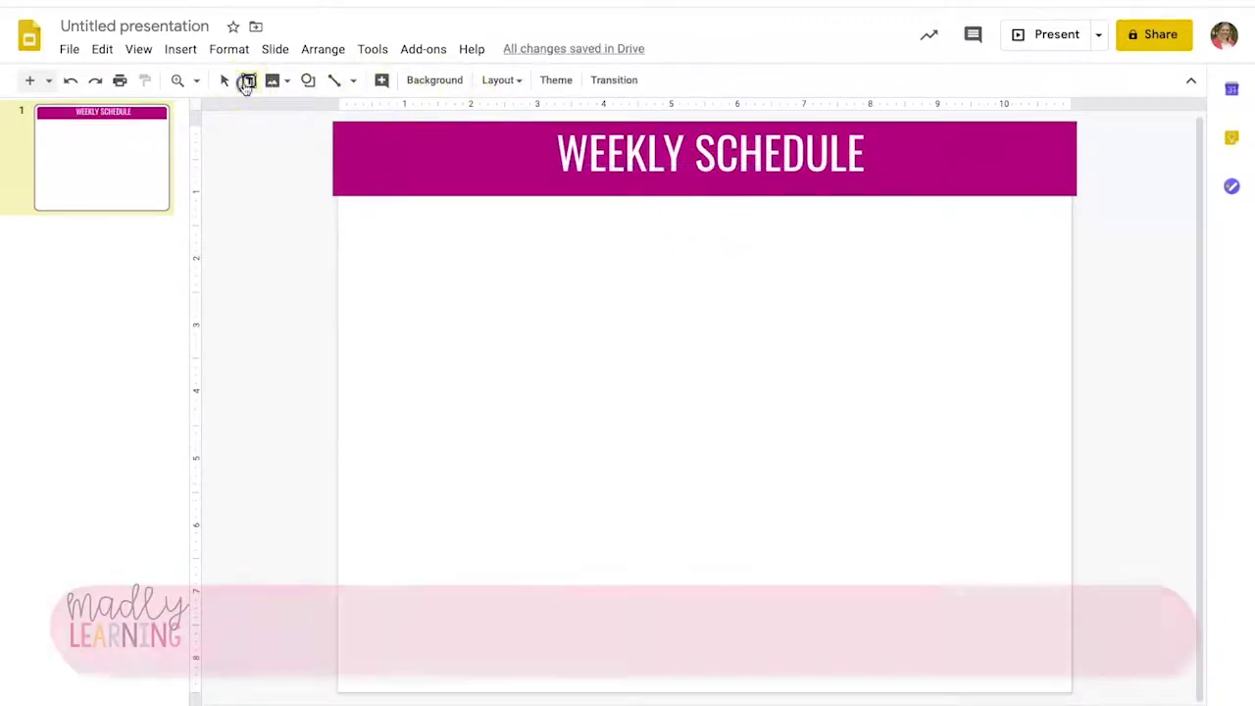
pyautogui.moveTo(563, 167); pyautogui.dragTo(860, 195)
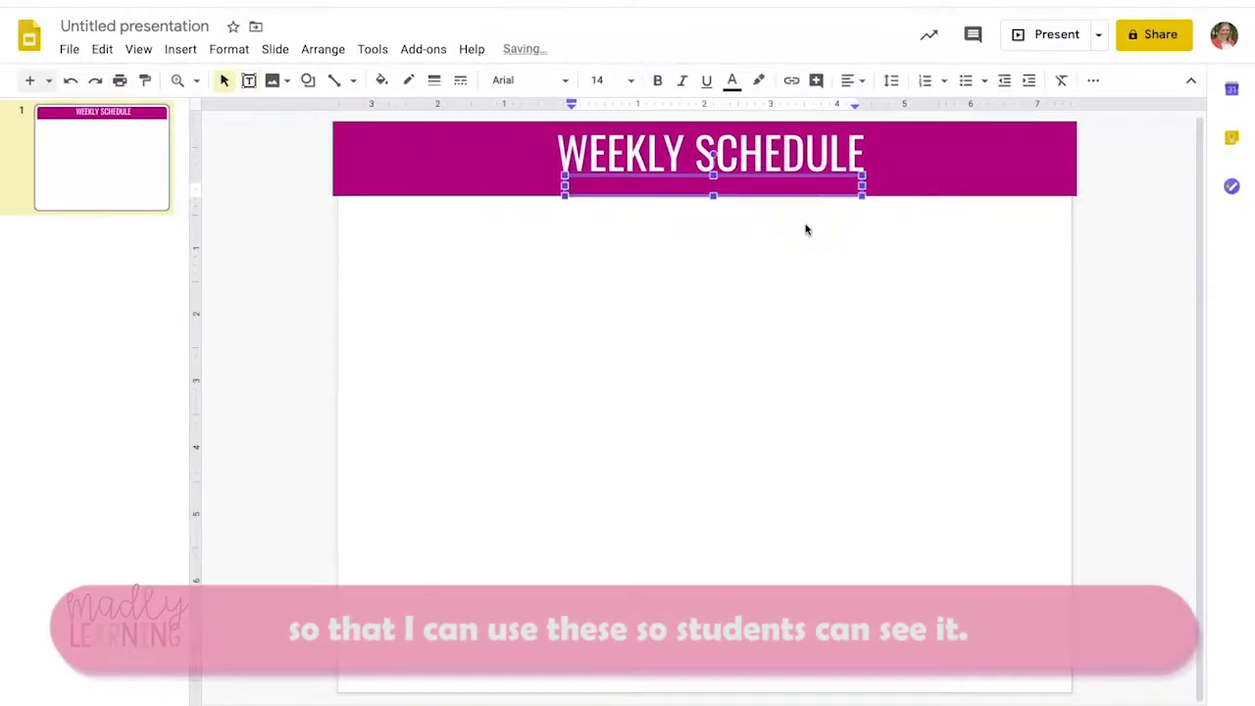
pyautogui.click(737, 81)
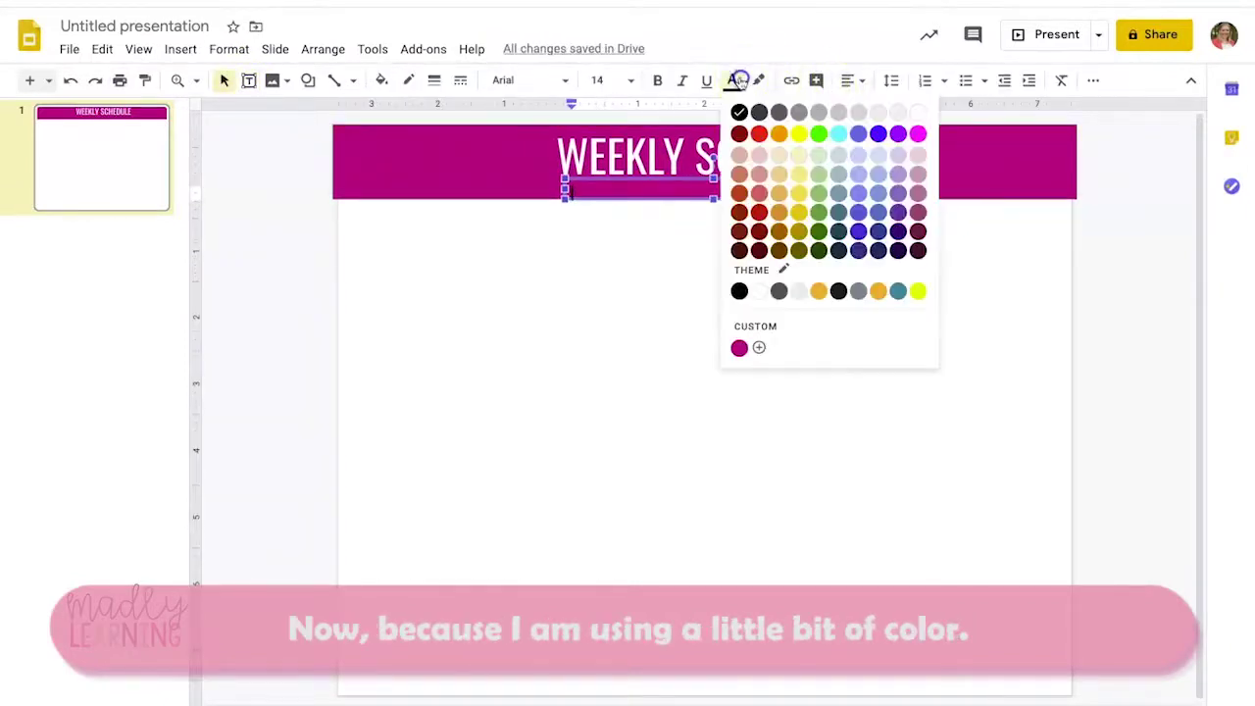
pyautogui.click(916, 112)
pyautogui.click(850, 79)
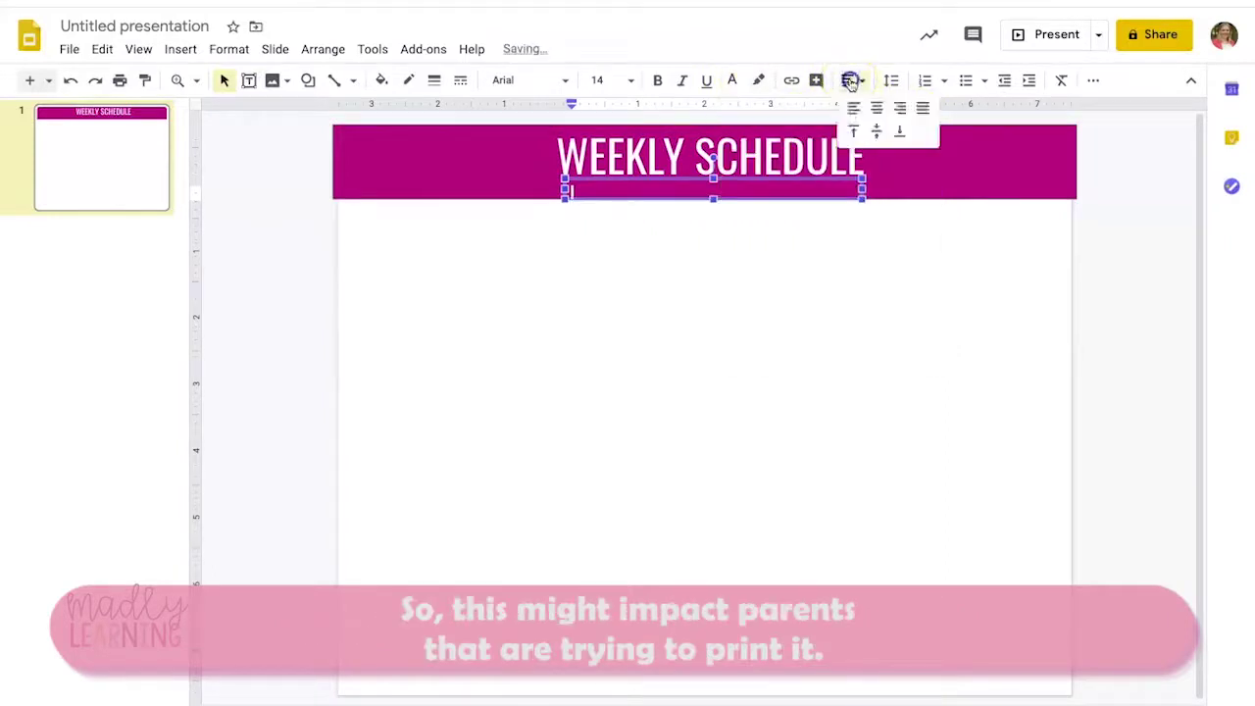
pyautogui.click(898, 132)
pyautogui.write('APRIL 13-17')
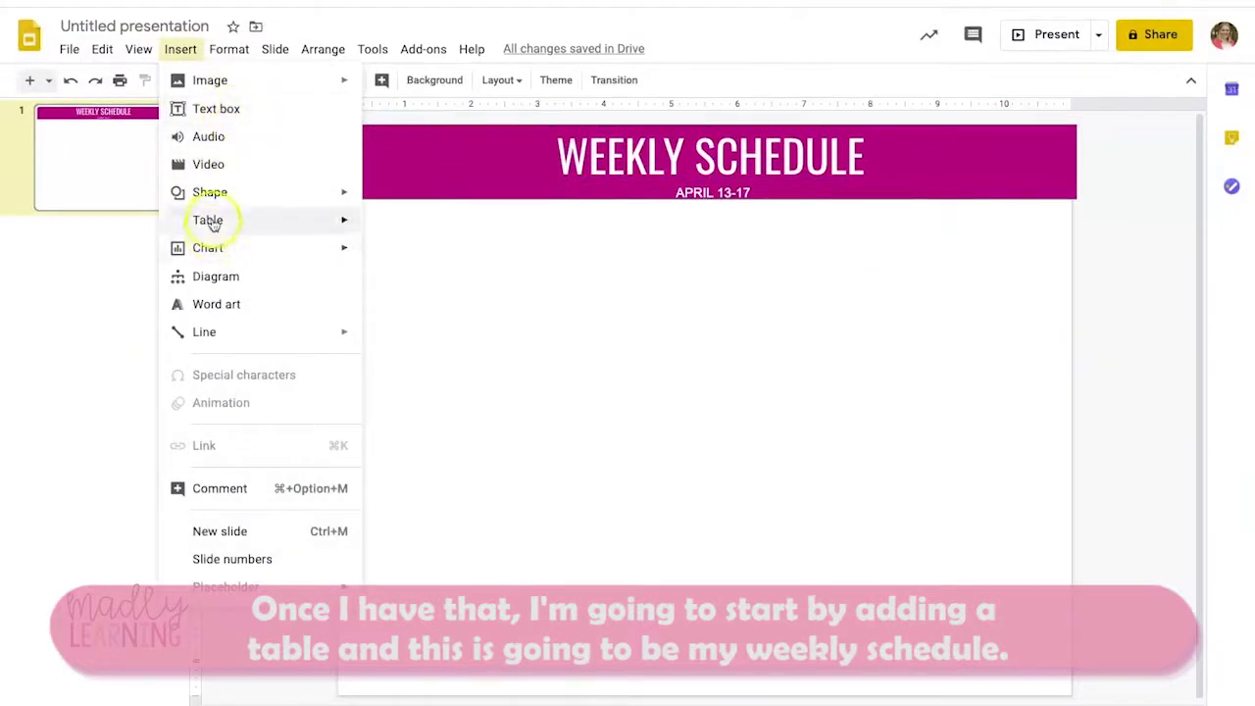
# Step: Insert a 5 x 5 table below the title bar and stretch it to fill the rest of the slide
pyautogui.moveTo(250, 221)
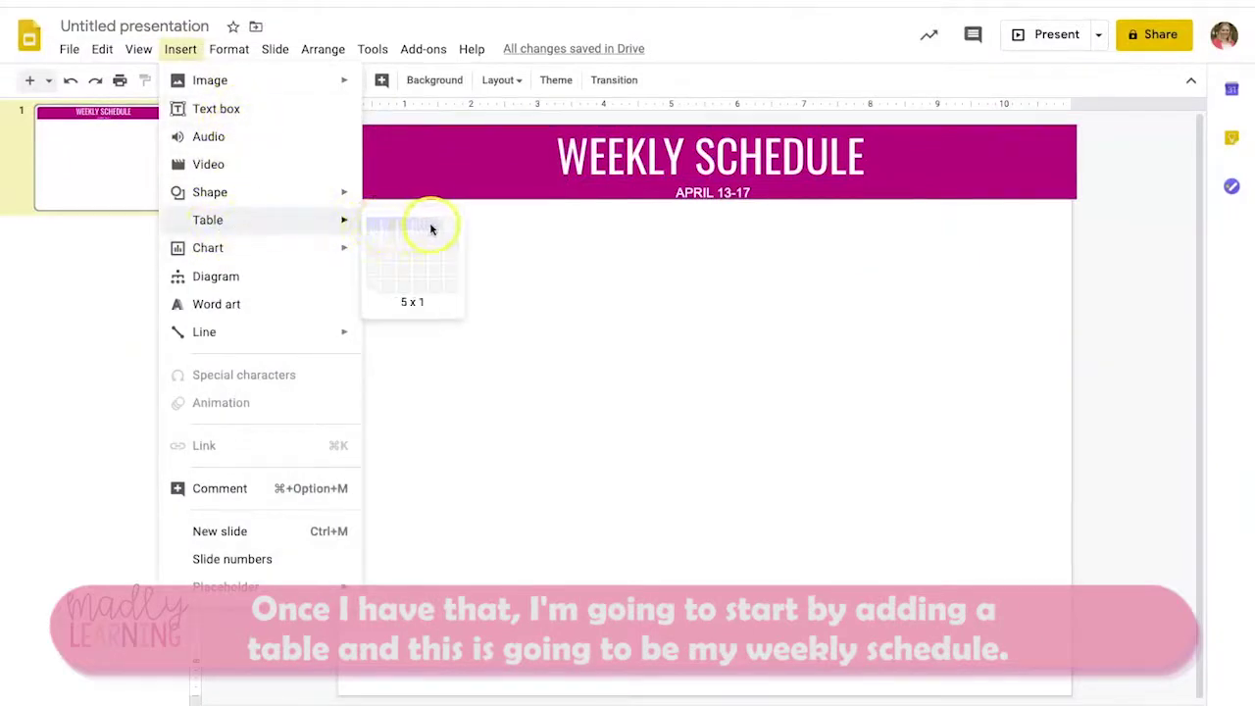
pyautogui.click(447, 292)
pyautogui.moveTo(424, 338); pyautogui.dragTo(376, 213)
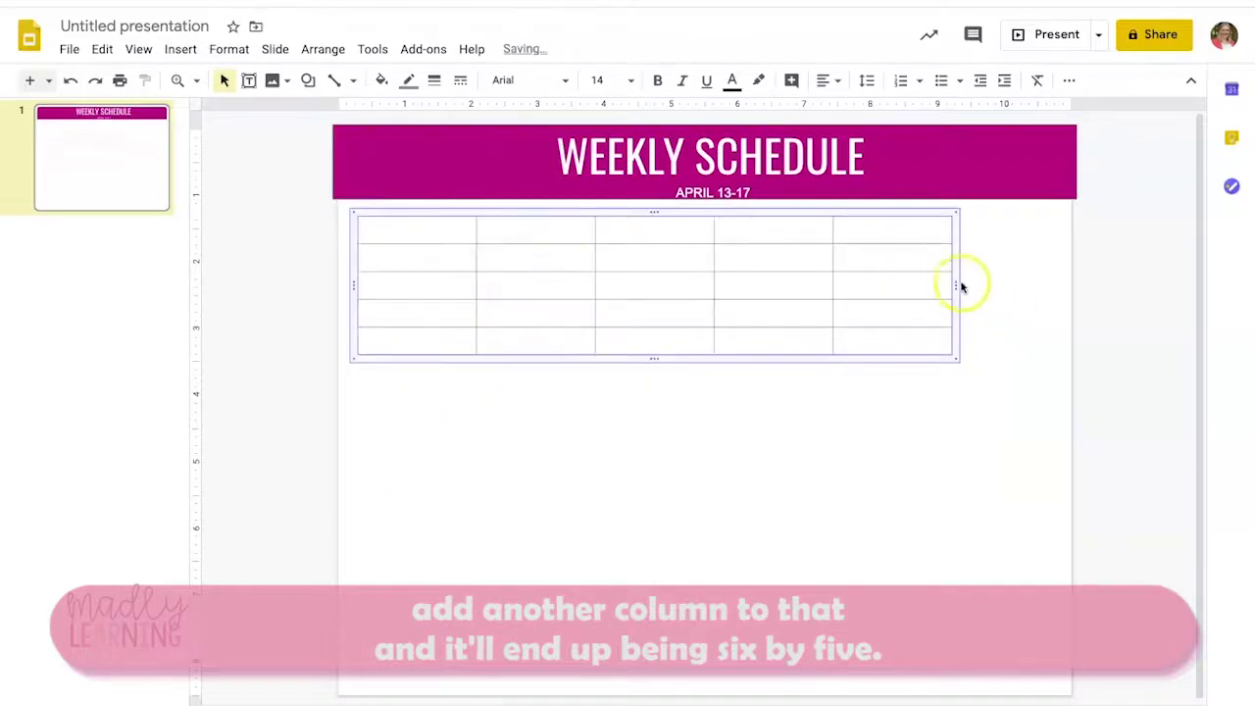
pyautogui.moveTo(957, 285); pyautogui.dragTo(1056, 285)
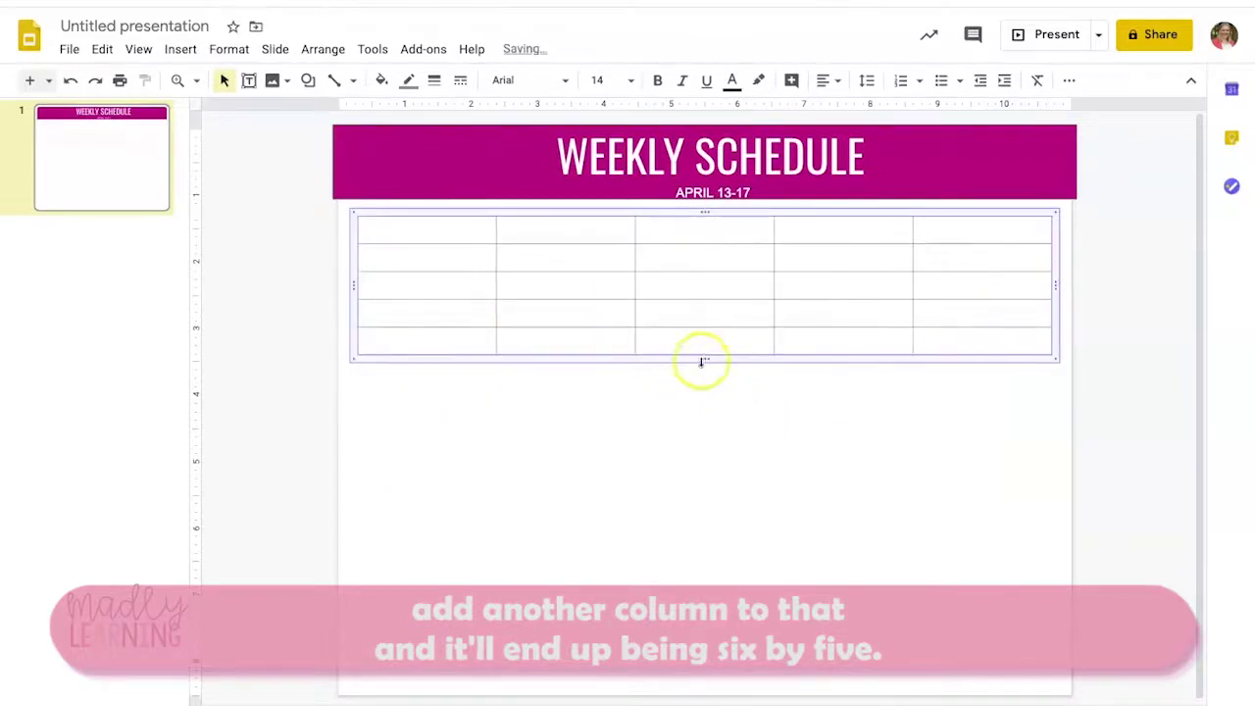
pyautogui.moveTo(704, 357); pyautogui.dragTo(717, 676)
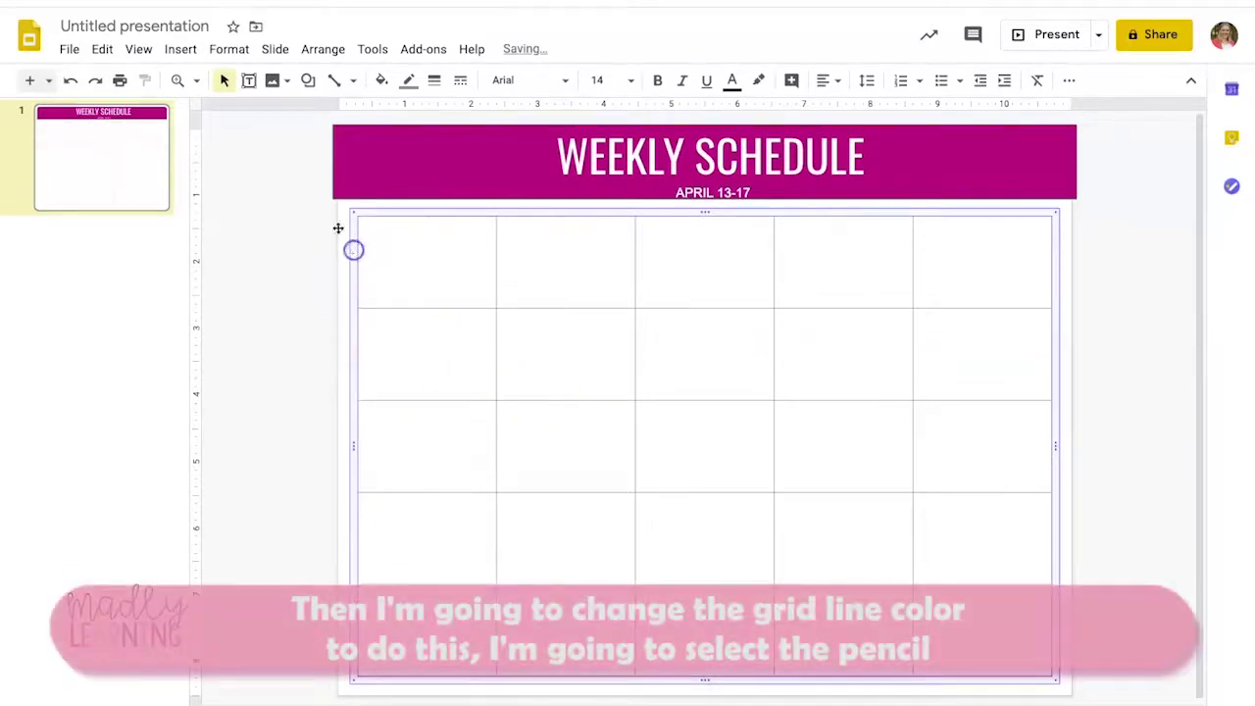
# Step: Set all the table's borders to black with a 3px line weight
pyautogui.click(409, 80)
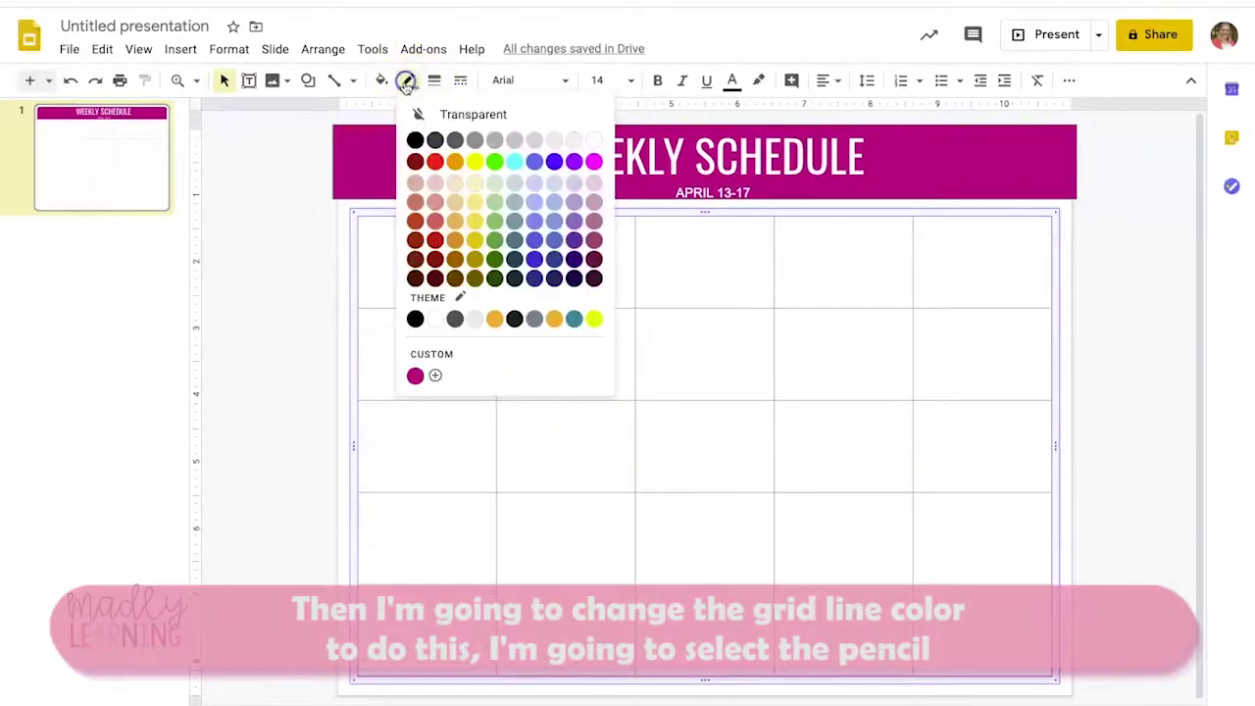
pyautogui.click(415, 140)
pyautogui.click(434, 81)
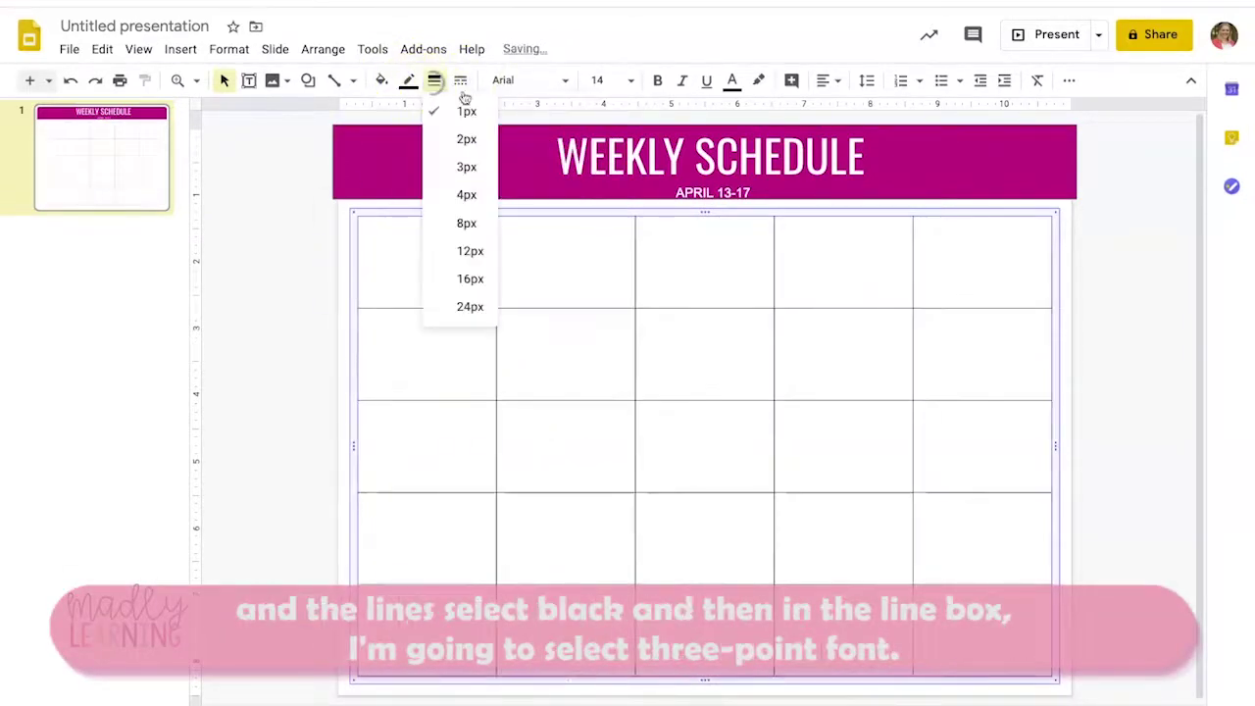
pyautogui.click(466, 169)
pyautogui.click(440, 277)
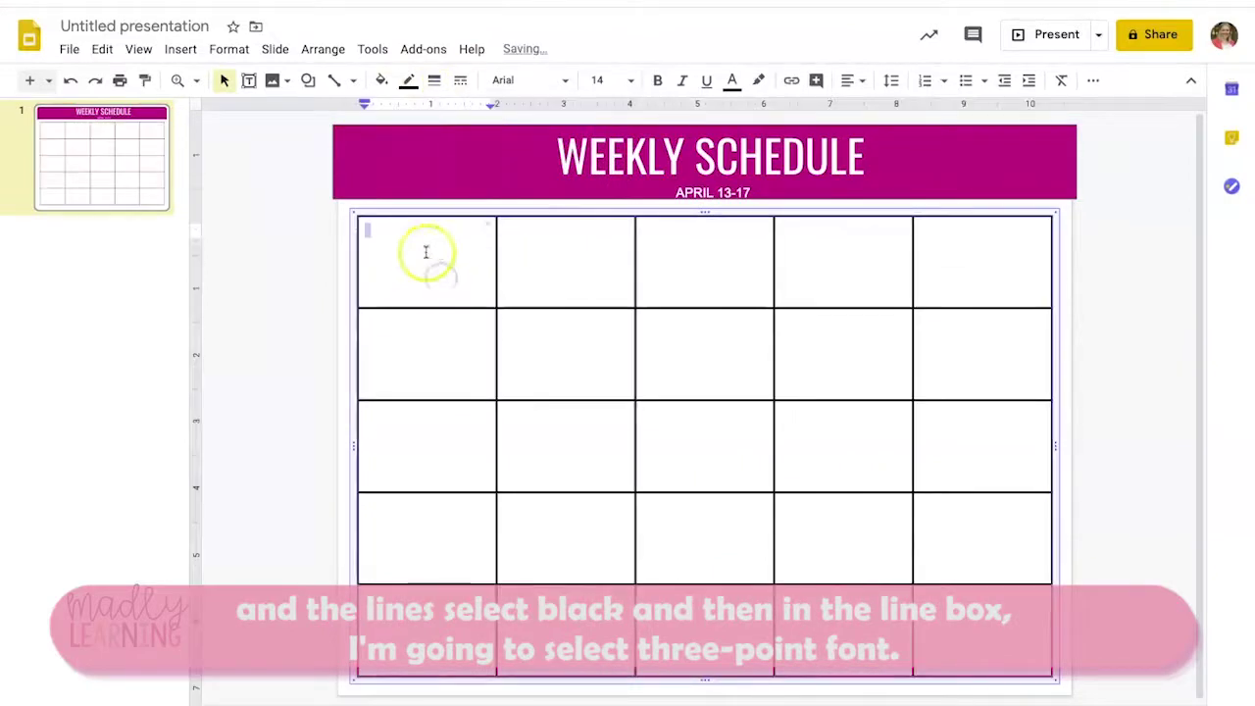
pyautogui.click(405, 211)
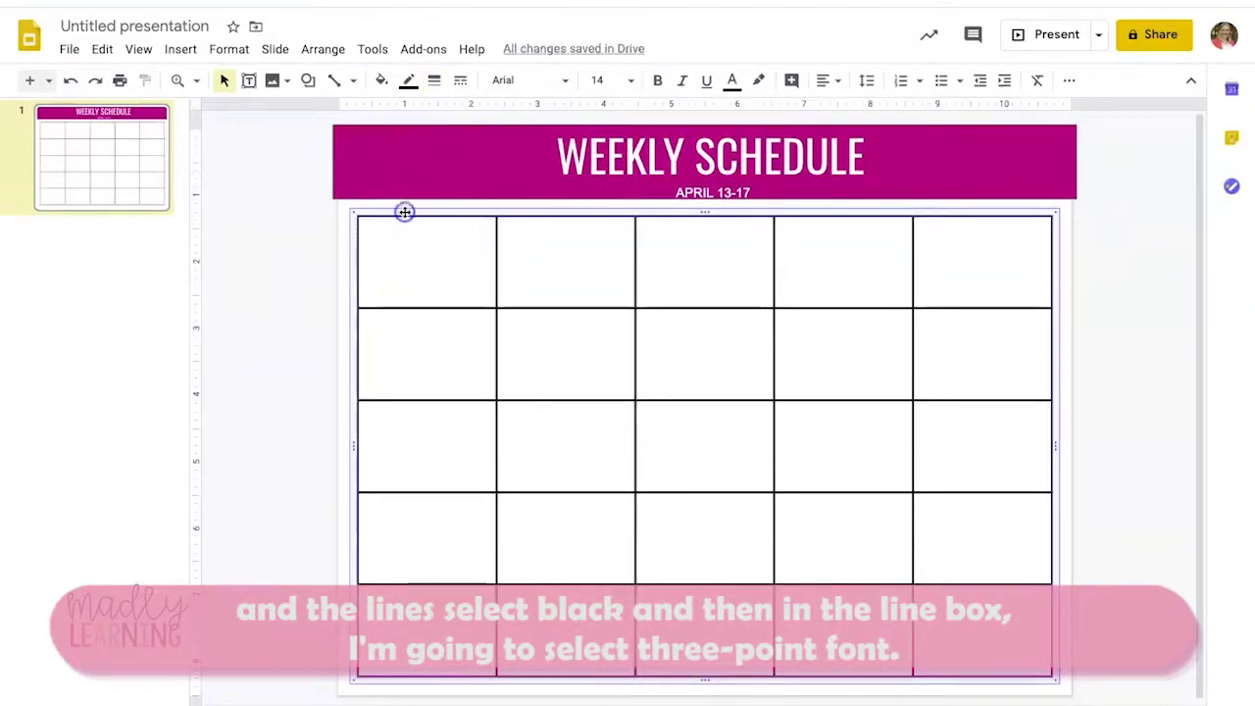
# Step: Center the table's text horizontally and enter bold headings MONDAY to FRIDAY across the first row
pyautogui.click(832, 82)
pyautogui.click(853, 105)
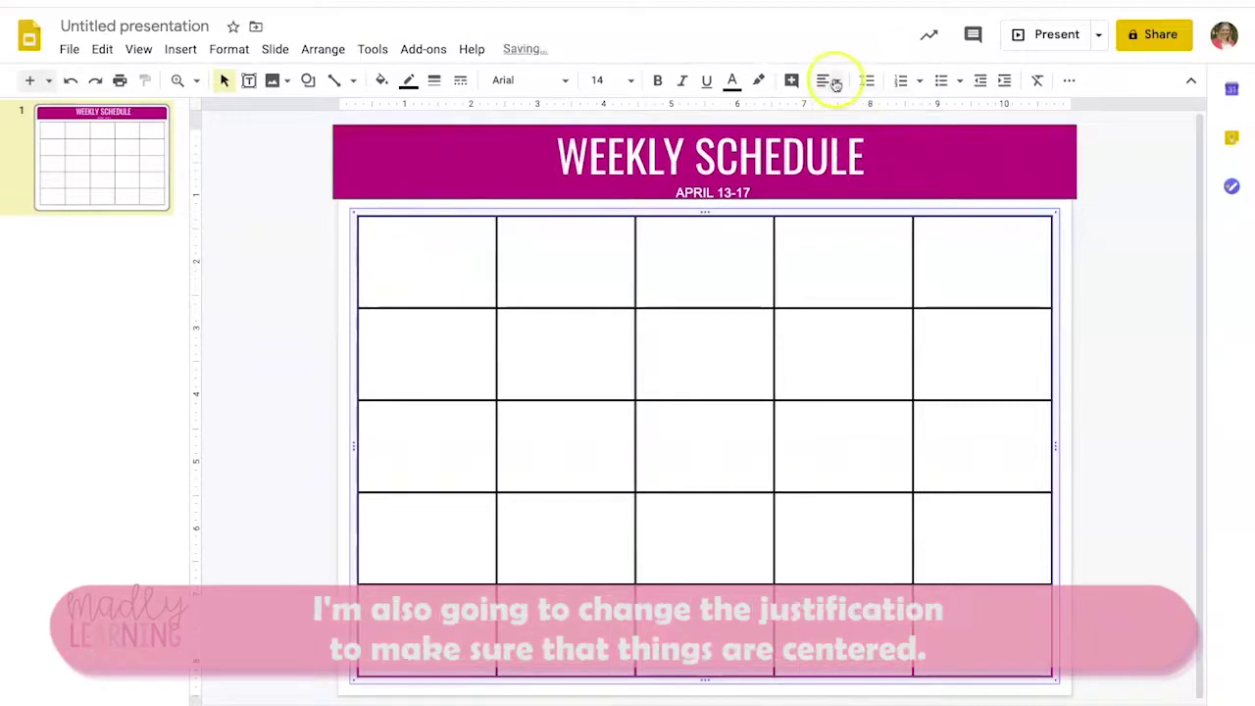
pyautogui.click(435, 271)
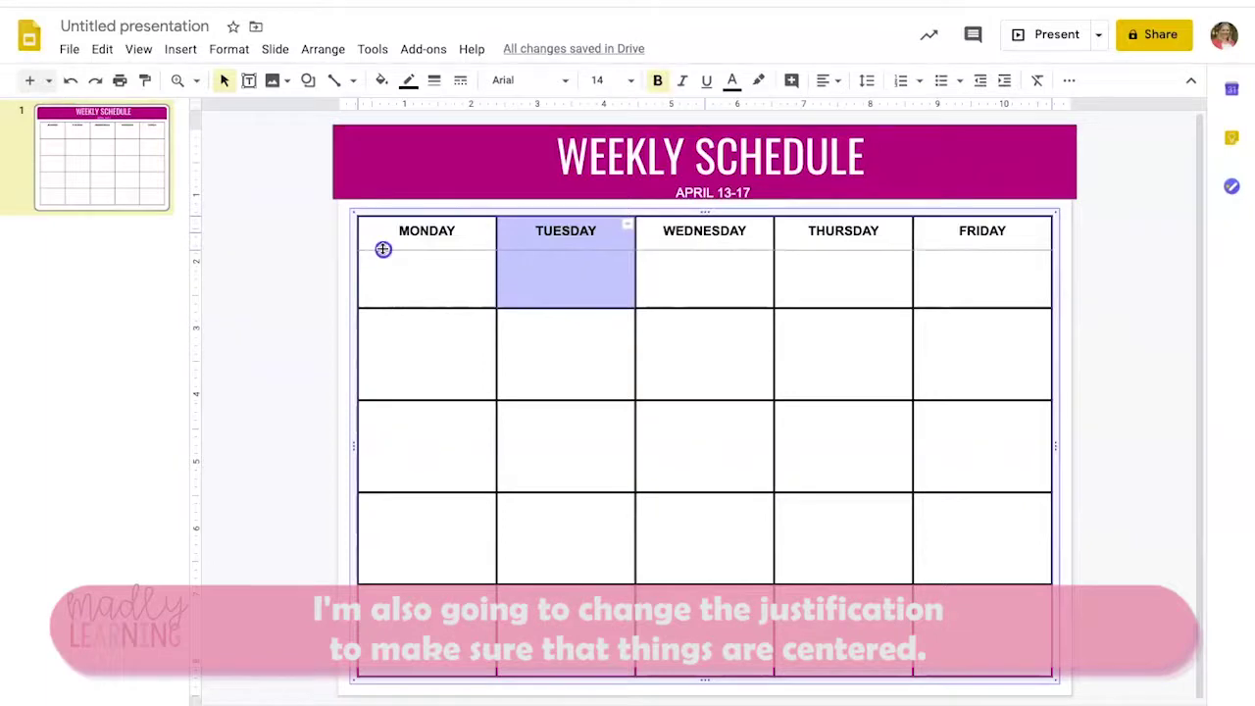
# Step: Shorten the weekday header row and stretch the table's lower edge back down near the bottom of the slide
pyautogui.moveTo(381, 246); pyautogui.dragTo(1002, 599)
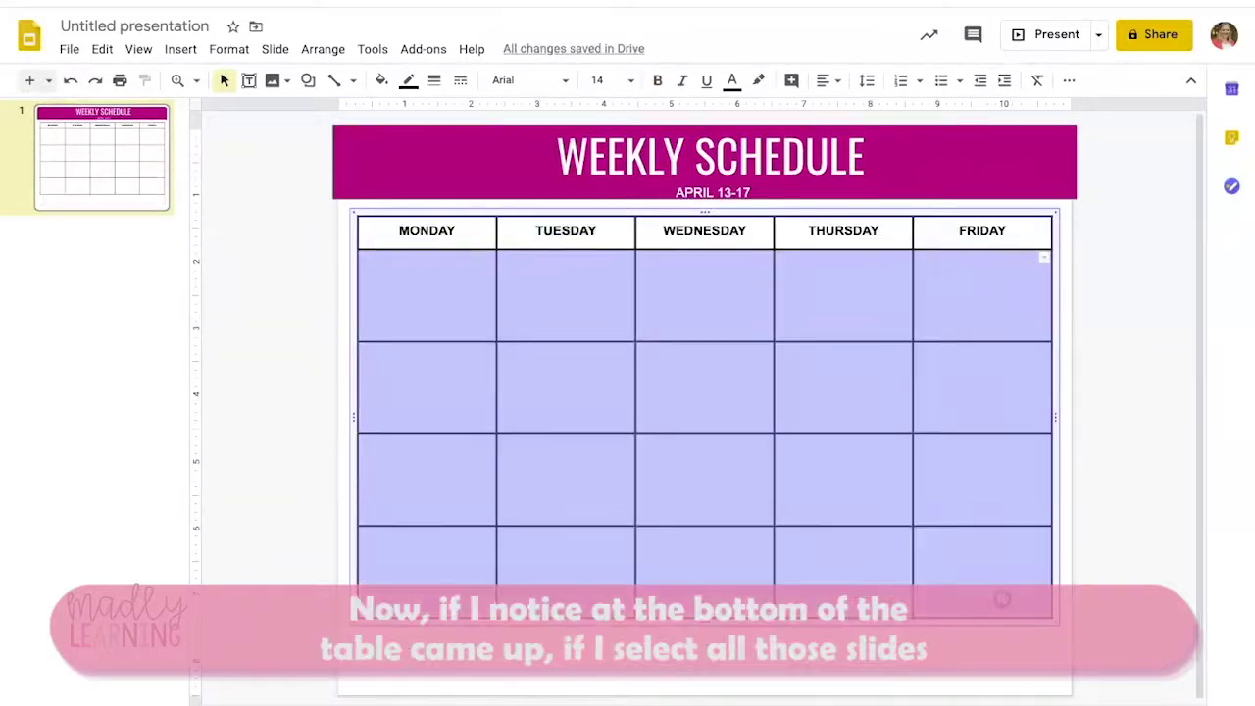
pyautogui.moveTo(708, 627); pyautogui.dragTo(714, 672)
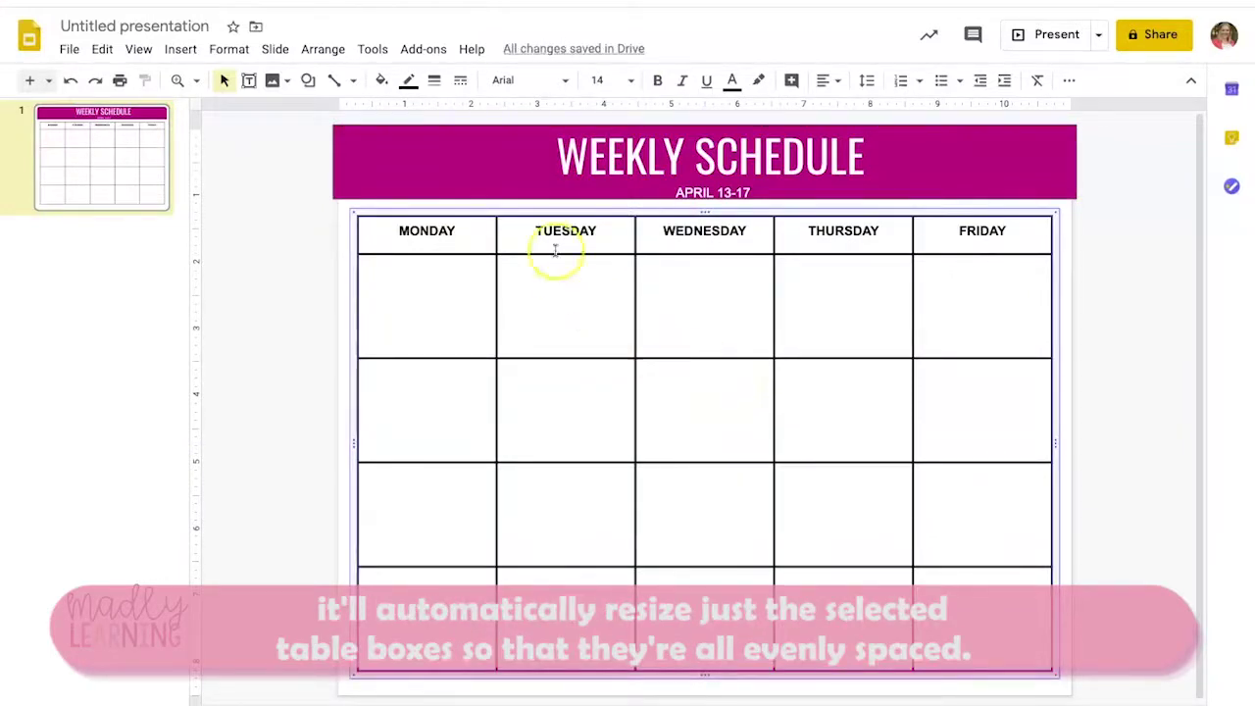
# Step: Insert a new column to the left of the MONDAY column
pyautogui.click(382, 230)
pyautogui.keyDown('shift'); pyautogui.click(461, 583); pyautogui.keyUp('shift')
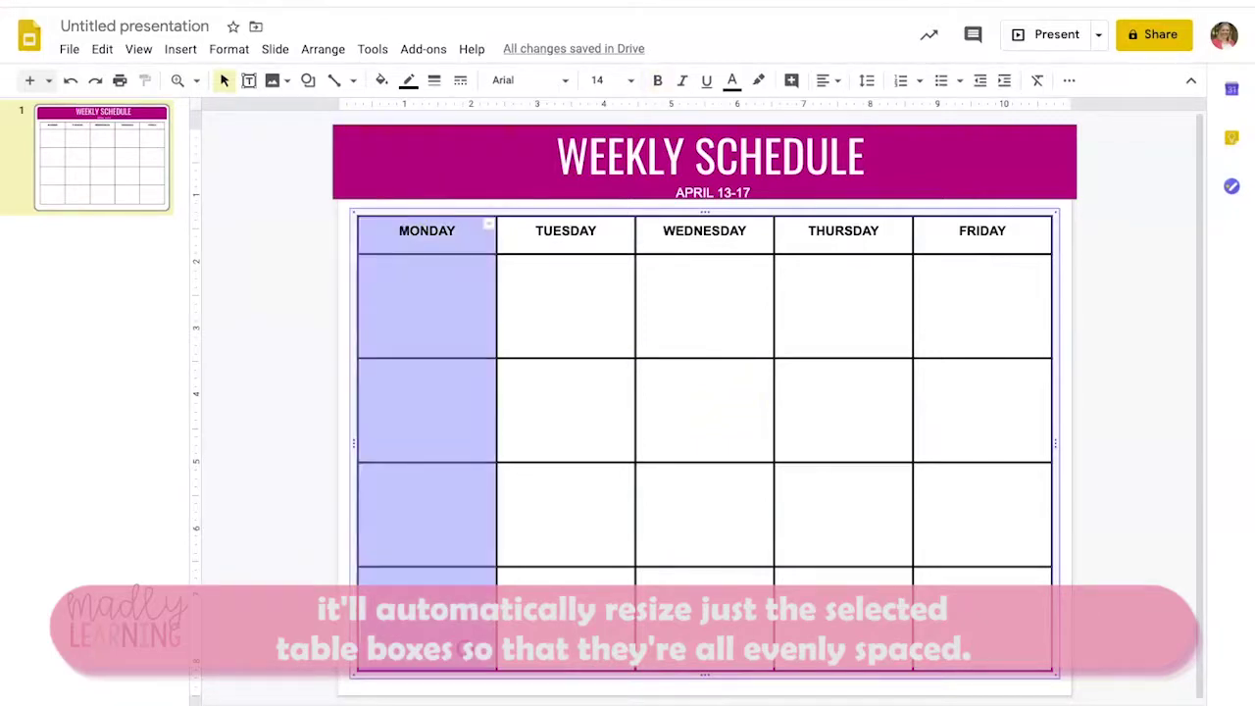
pyautogui.click(235, 49)
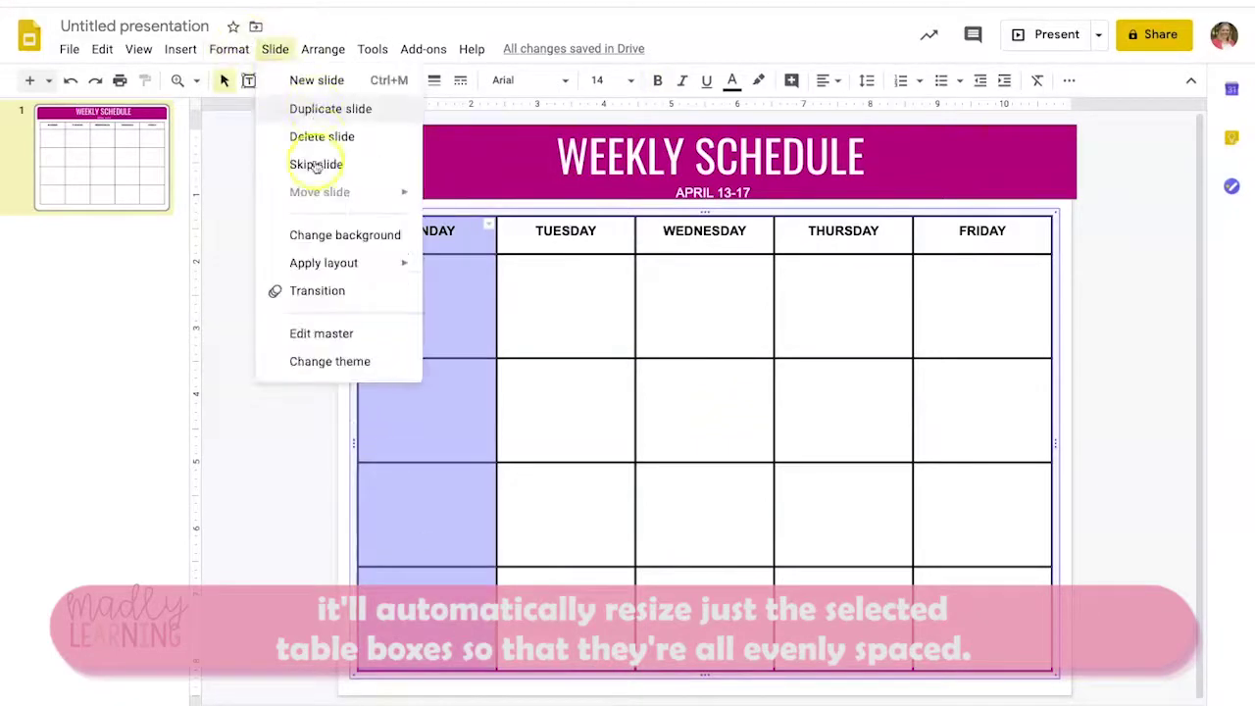
pyautogui.moveTo(280, 222)
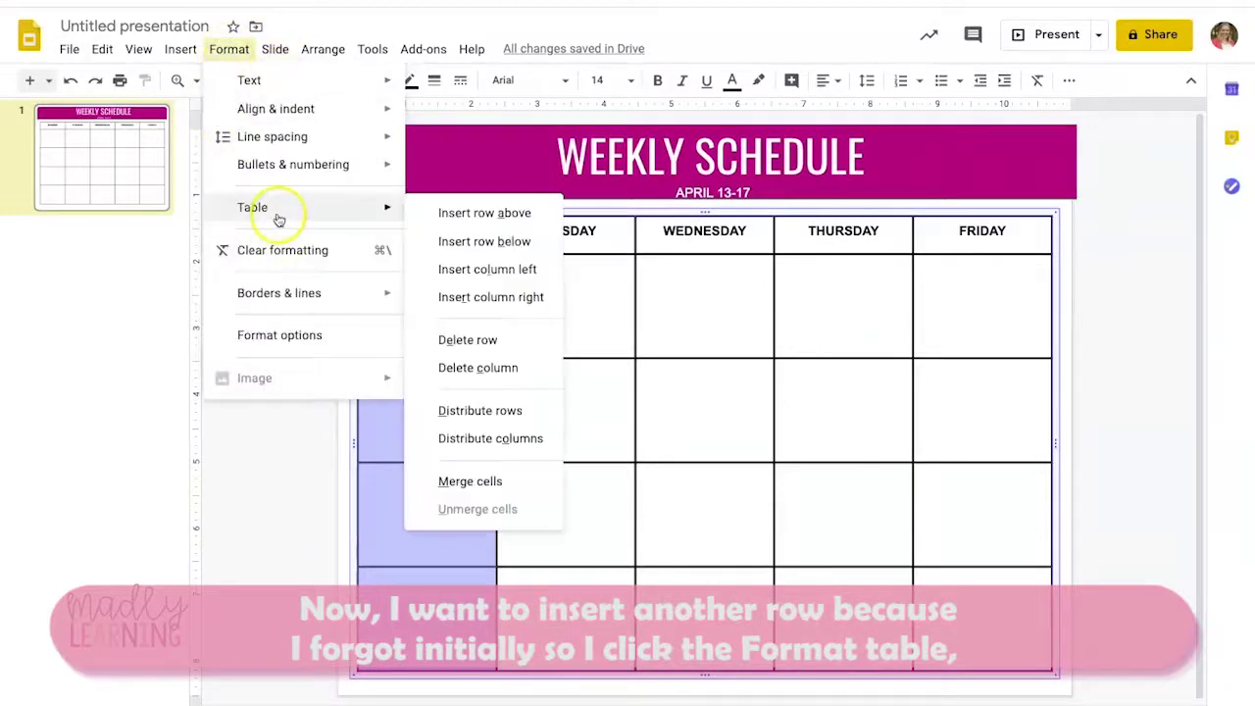
pyautogui.click(524, 269)
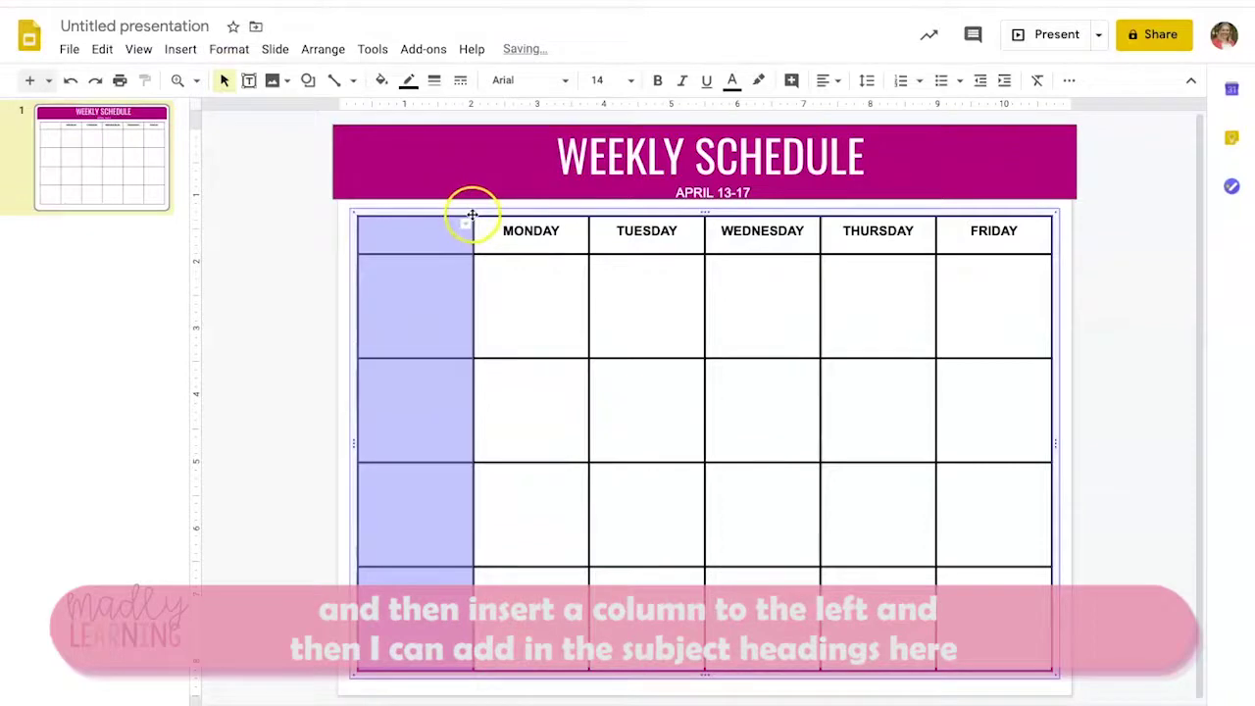
# Step: Enter the subject headings READING, WRITING, MATH and OTHER down the first column below the header row
pyautogui.click(448, 276)
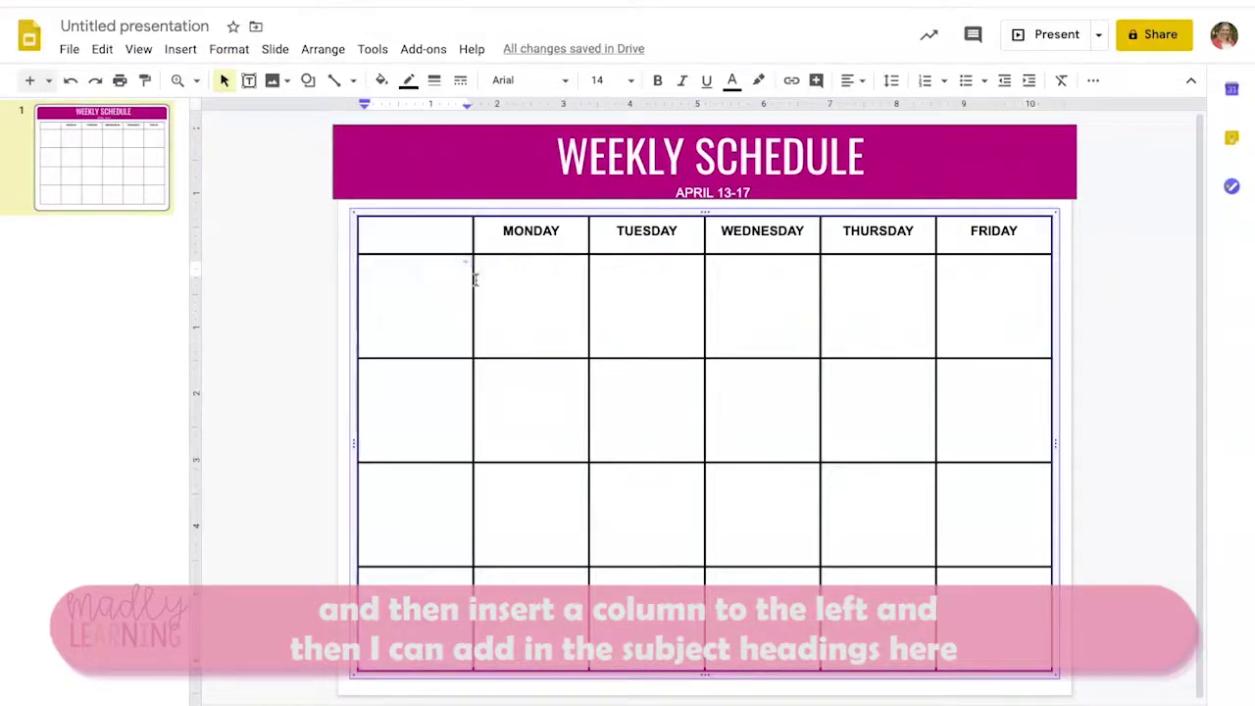
pyautogui.write('READING')
pyautogui.press('Down')
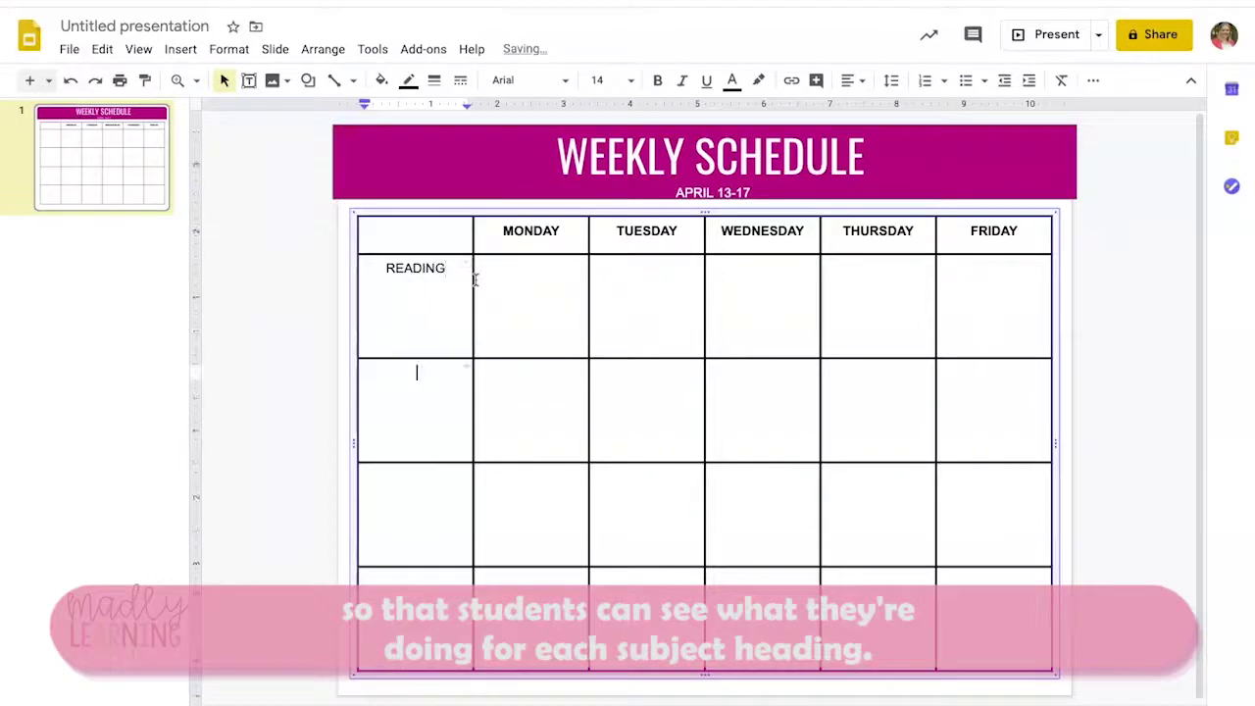
pyautogui.write('WRITING')
pyautogui.press('Down')
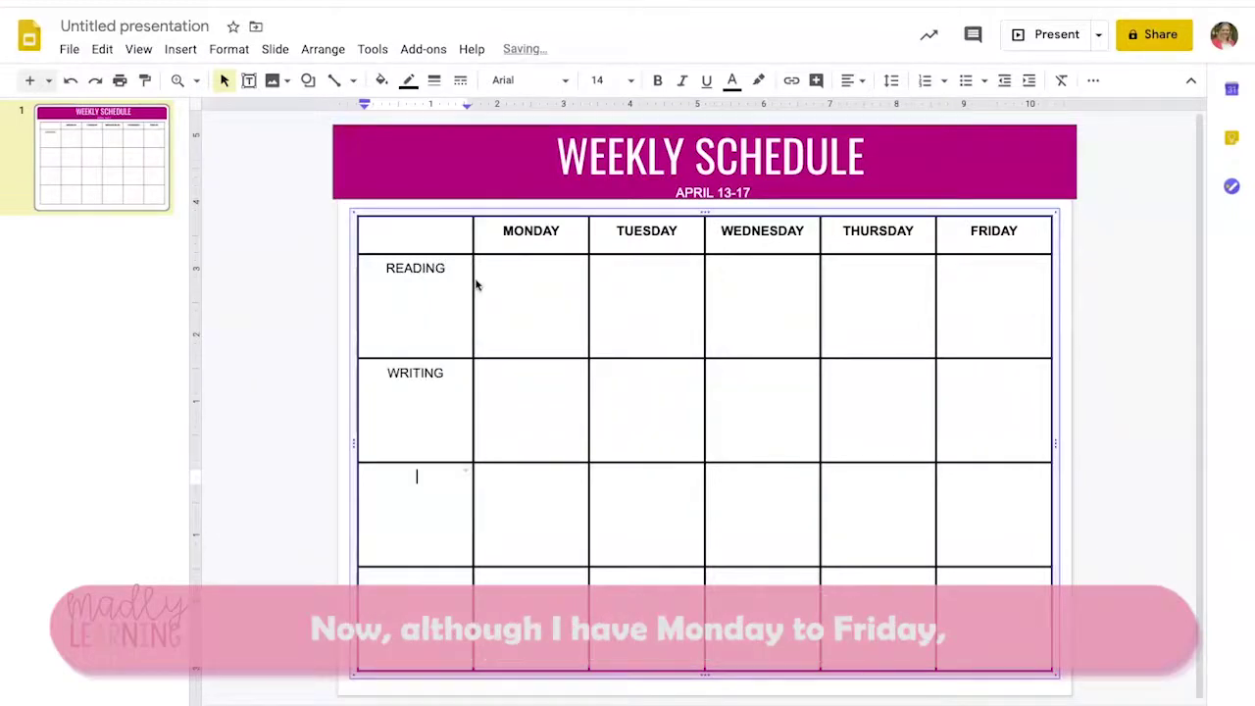
pyautogui.write('MATH')
pyautogui.press('Down')
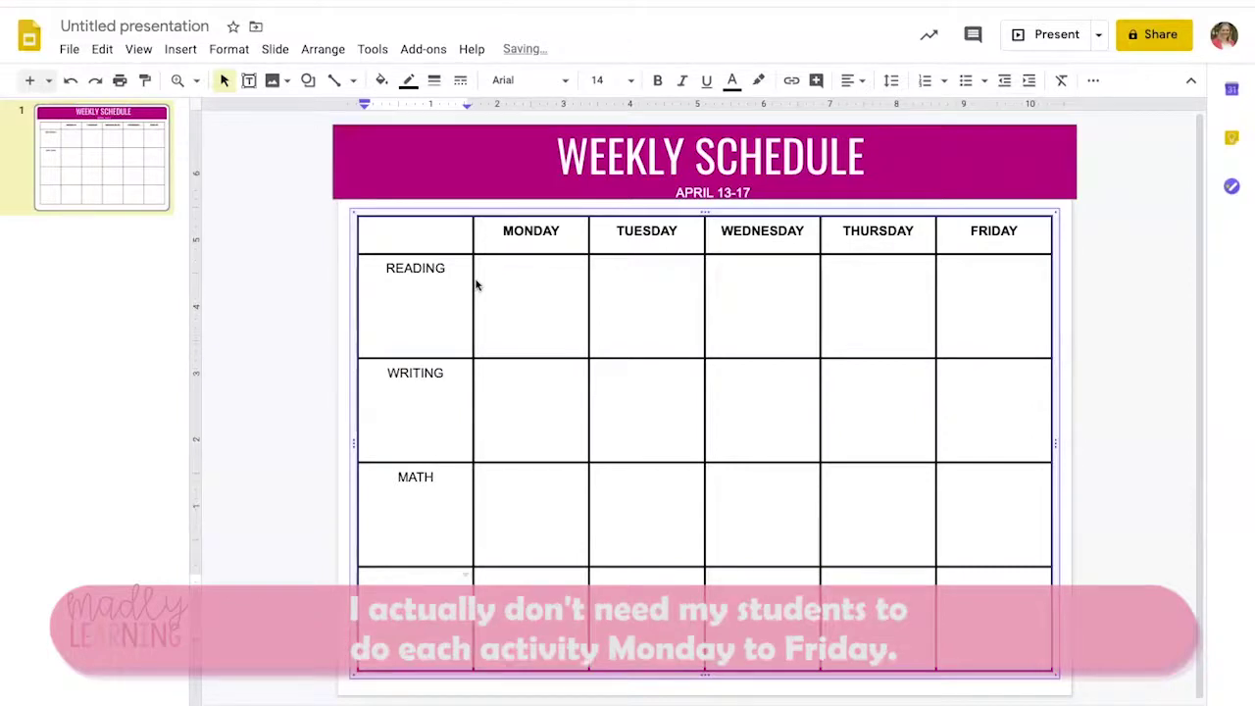
pyautogui.write('SOCIE')
pyautogui.press('BackSpace')
pyautogui.press('BackSpace')
pyautogui.press('BackSpace')
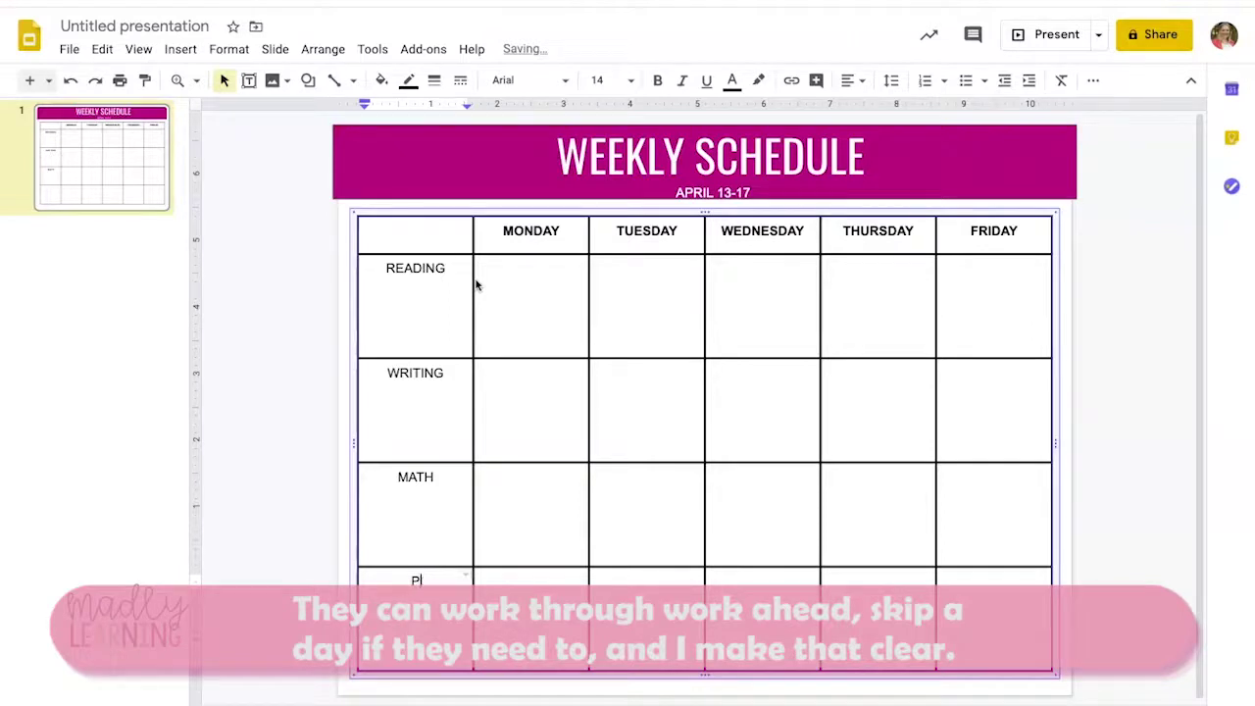
pyautogui.write('OTHER')
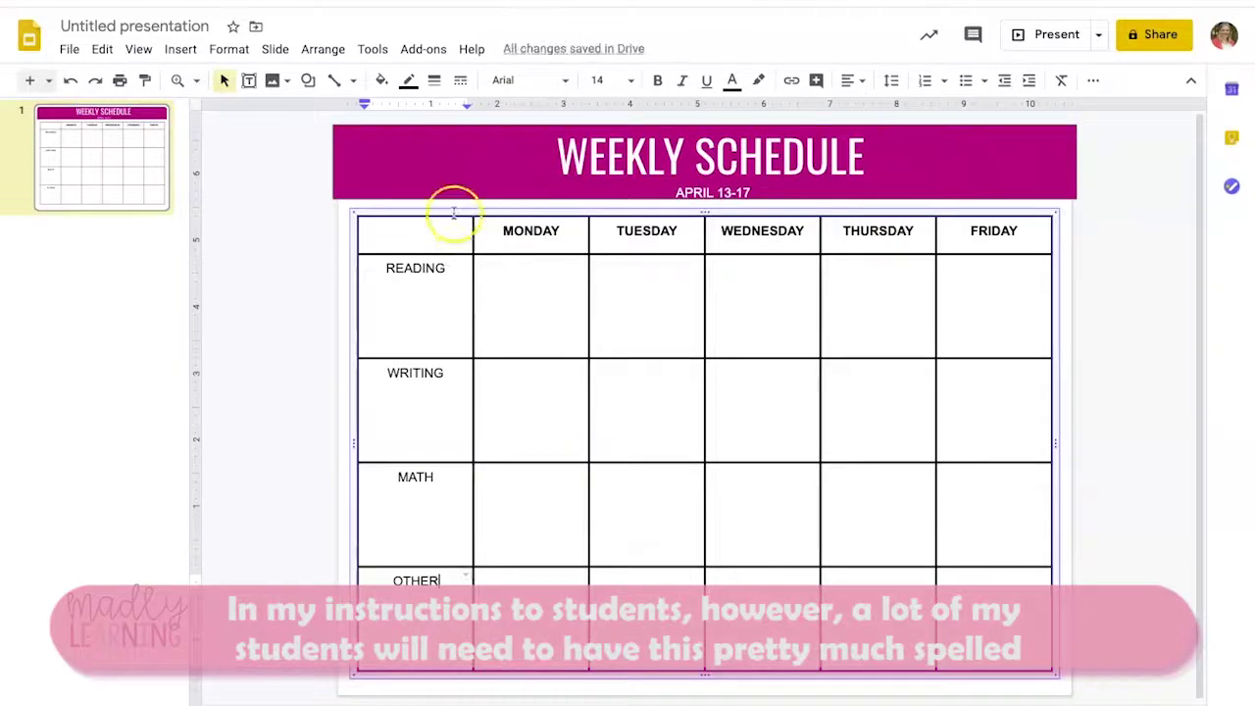
# Step: Narrow the subject column and make its headings bold and vertically centred in their cells
pyautogui.moveTo(473, 229); pyautogui.dragTo(439, 233)
pyautogui.click(400, 224)
pyautogui.moveTo(403, 439); pyautogui.dragTo(402, 608)
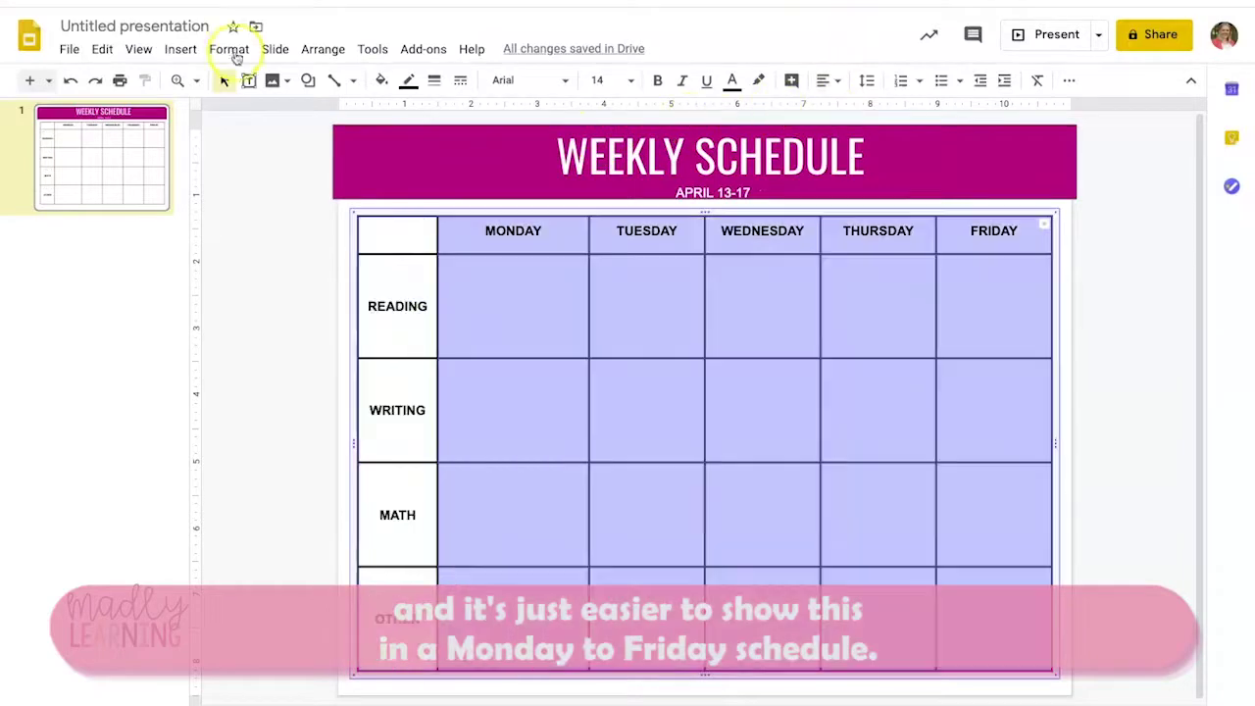
# Step: Distribute the MONDAY to FRIDAY columns evenly and deselect the table
pyautogui.click(229, 49)
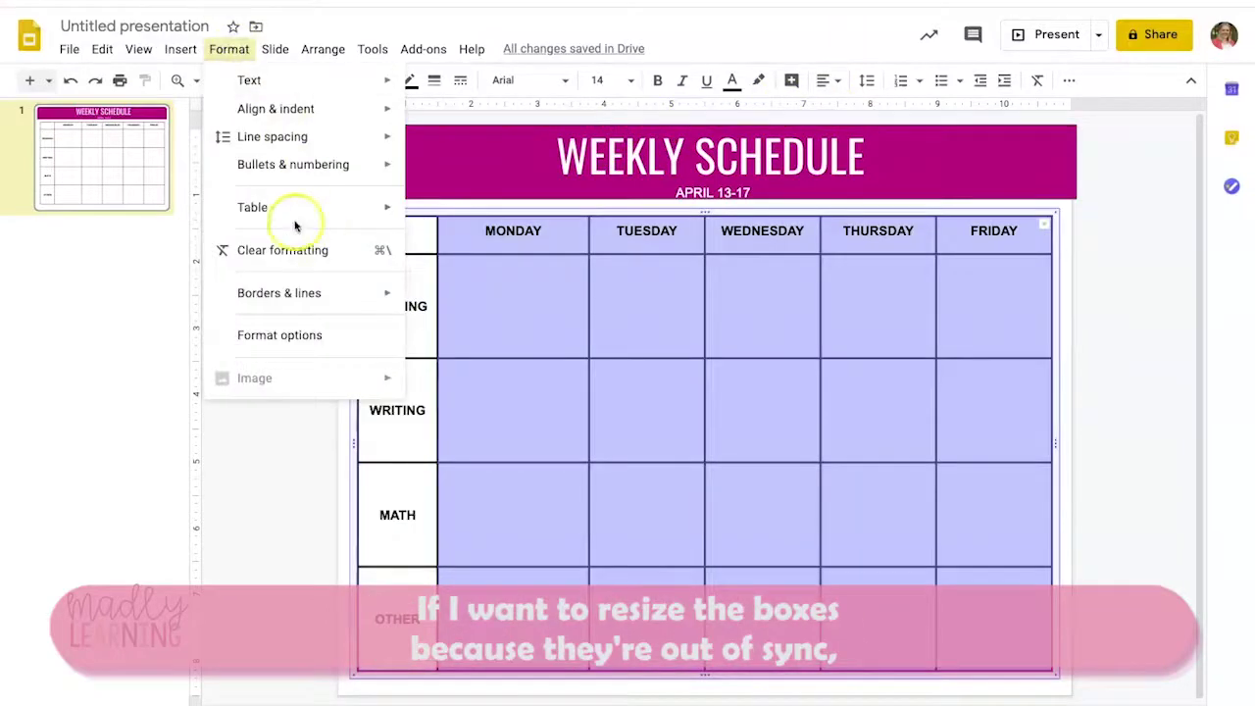
pyautogui.moveTo(295, 222)
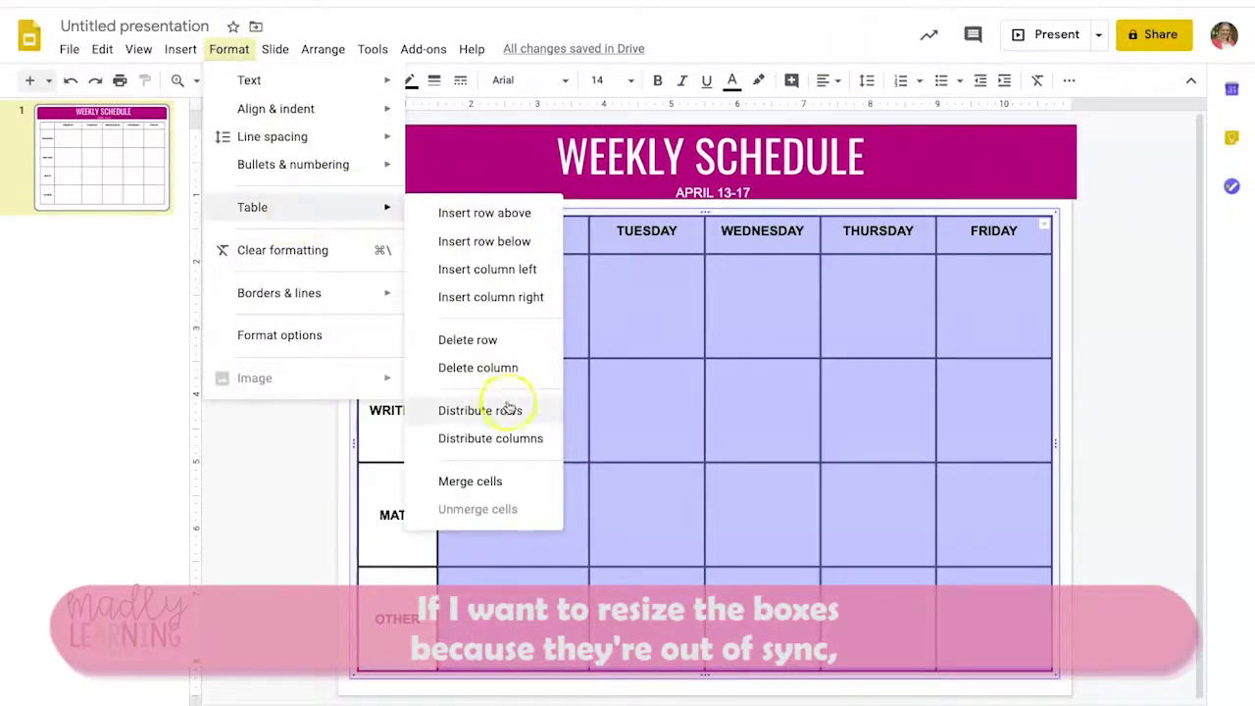
pyautogui.click(512, 438)
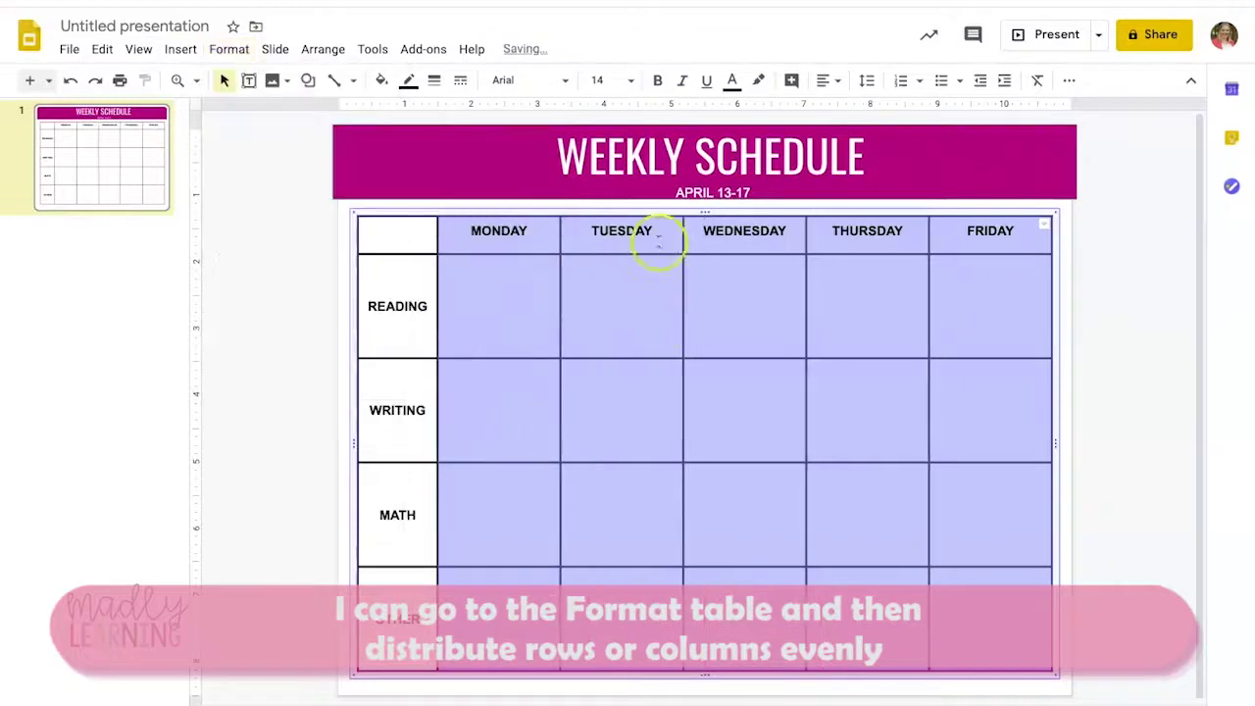
pyautogui.click(530, 284)
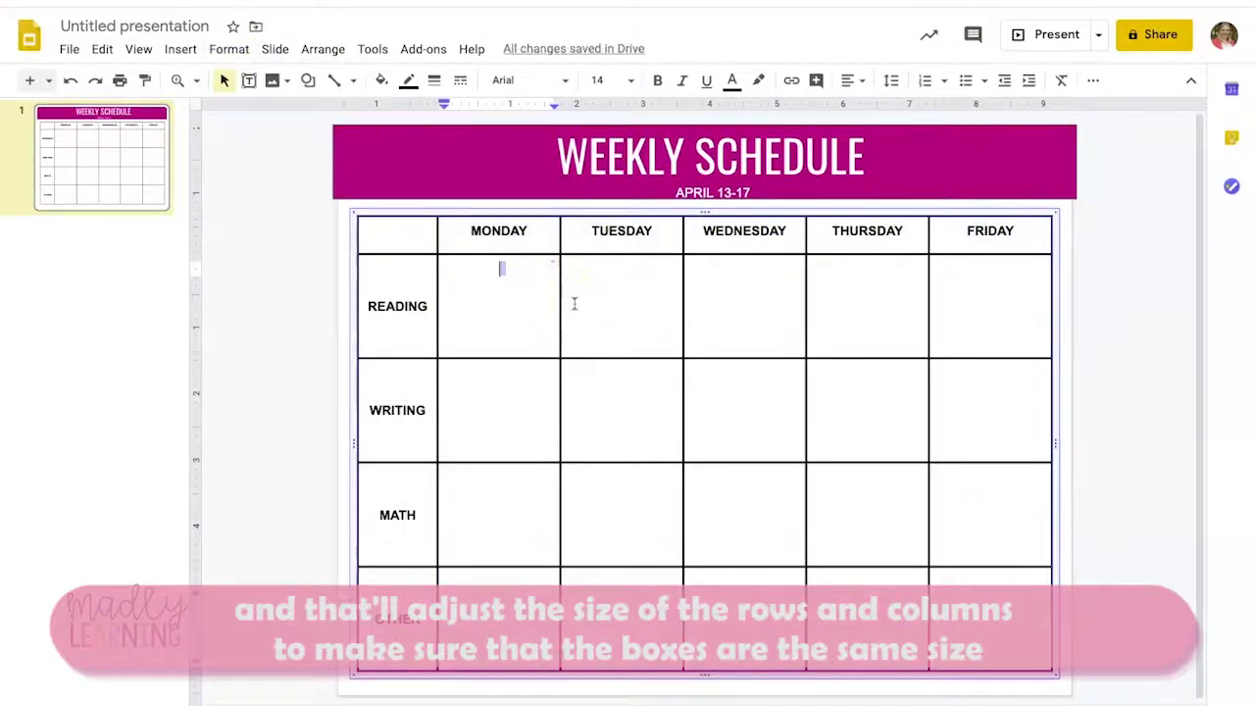
pyautogui.click(308, 213)
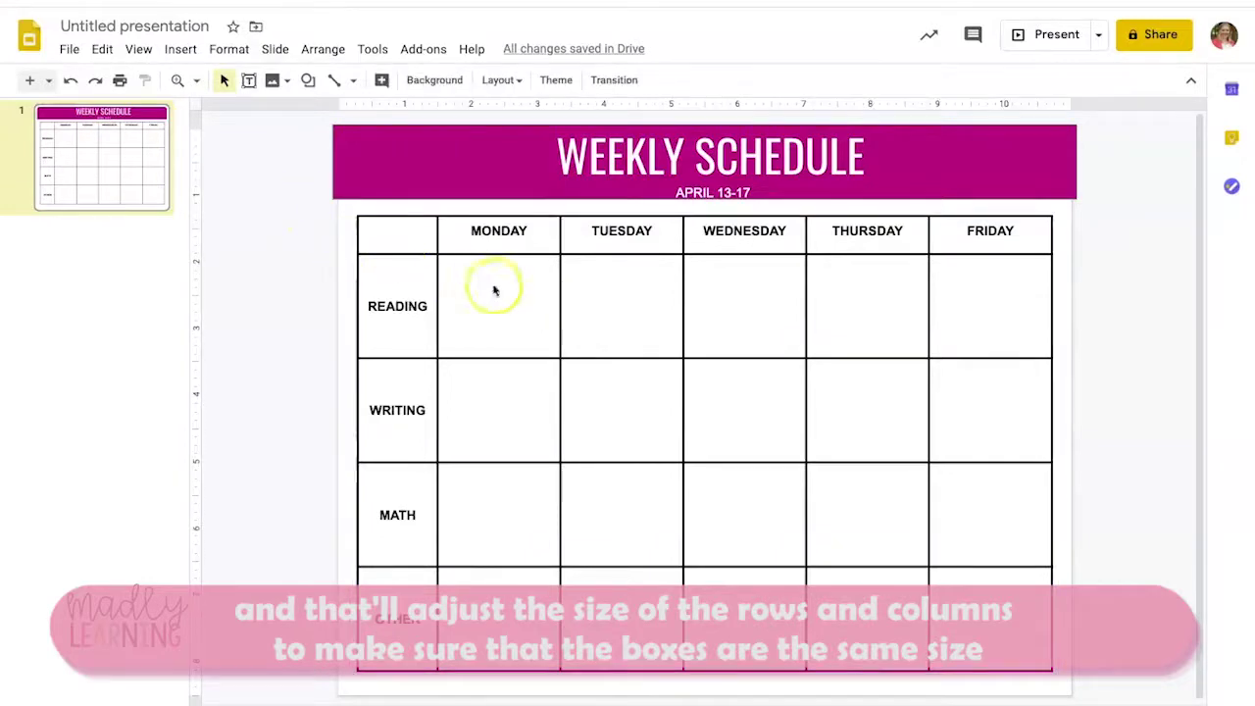
# Step: Enter "Read independently for 15 min" in the MONDAY cell of the READING row
pyautogui.click(508, 286)
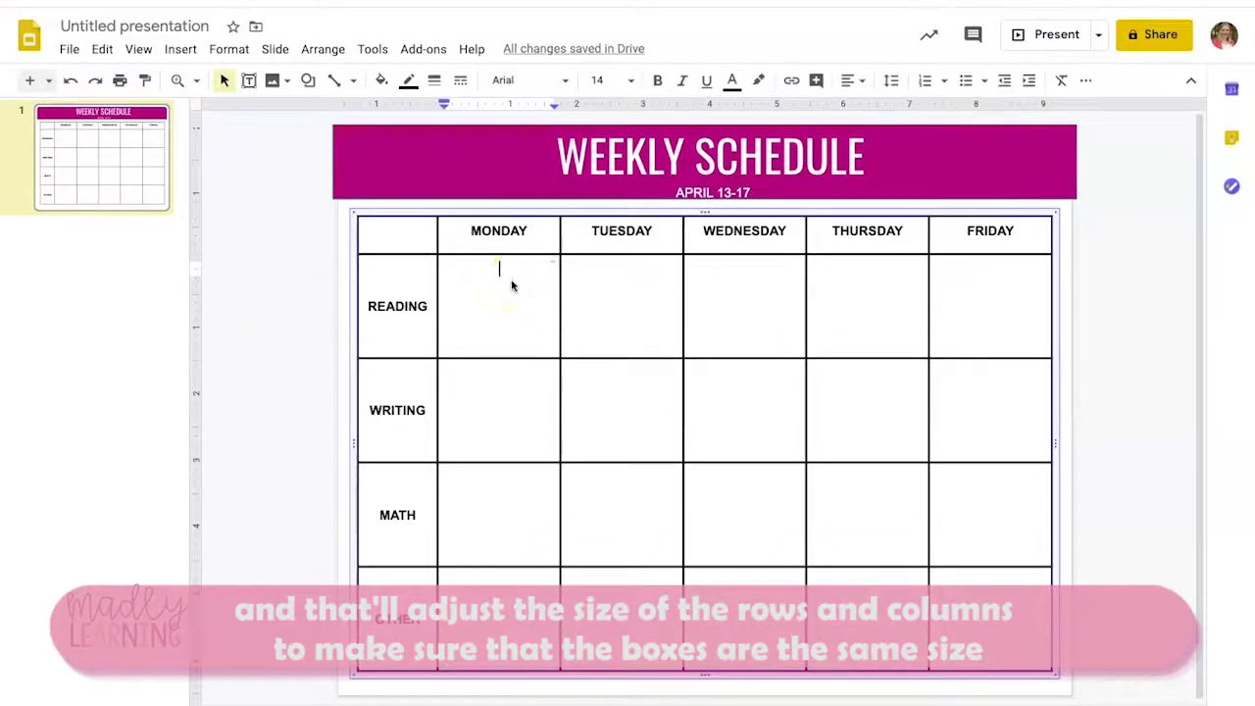
pyautogui.click(477, 232)
pyautogui.moveTo(454, 232); pyautogui.dragTo(552, 233)
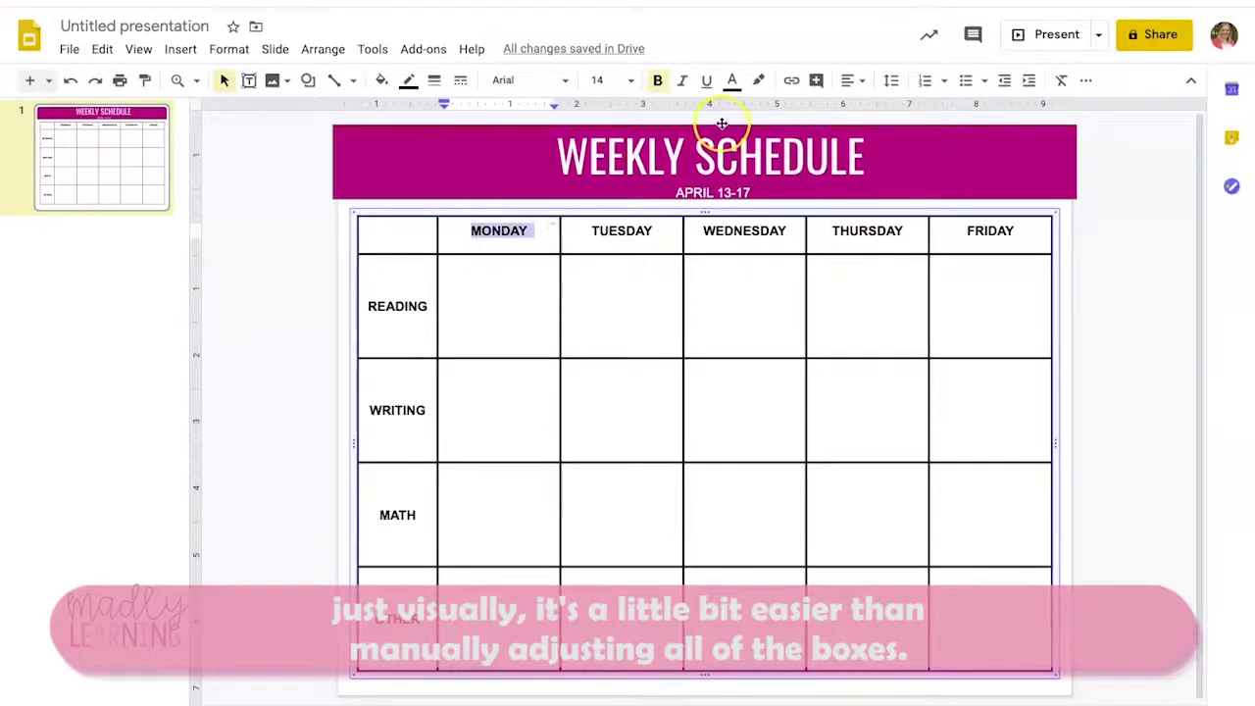
pyautogui.click(510, 284)
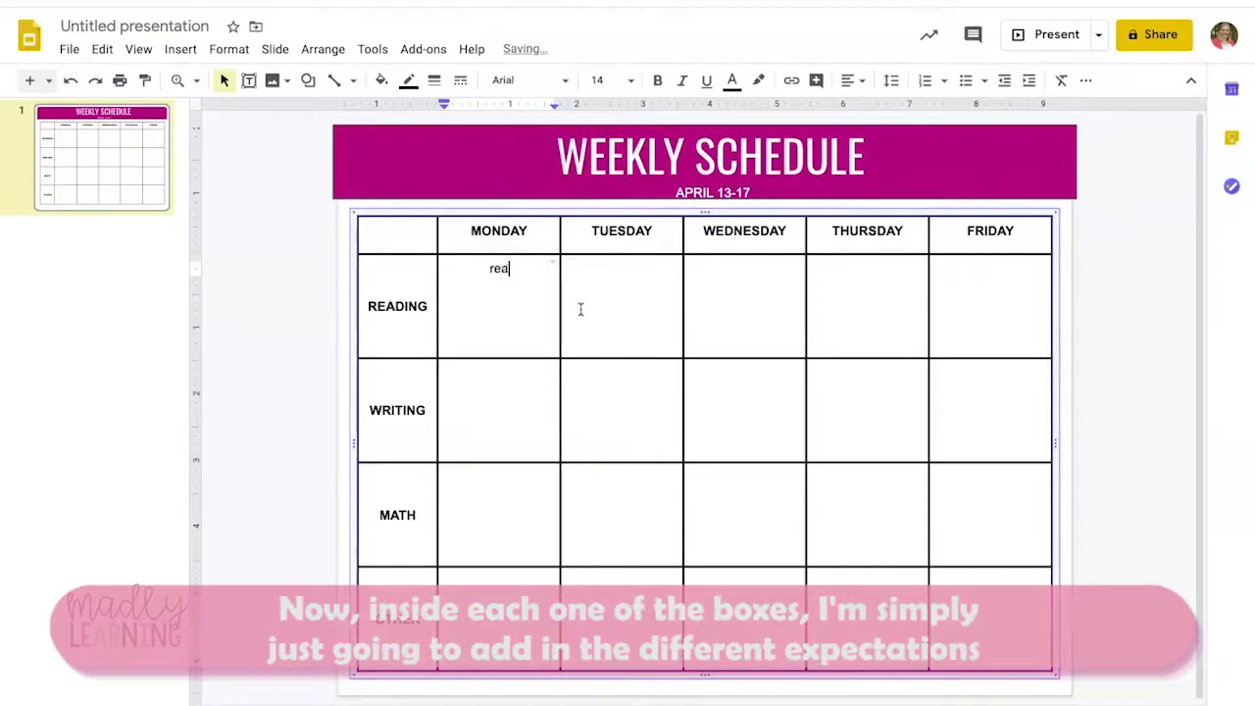
pyautogui.write('Read independently for ')
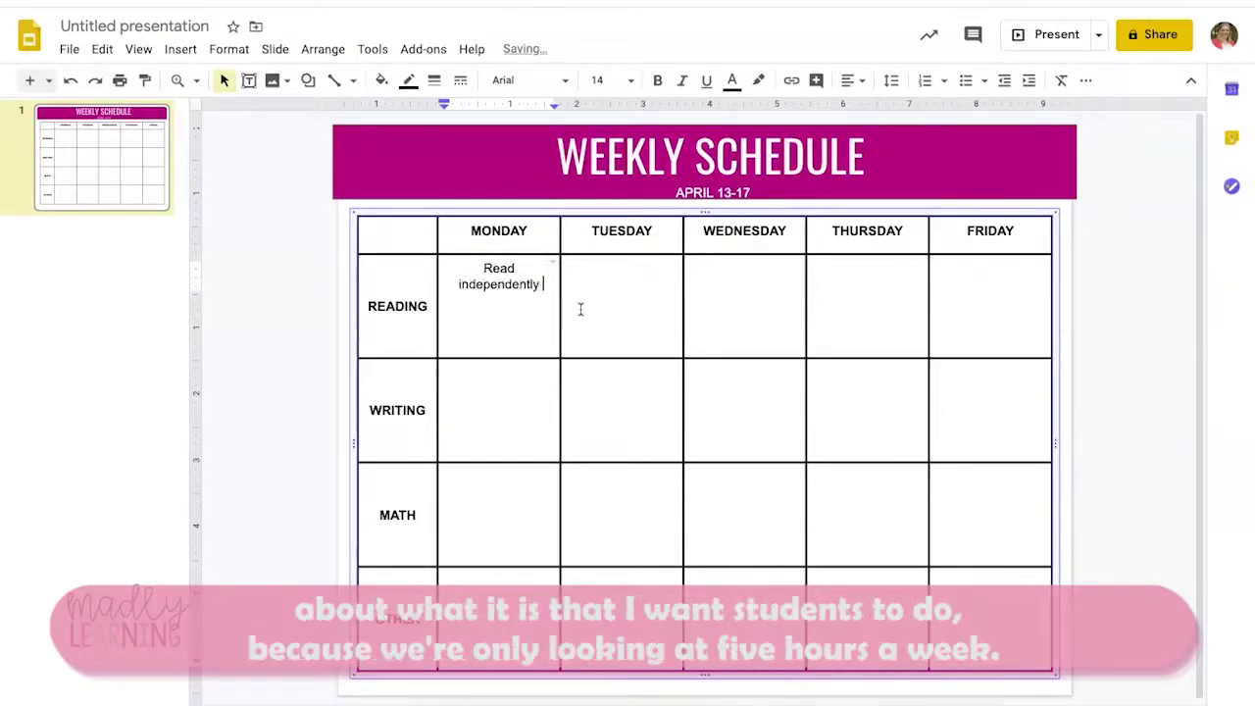
pyautogui.write('15')
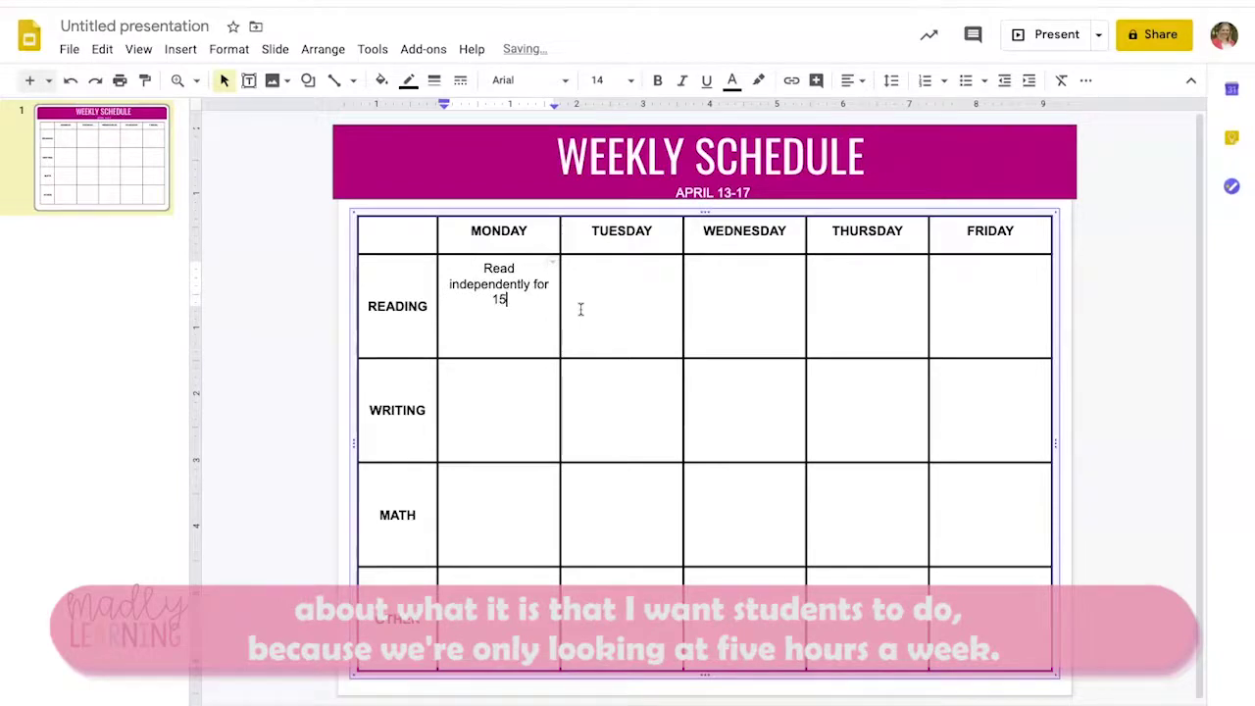
pyautogui.write(' min')
# Step: Add a second line reading "10 min" below the READING heading in the subject column
pyautogui.click(428, 308)
pyautogui.press('Return')
pyautogui.write('15 min')
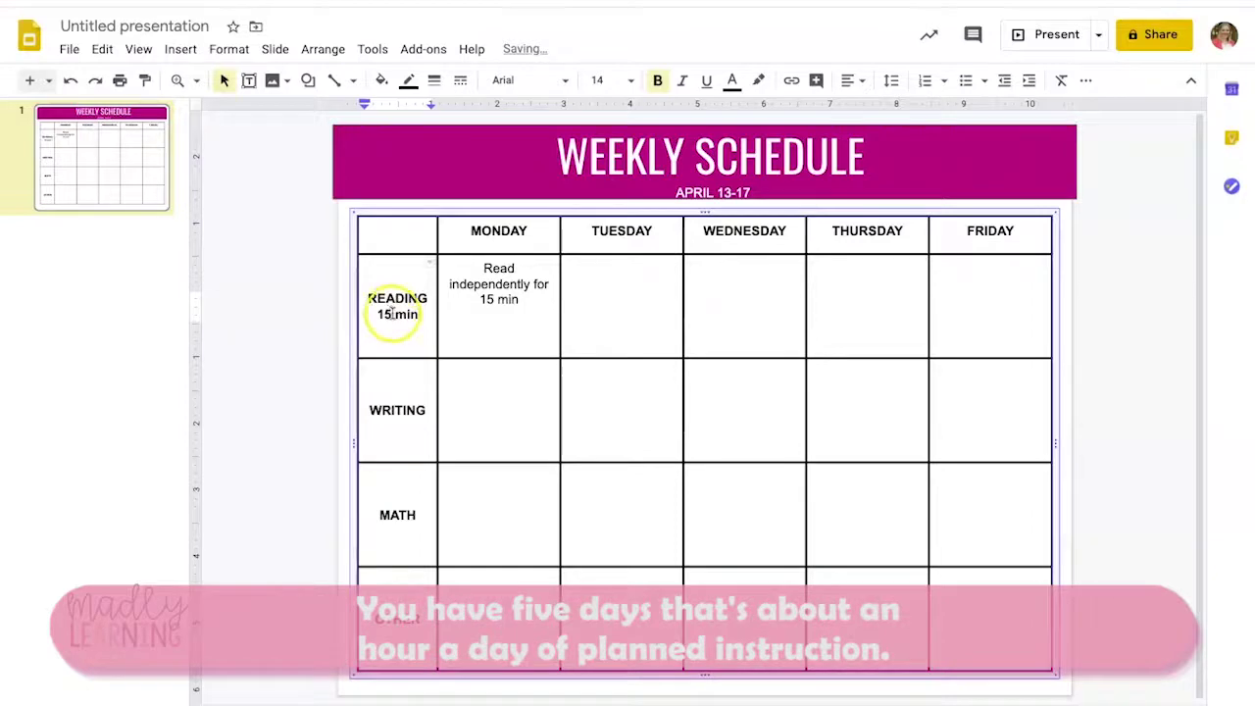
pyautogui.press('BackSpace')
pyautogui.write('0')
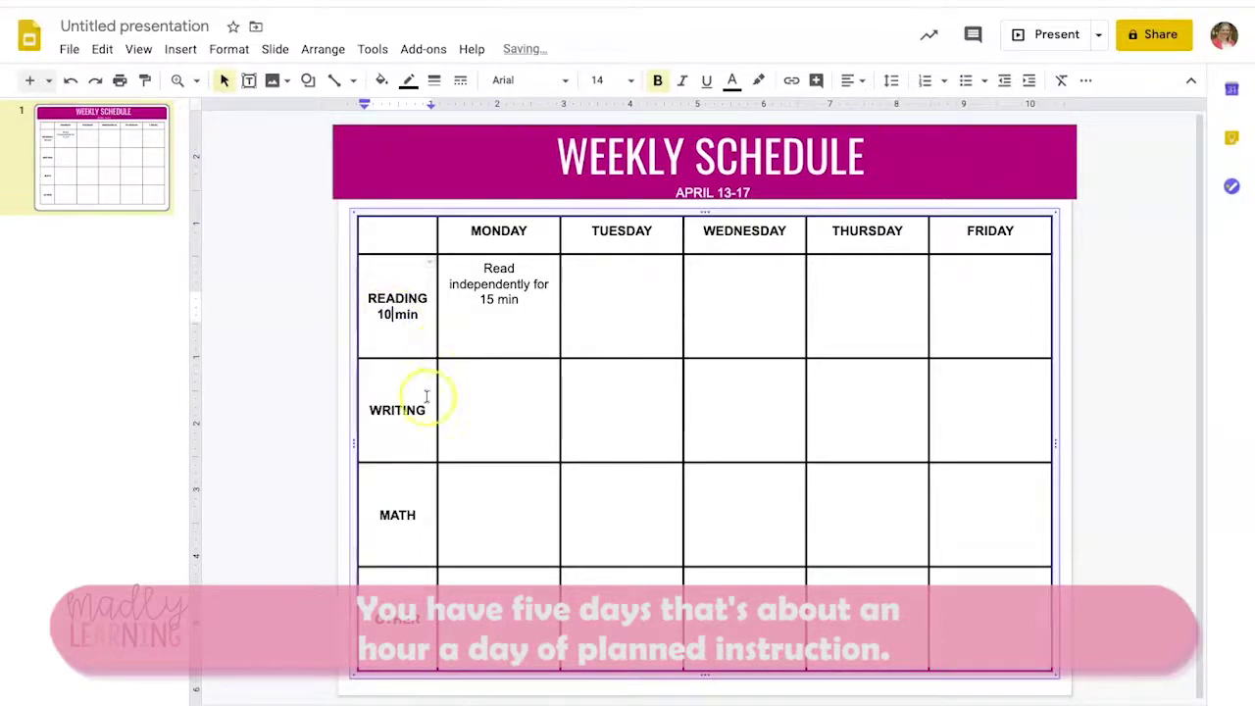
# Step: Add the time estimate "20 min" on a new line below both the WRITING and MATH headings
pyautogui.click(427, 412)
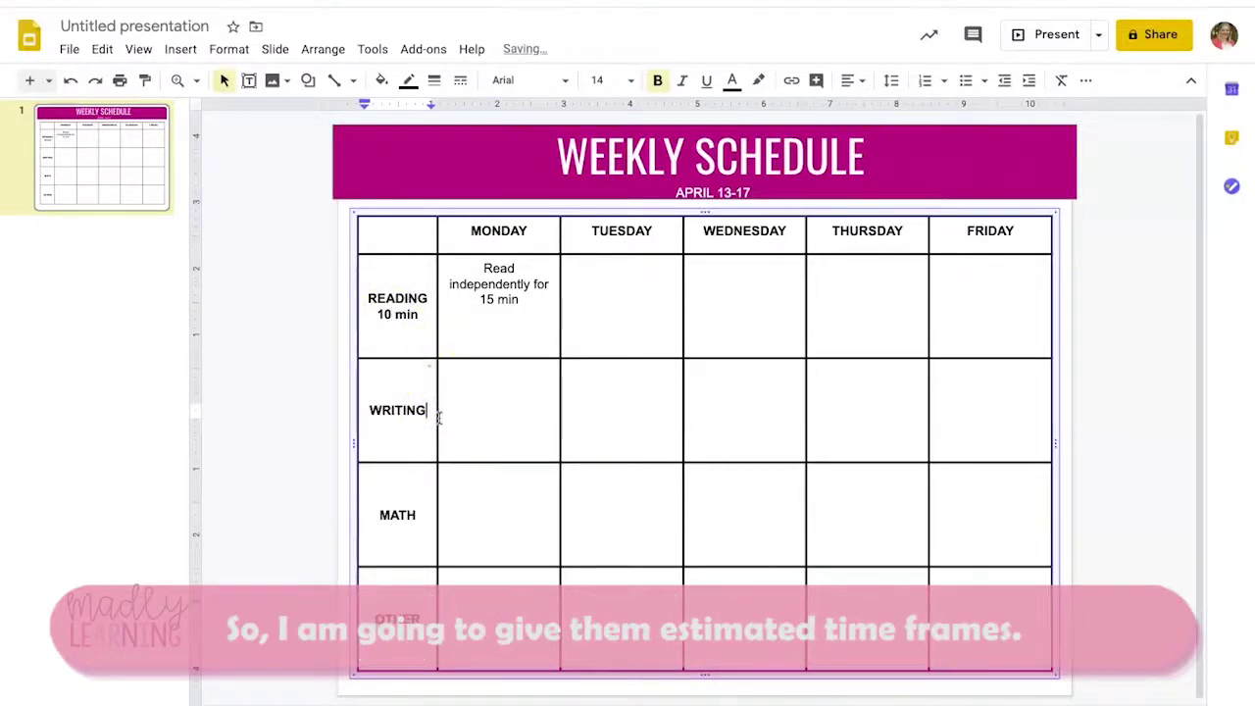
pyautogui.press('Return')
pyautogui.write('20')
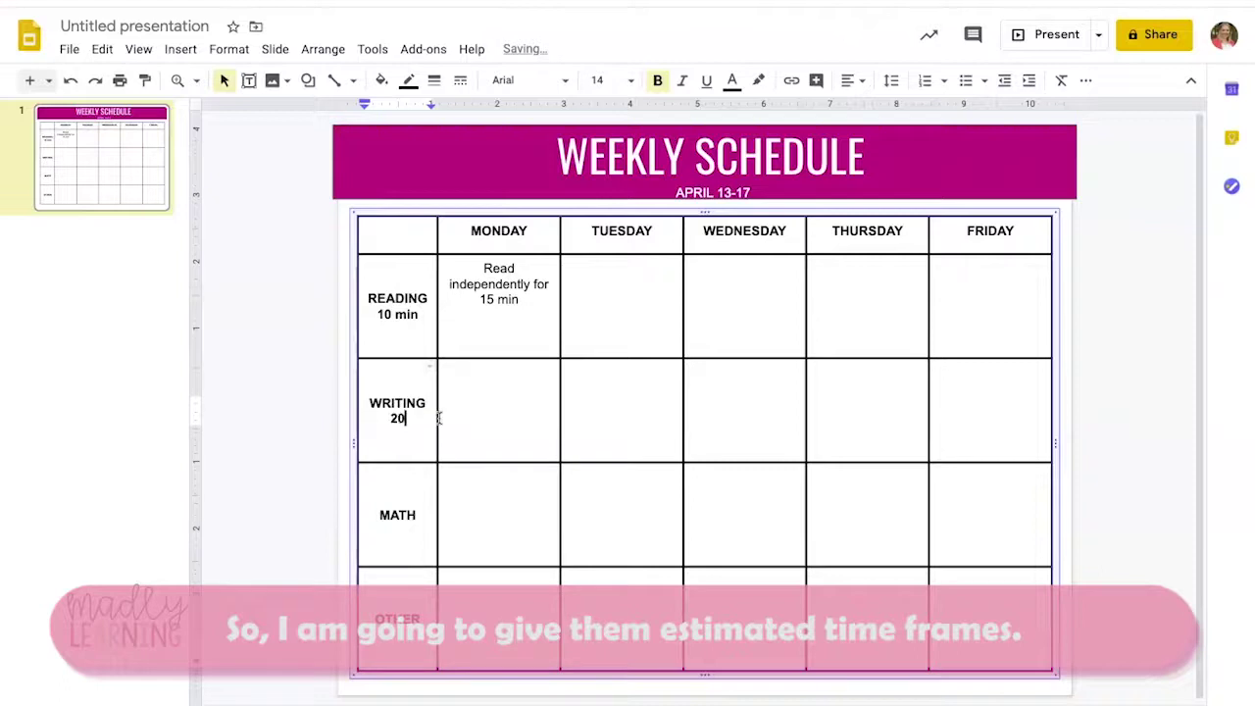
pyautogui.write(' min')
pyautogui.click(410, 533)
pyautogui.click(431, 504)
pyautogui.click(421, 518)
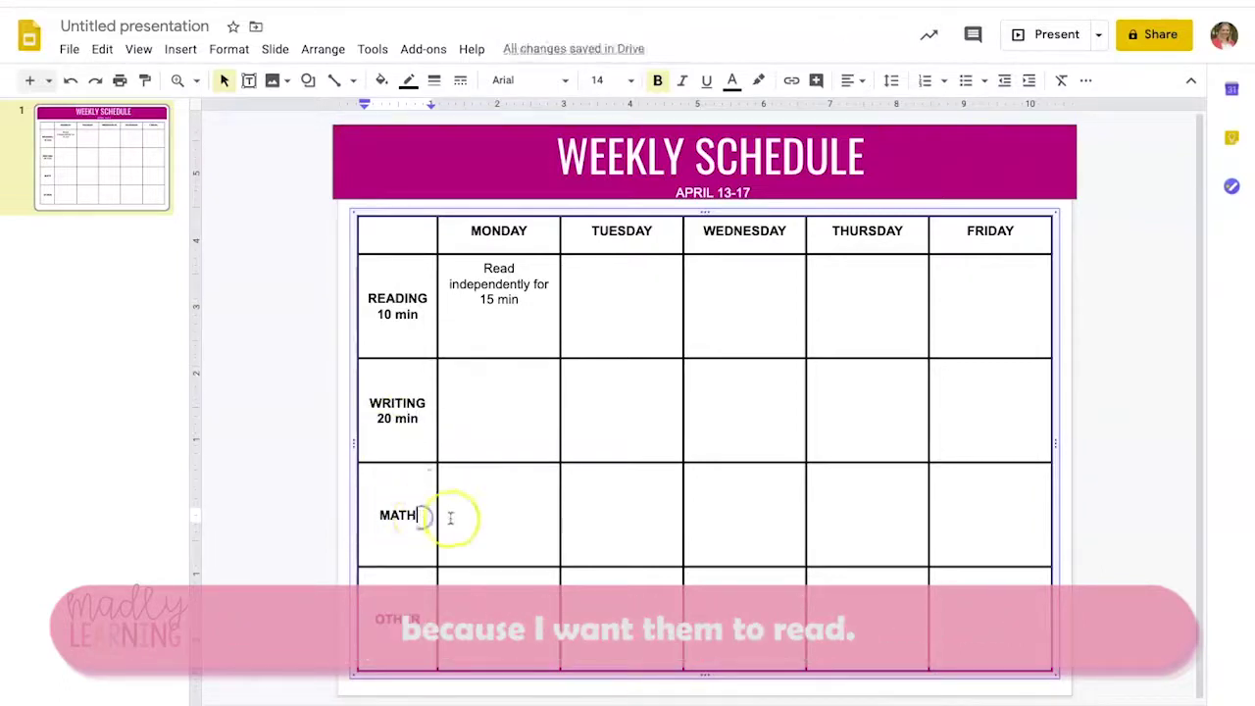
pyautogui.press('Return')
pyautogui.write('20 min')
# Step: Add a 10 min time estimate below the OTHER heading in the subject column
pyautogui.click(546, 524)
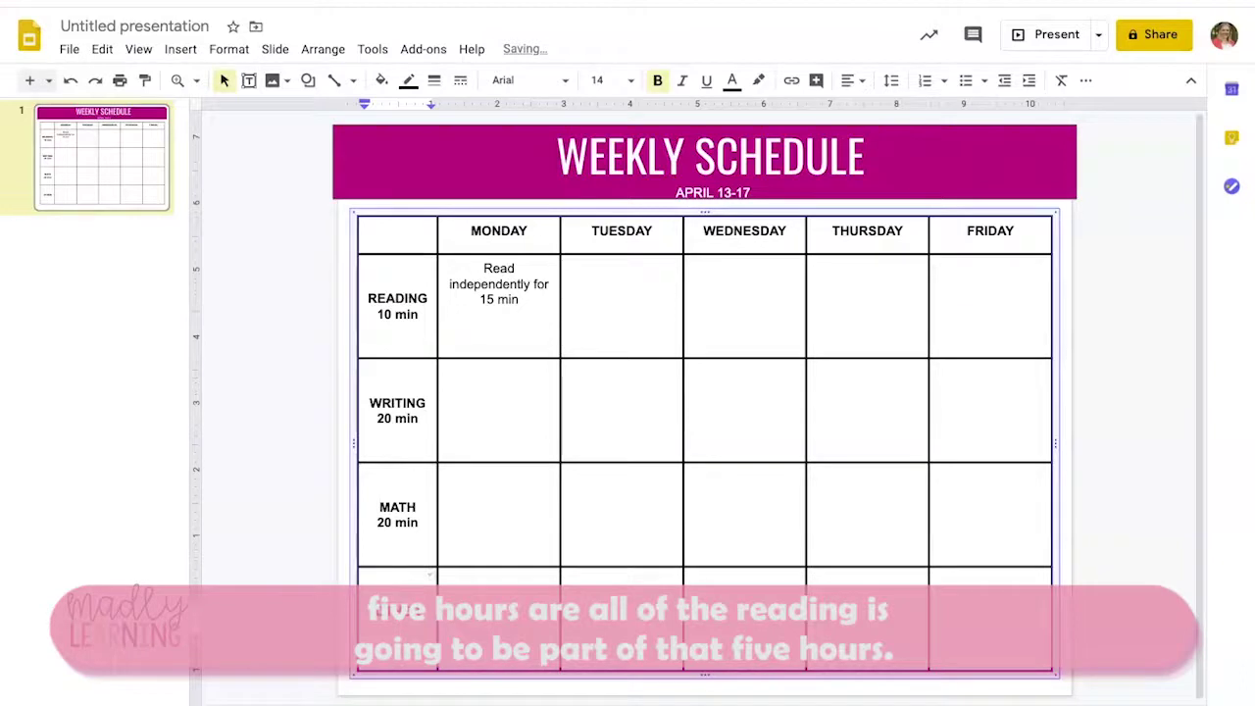
pyautogui.write('10 mi')
pyautogui.click(393, 310)
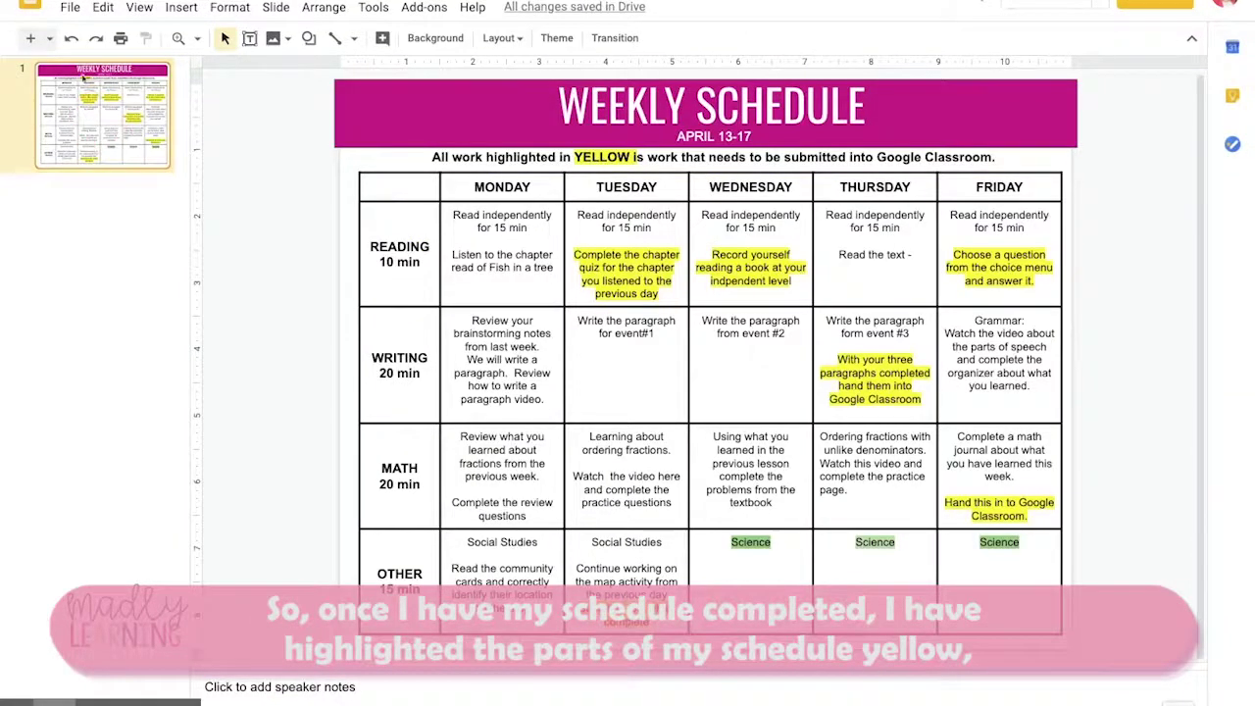
# Step: Add a blank slide after the weekly schedule slide and open it for editing
pyautogui.click(48, 39)
pyautogui.click(180, 429)
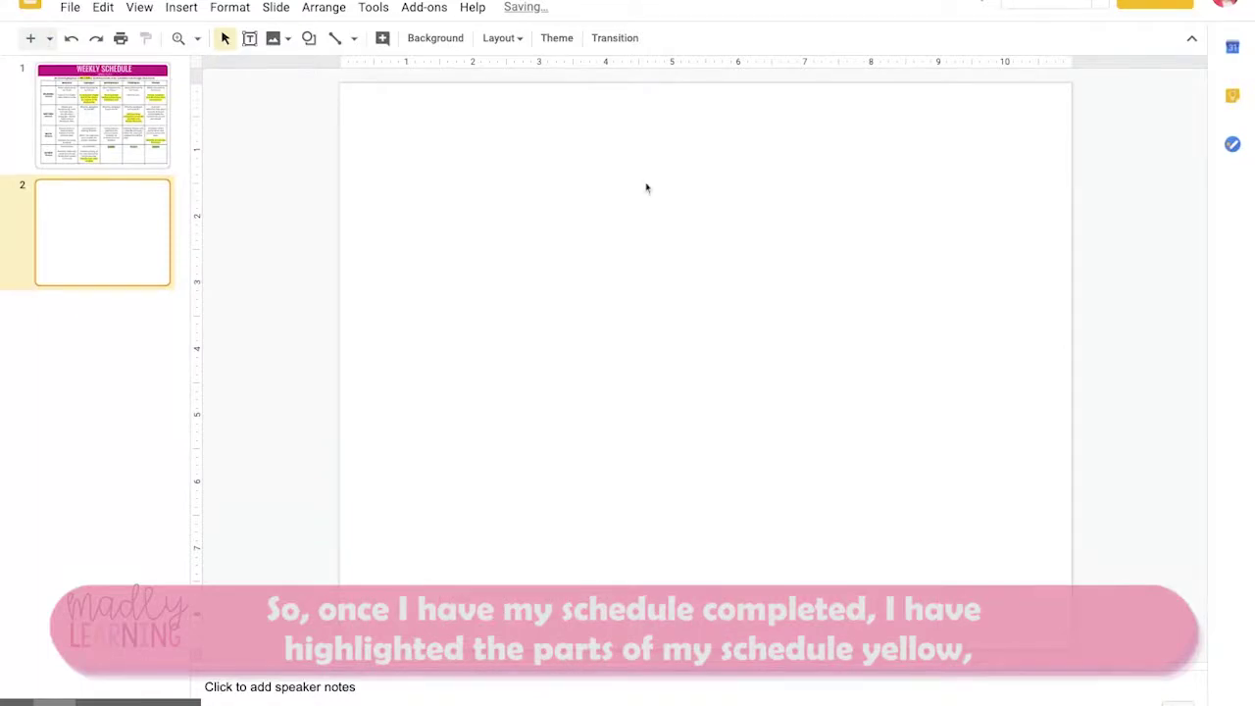
pyautogui.click(109, 124)
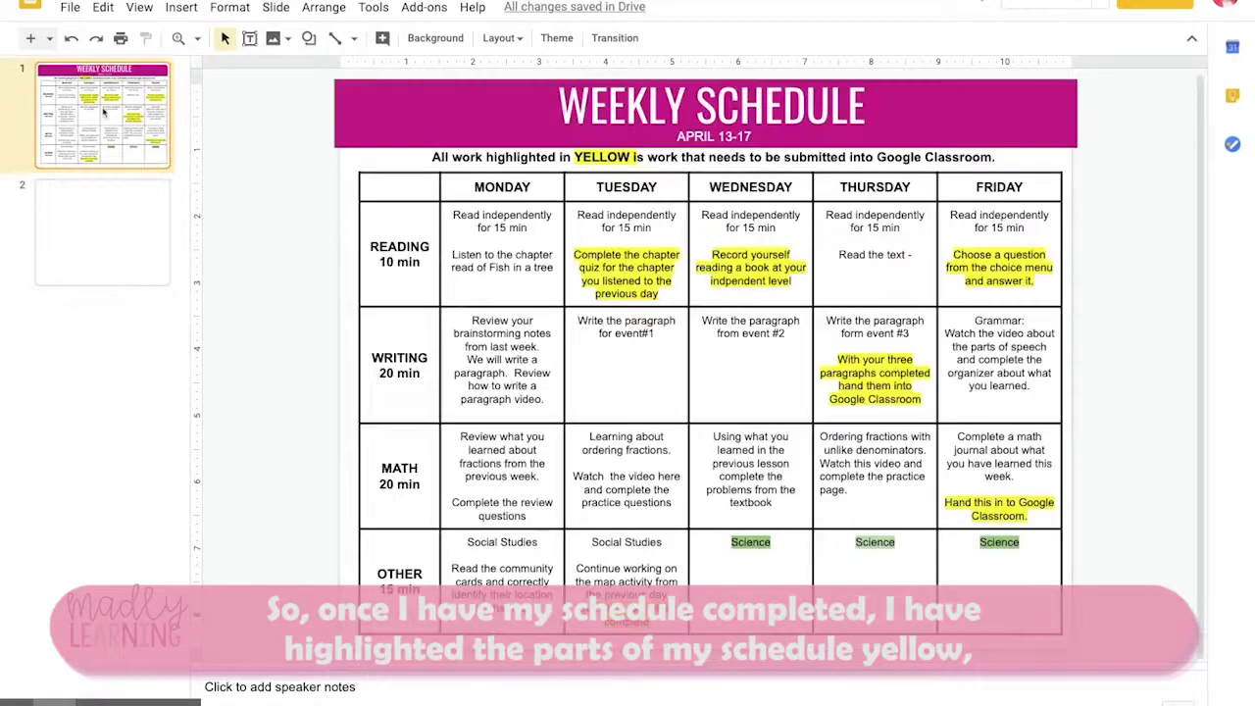
pyautogui.click(108, 234)
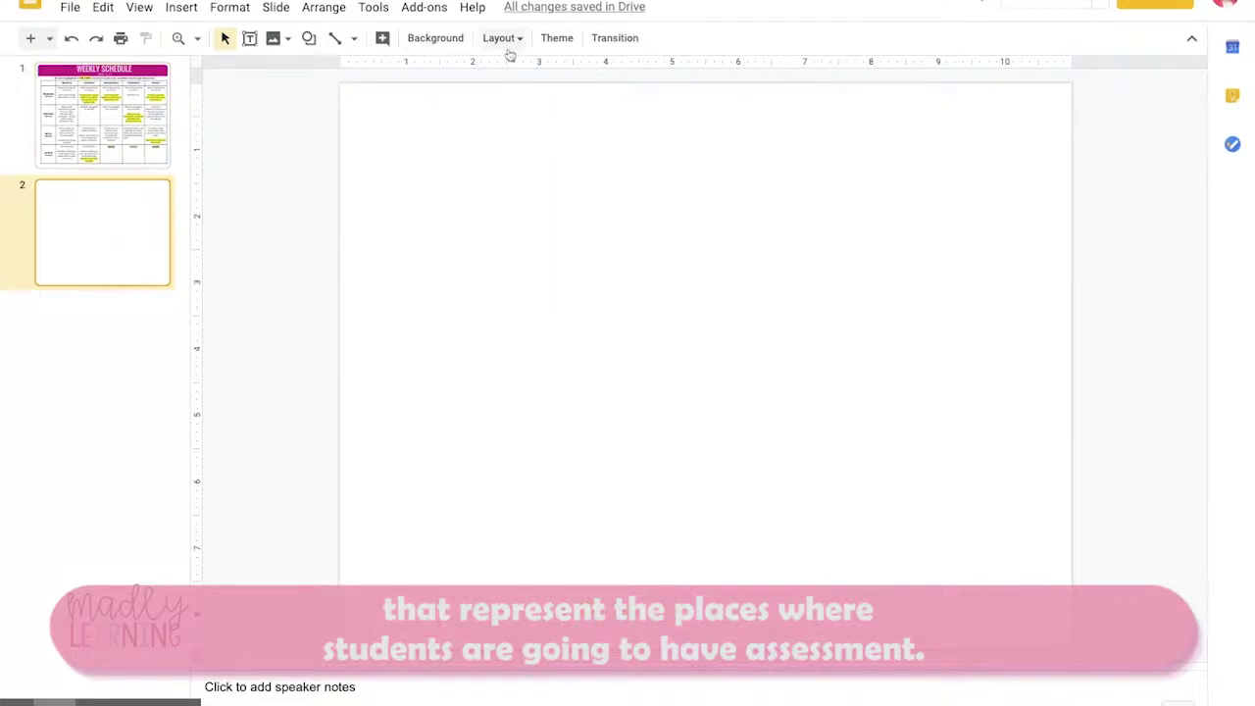
# Step: Draw a rectangle about 4.3 in wide and 0.75 in high in the top-left corner of the blank slide
pyautogui.click(309, 38)
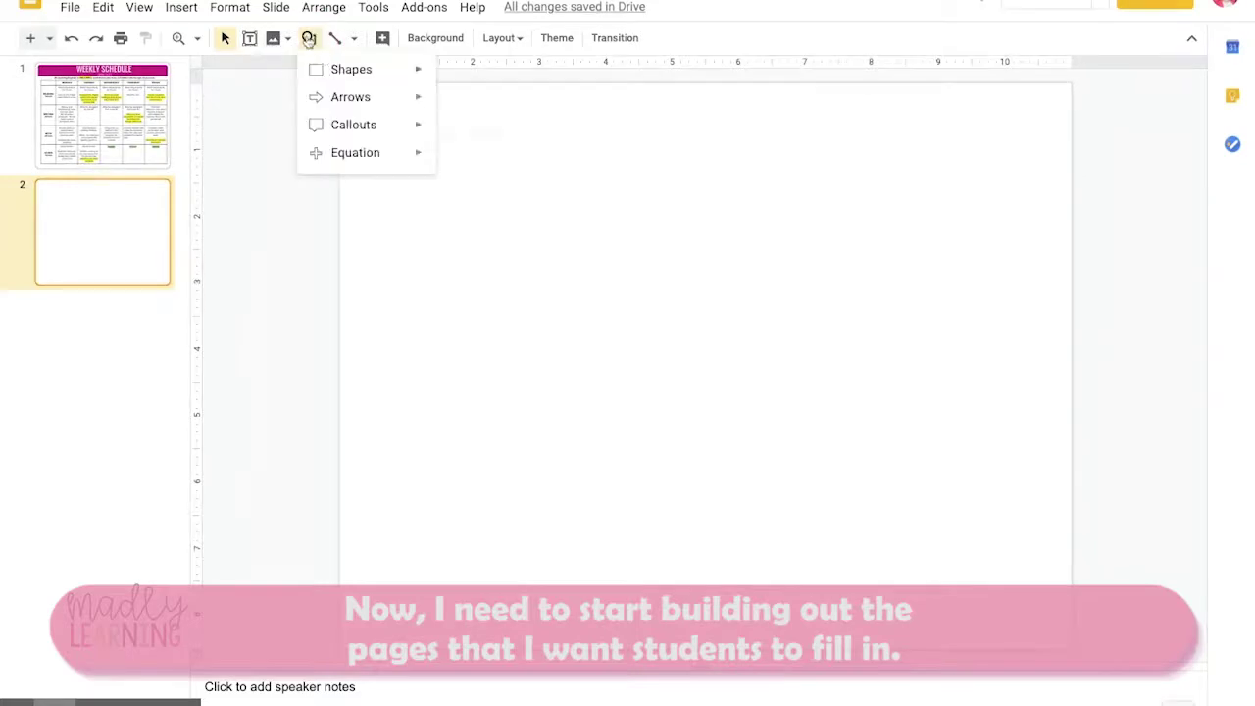
pyautogui.moveTo(324, 69)
pyautogui.click(449, 75)
pyautogui.moveTo(331, 96); pyautogui.dragTo(619, 145)
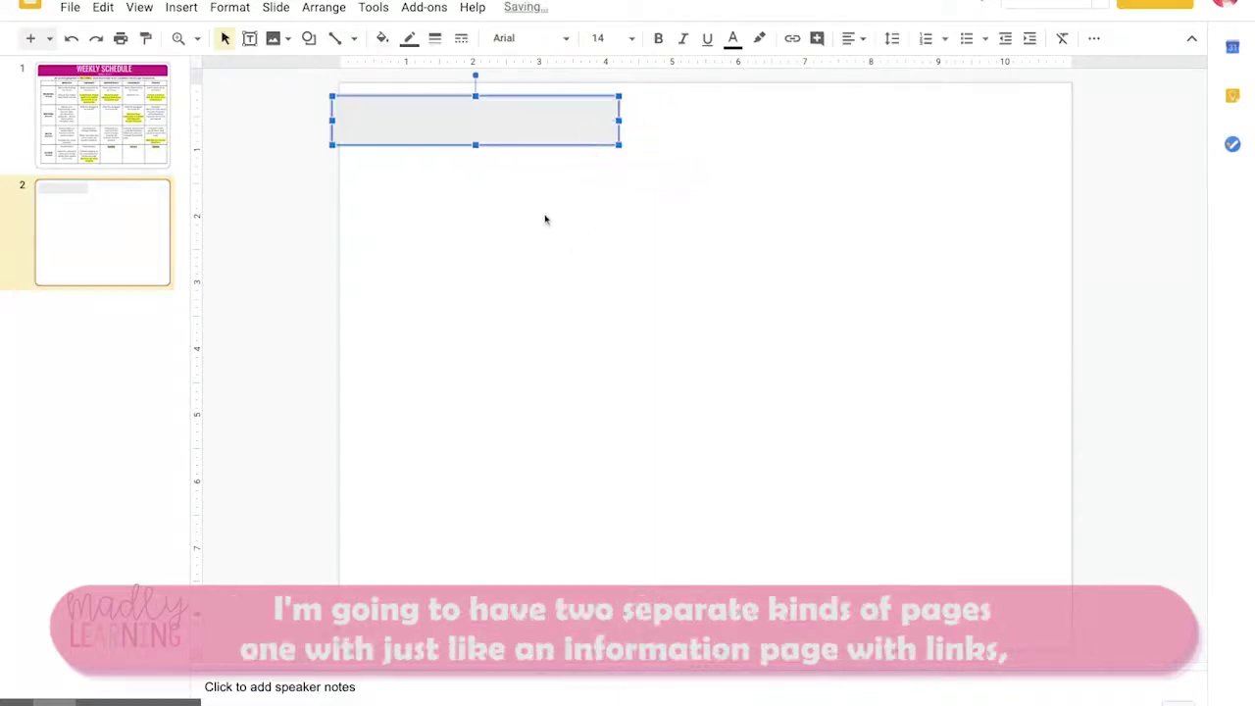
# Step: Duplicate the rectangle, place the copy beside the original and widen it to the slide's right edge
pyautogui.hotkey('ctrl', 'd')
pyautogui.moveTo(504, 133); pyautogui.dragTo(793, 121)
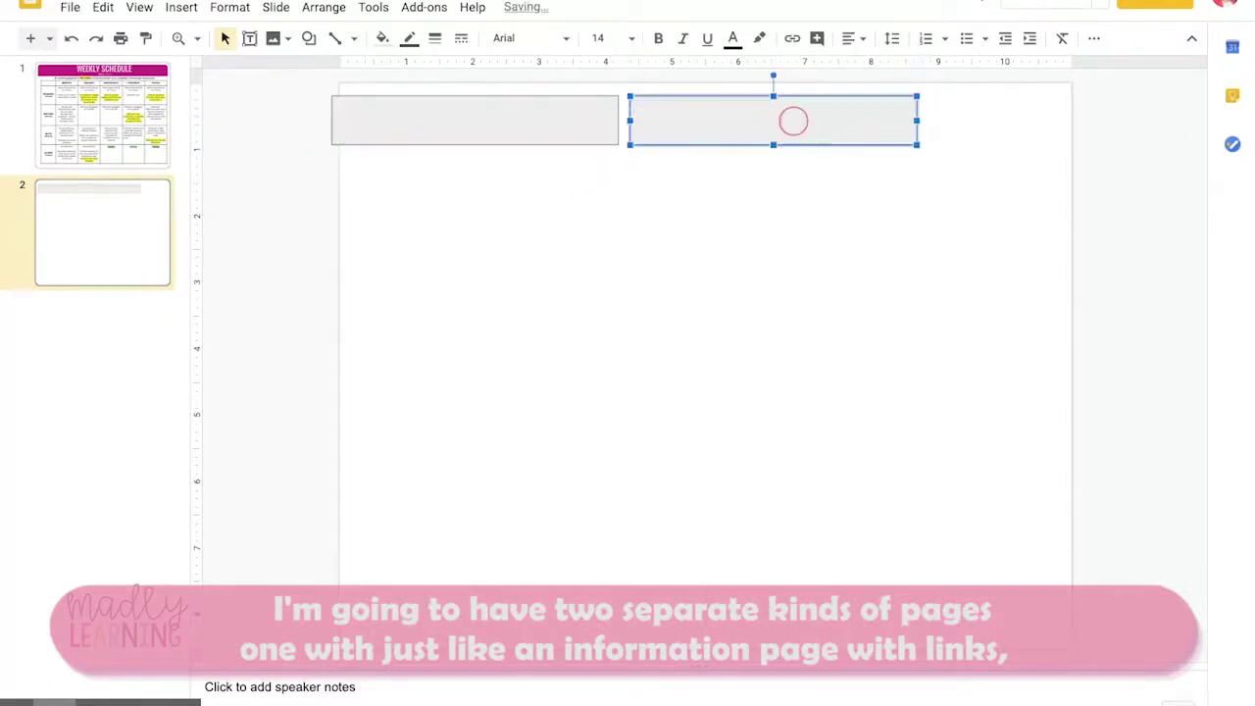
pyautogui.moveTo(918, 121); pyautogui.dragTo(1074, 115)
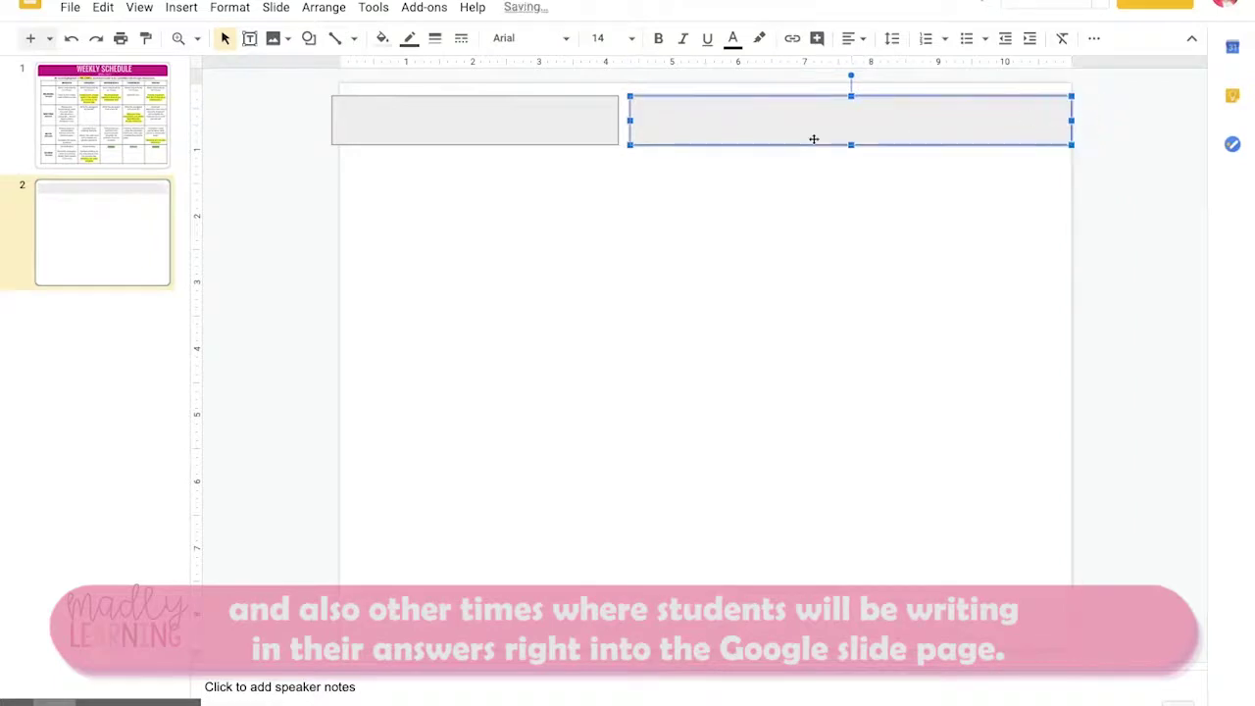
pyautogui.click(304, 174)
# Step: Place a text box inside the left rectangle and centre its text horizontally and vertically
pyautogui.click(250, 38)
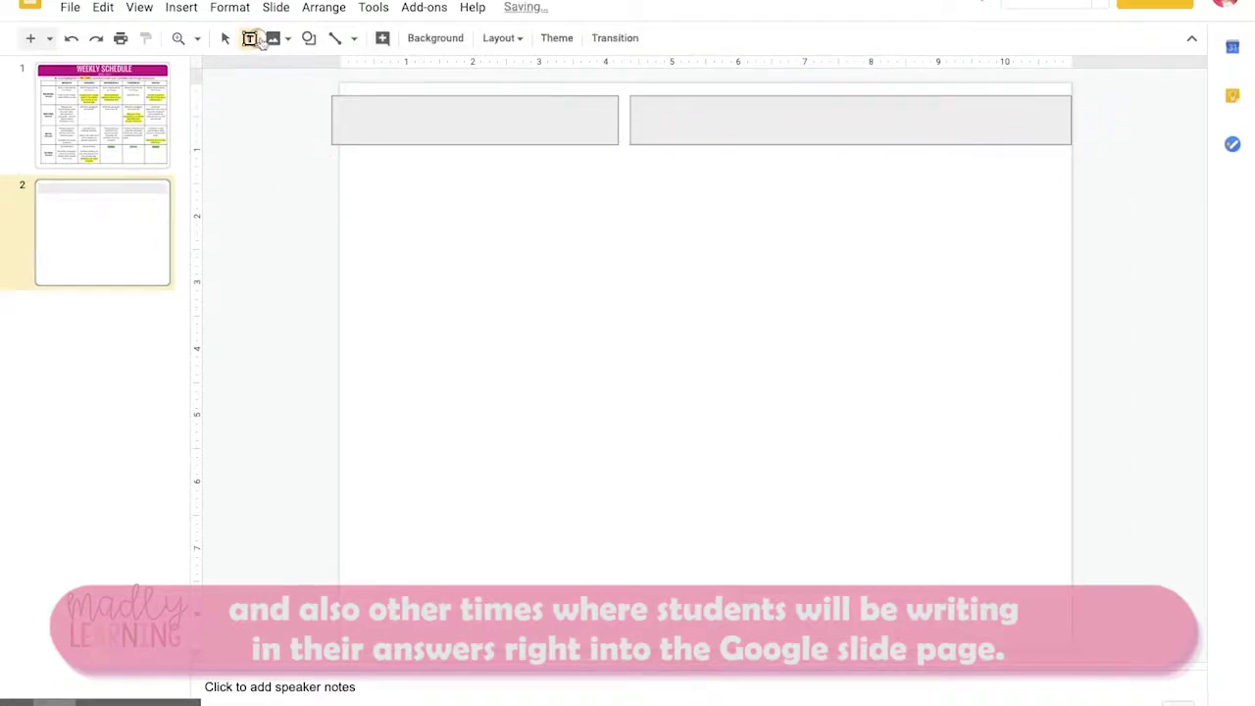
pyautogui.moveTo(342, 100); pyautogui.dragTo(604, 135)
pyautogui.click(851, 37)
pyautogui.click(879, 62)
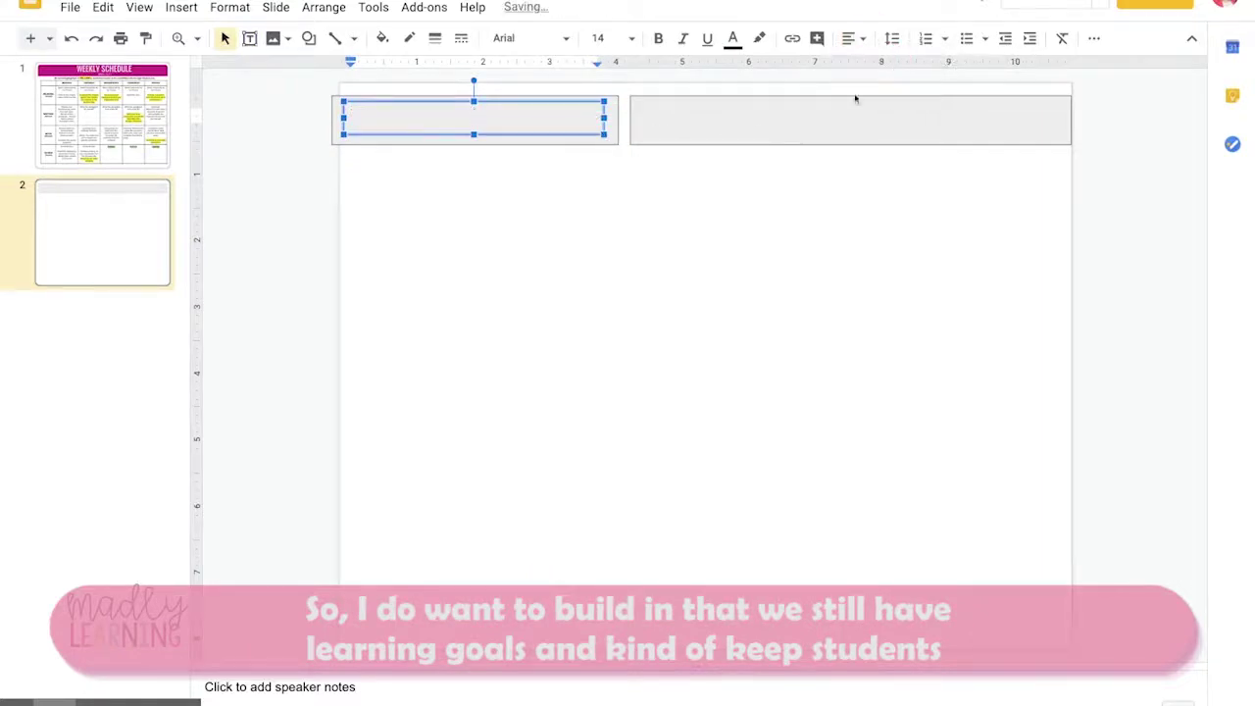
pyautogui.click(867, 43)
pyautogui.click(877, 94)
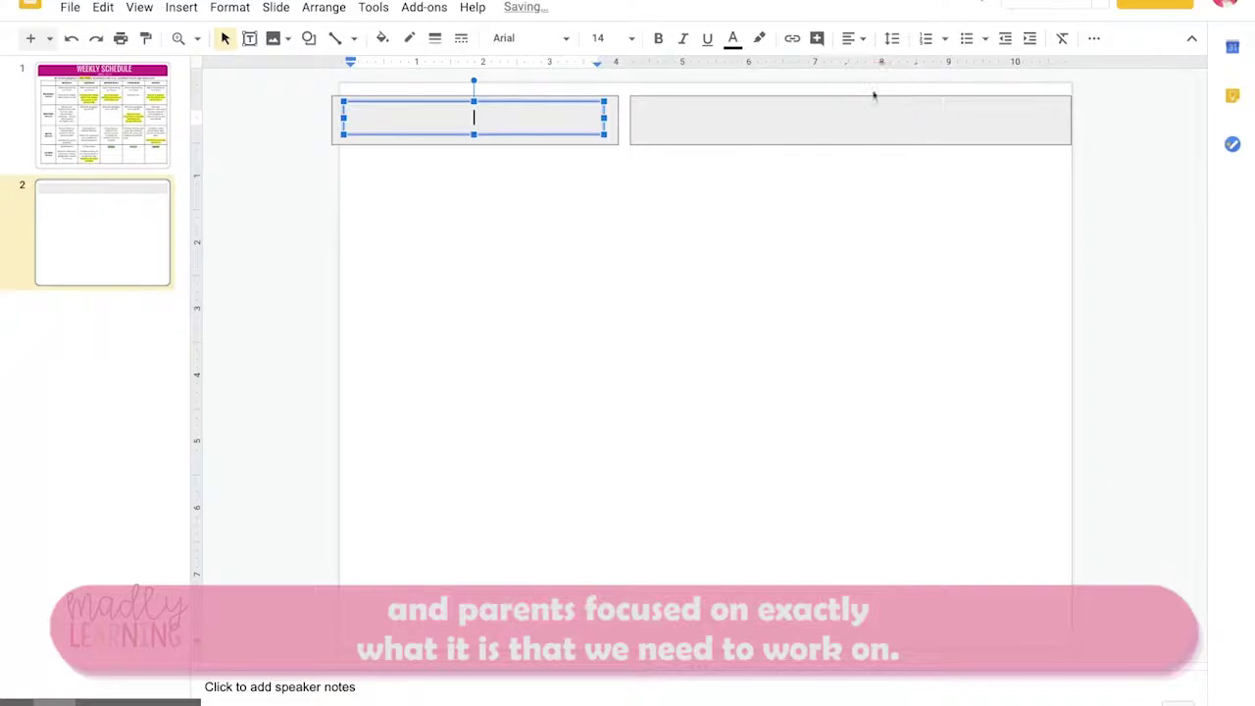
# Step: Set the text box's font size to 36 and enter the title READING
pyautogui.click(618, 39)
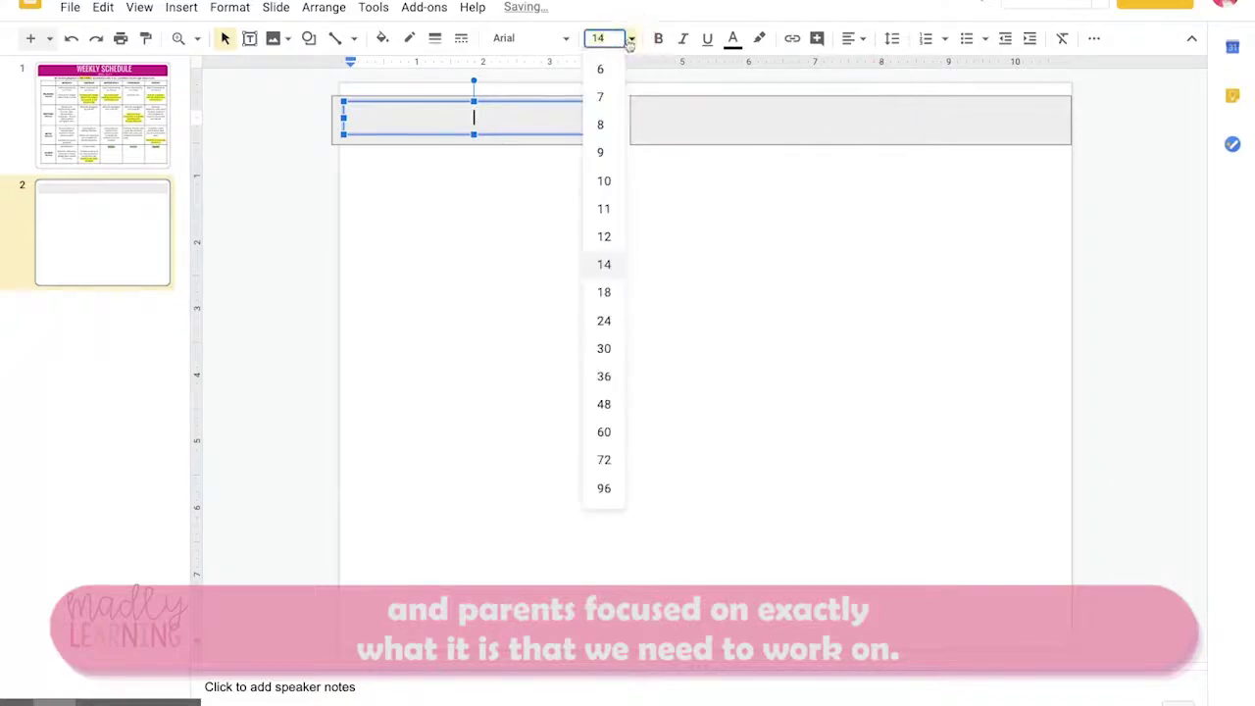
pyautogui.click(610, 410)
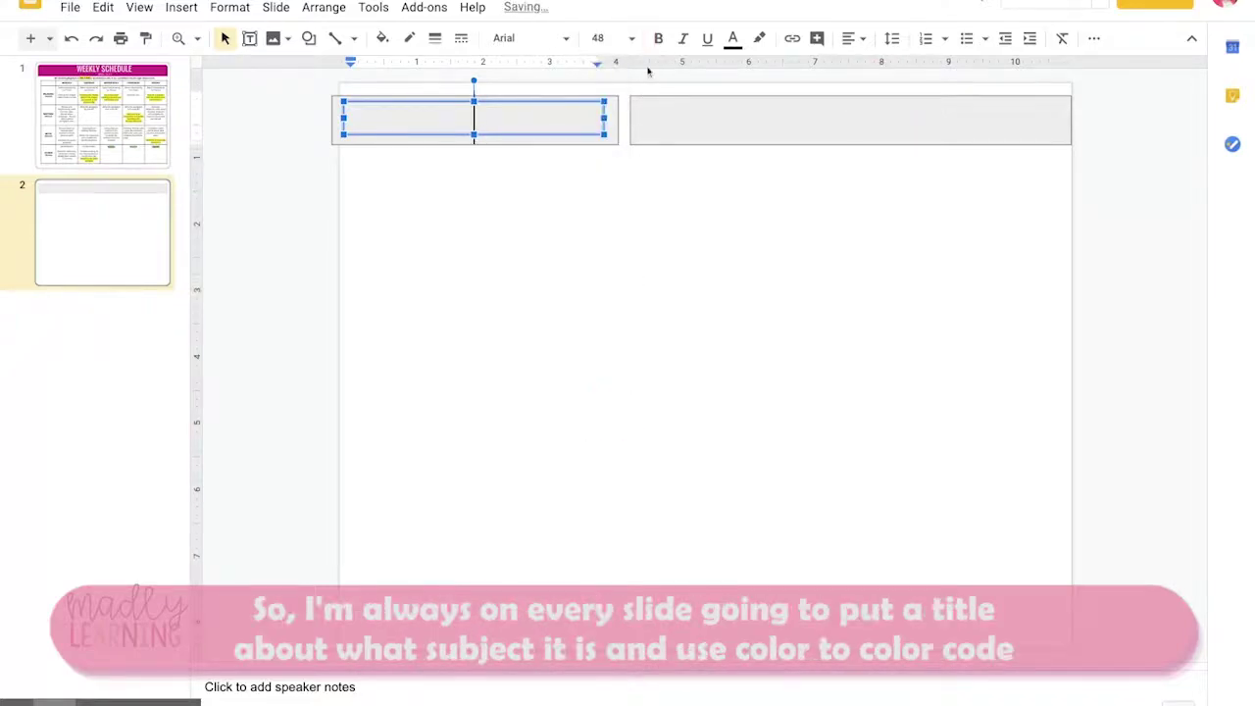
pyautogui.click(630, 38)
pyautogui.click(603, 375)
pyautogui.write('readin')
pyautogui.press('BackSpace')
pyautogui.press('BackSpace')
pyautogui.press('BackSpace')
pyautogui.press('BackSpace')
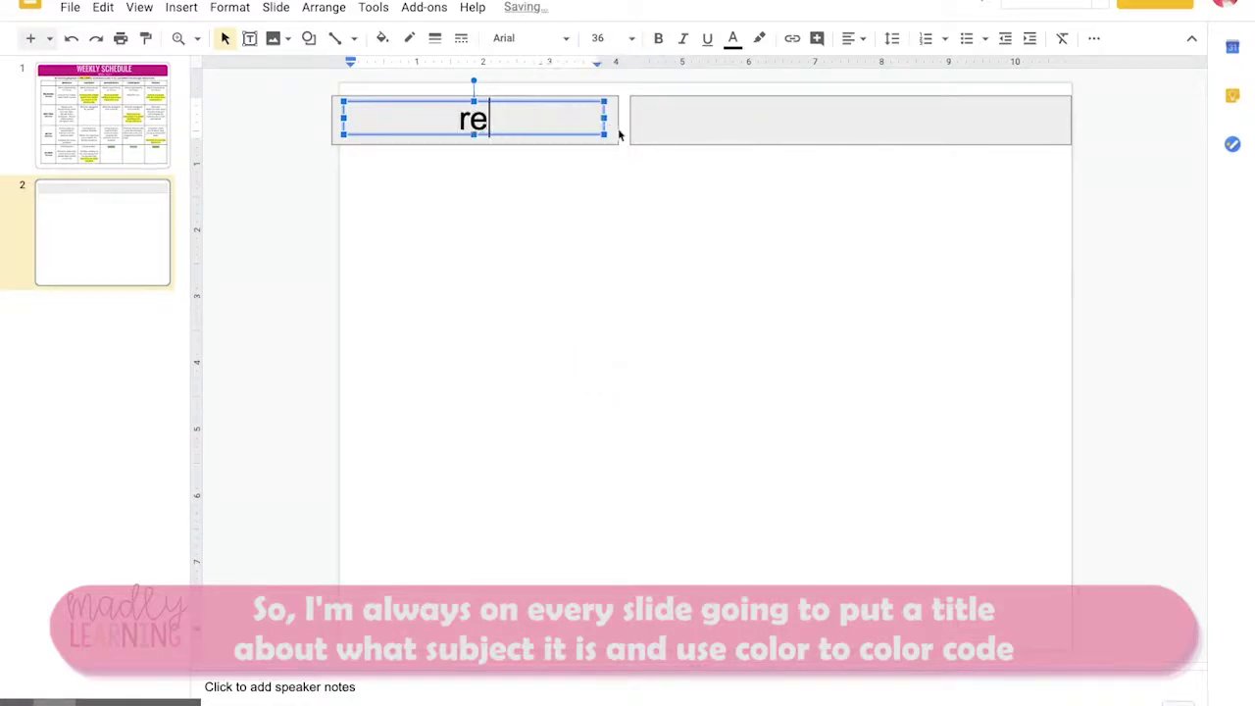
pyautogui.press('BackSpace')
pyautogui.press('BackSpace')
pyautogui.write('READING')
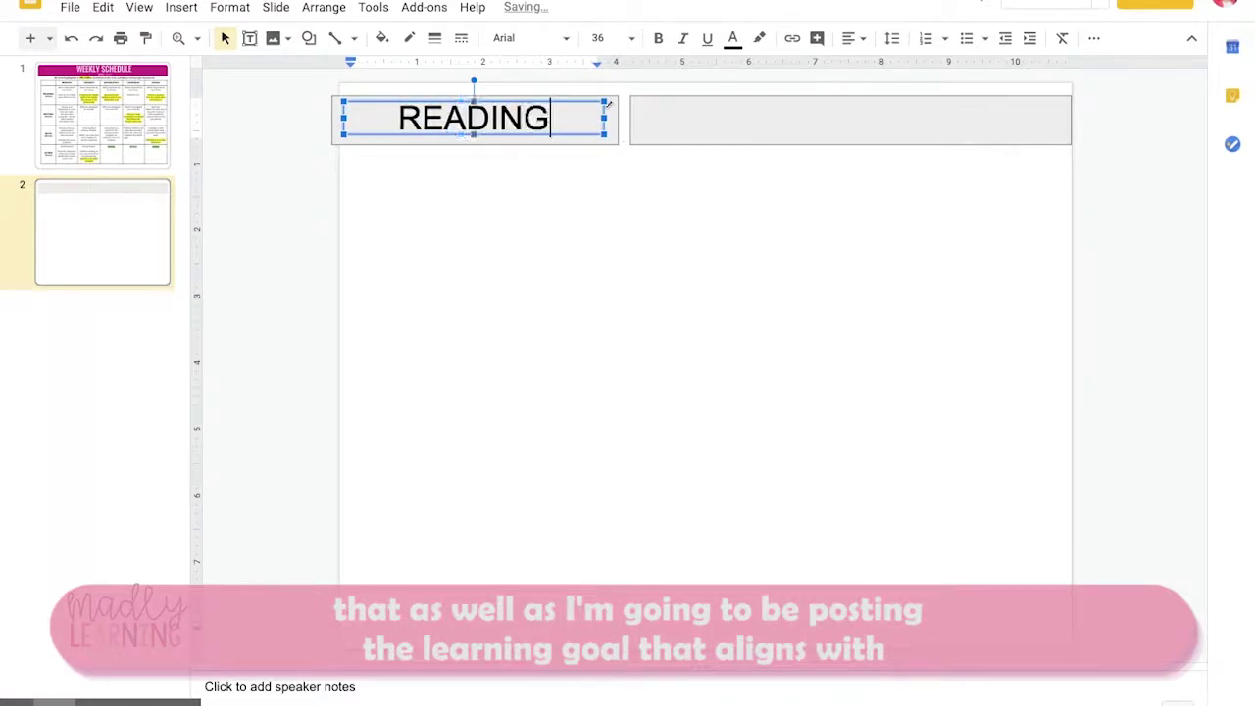
# Step: Place a text box inside the right rectangle and set its font to Century Gothic
pyautogui.click(715, 112)
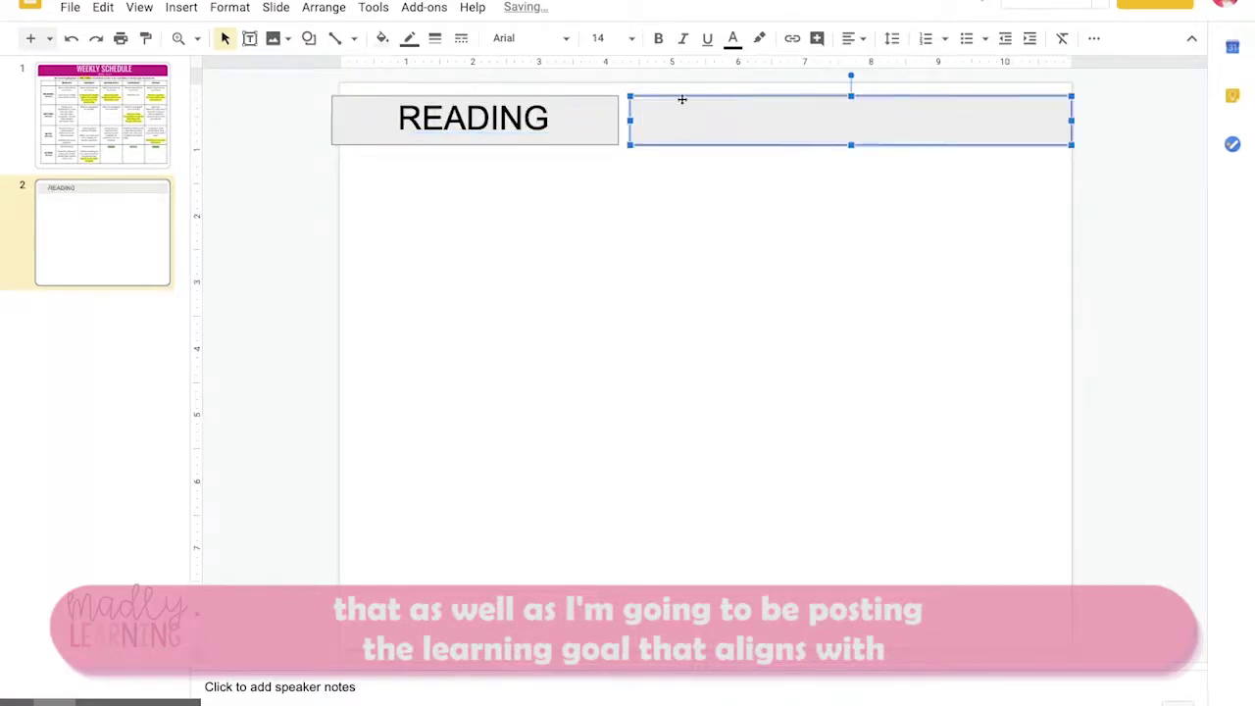
pyautogui.click(250, 38)
pyautogui.moveTo(634, 102); pyautogui.dragTo(1059, 134)
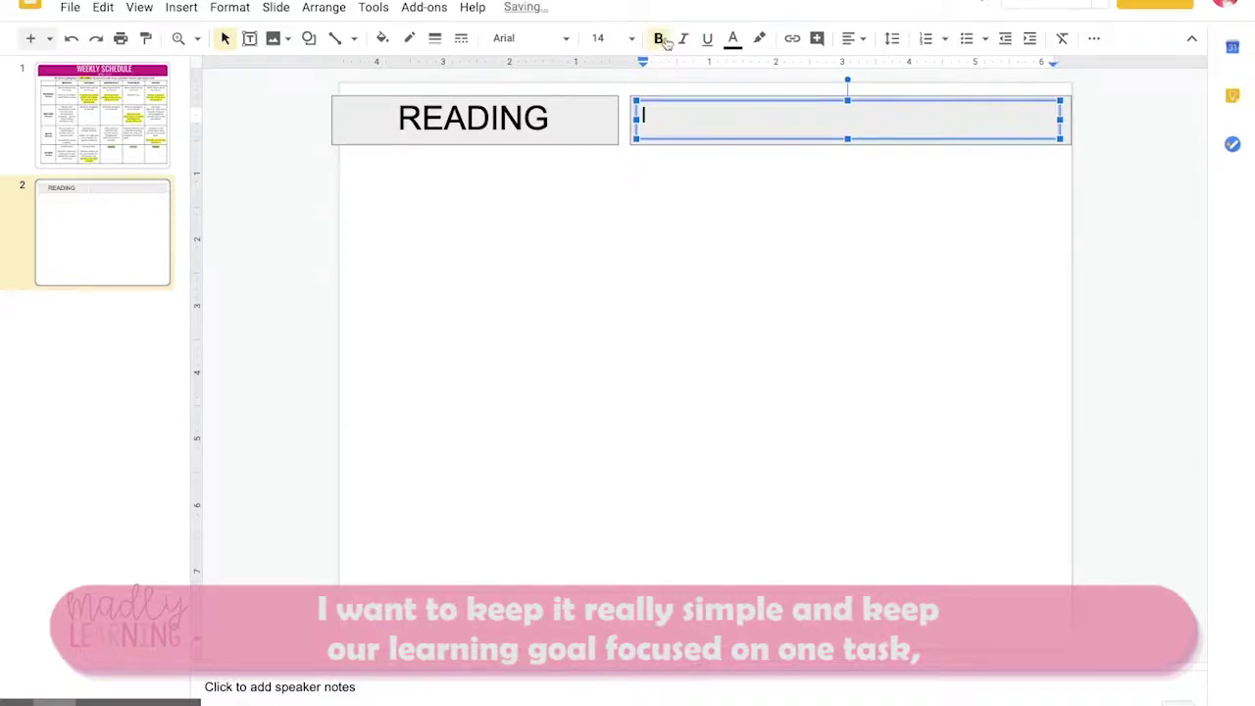
pyautogui.click(567, 40)
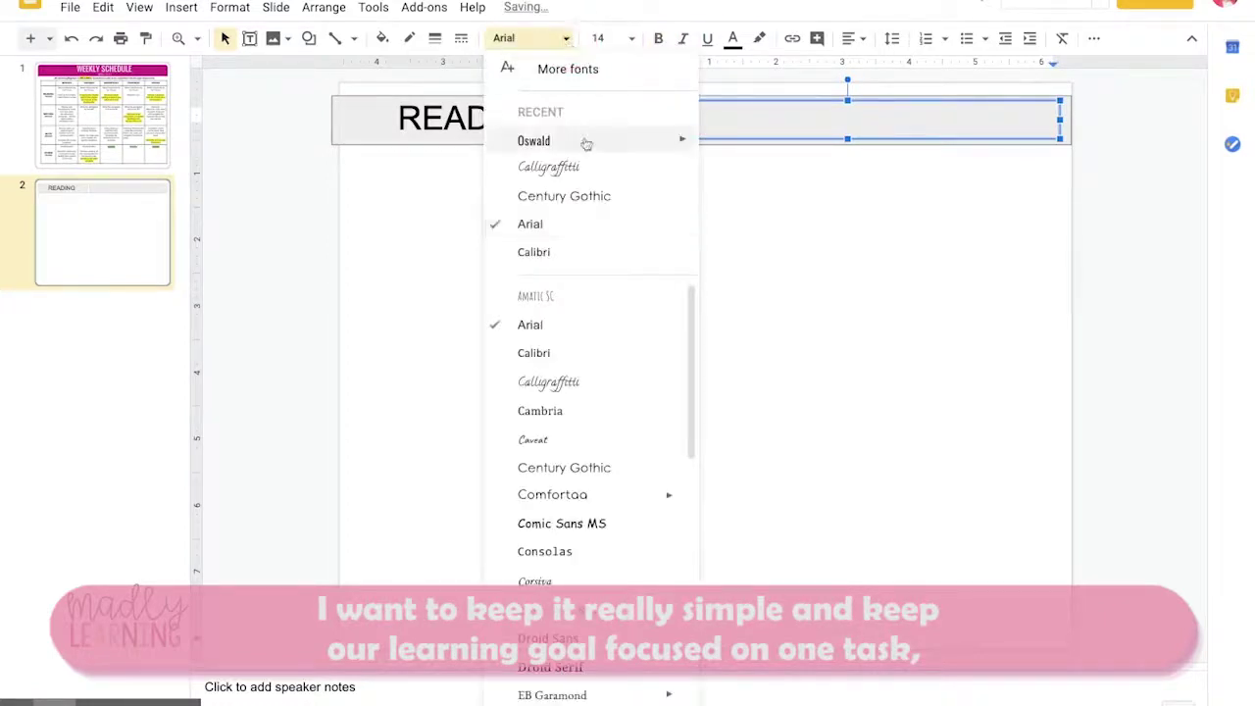
pyautogui.click(530, 196)
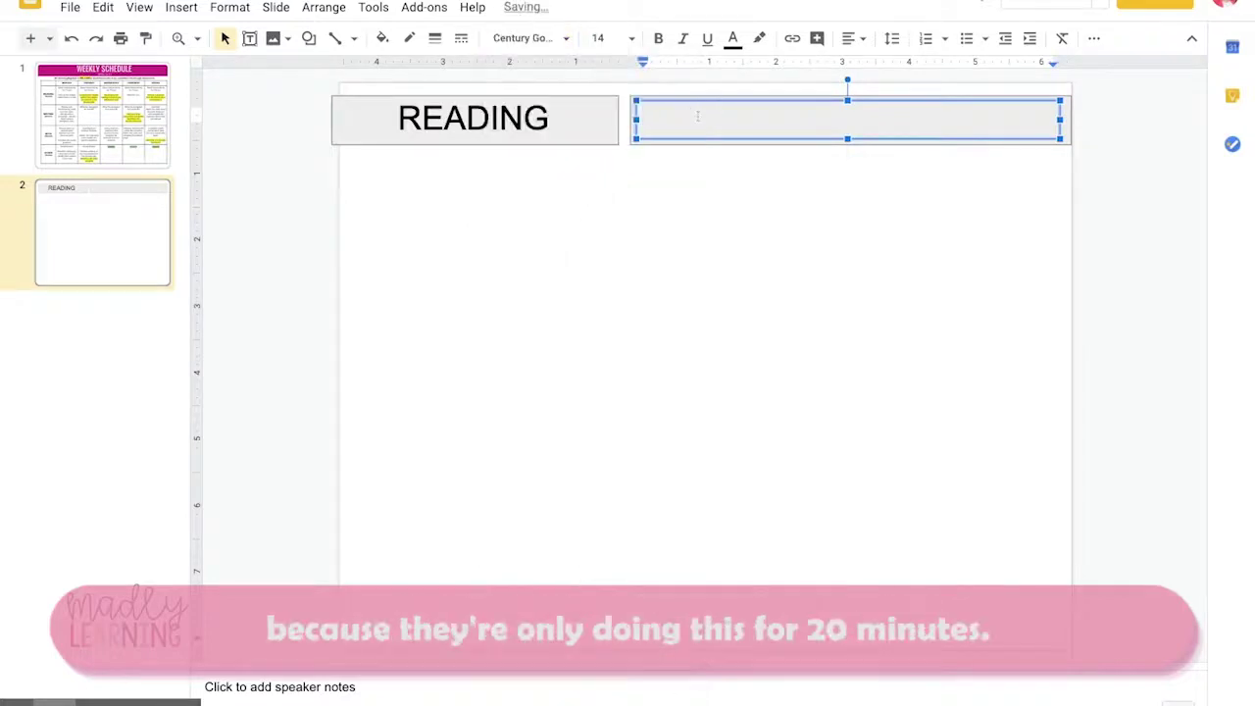
# Step: Enter the learning goal "We are learning to explain how we have used comprehension strategies when we read." in the right text box
pyautogui.write('we')
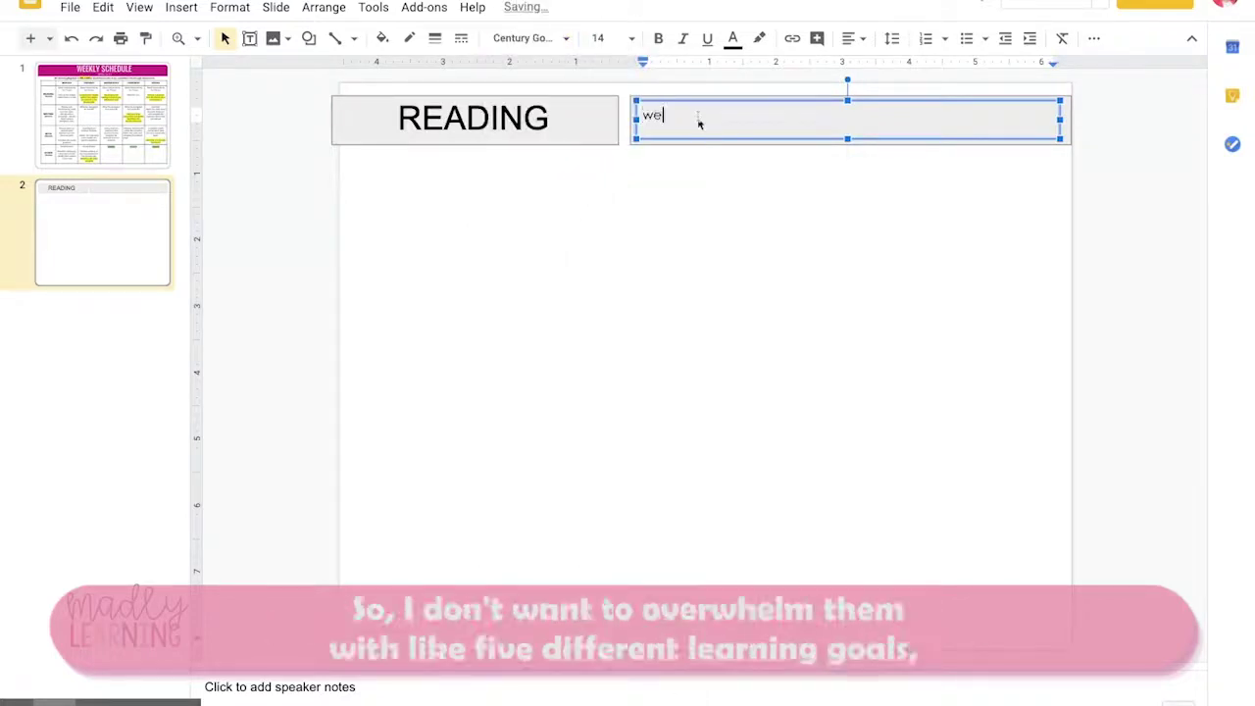
pyautogui.press('BackSpace')
pyautogui.press('BackSpace')
pyautogui.write('We are learning to')
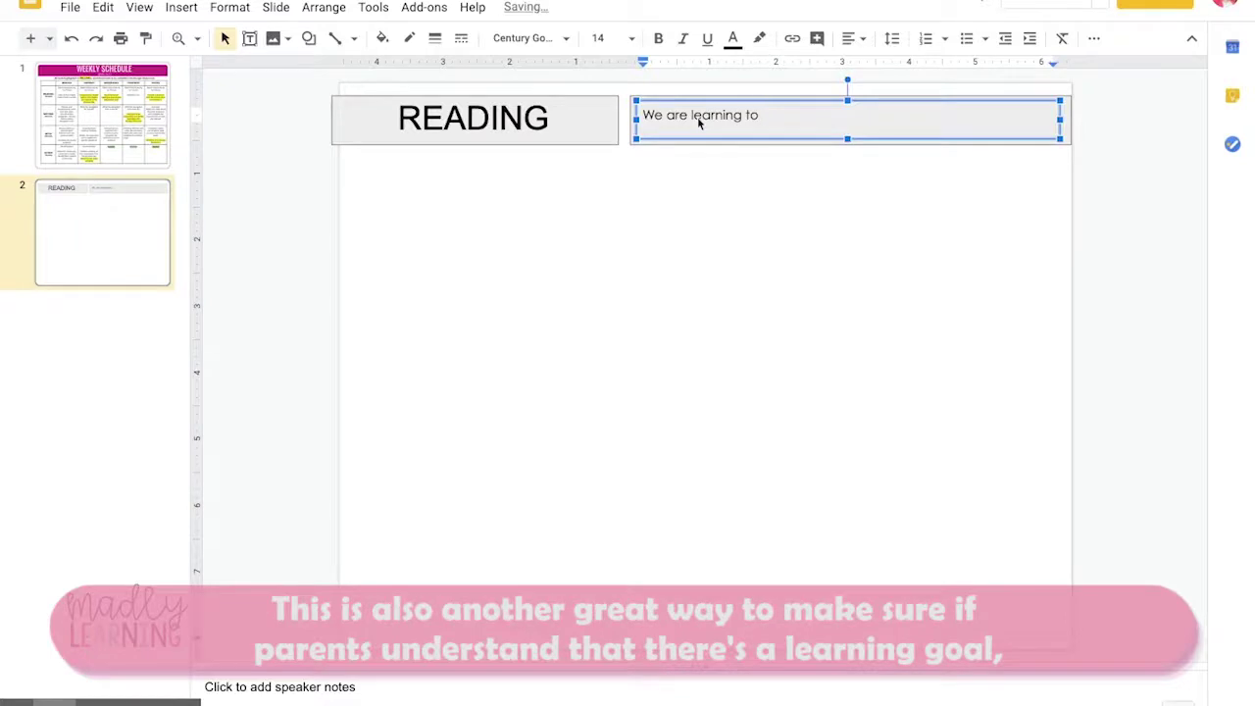
pyautogui.write('explain ho')
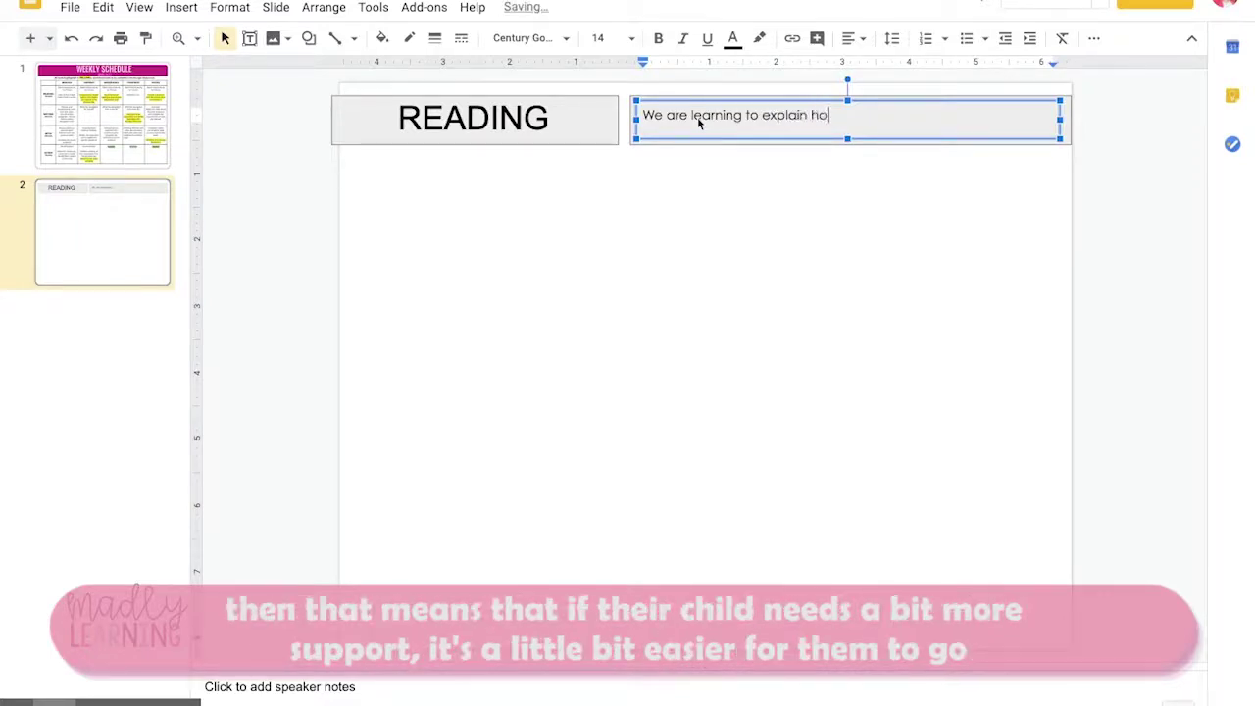
pyautogui.write('w we have used comprehension strategies')
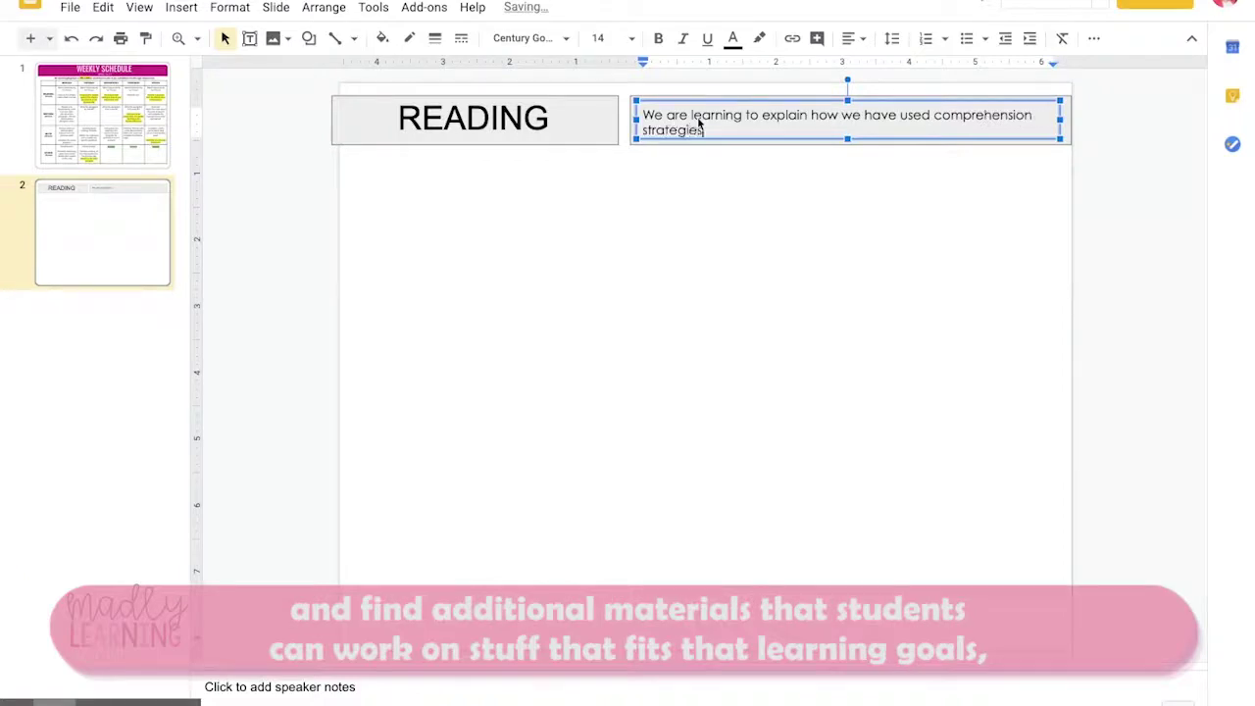
pyautogui.write(' when we read.')
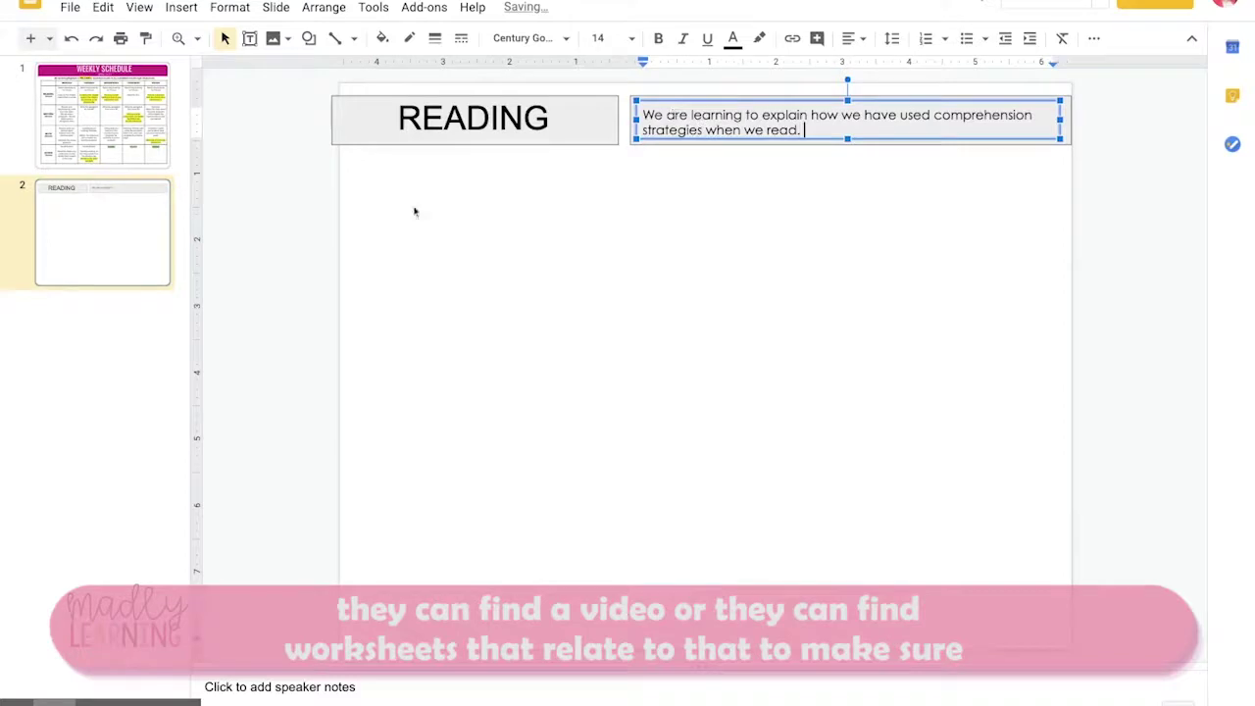
# Step: Fill the rectangle behind the READING title with light pink and compare it with the weekly schedule slide
pyautogui.click(287, 197)
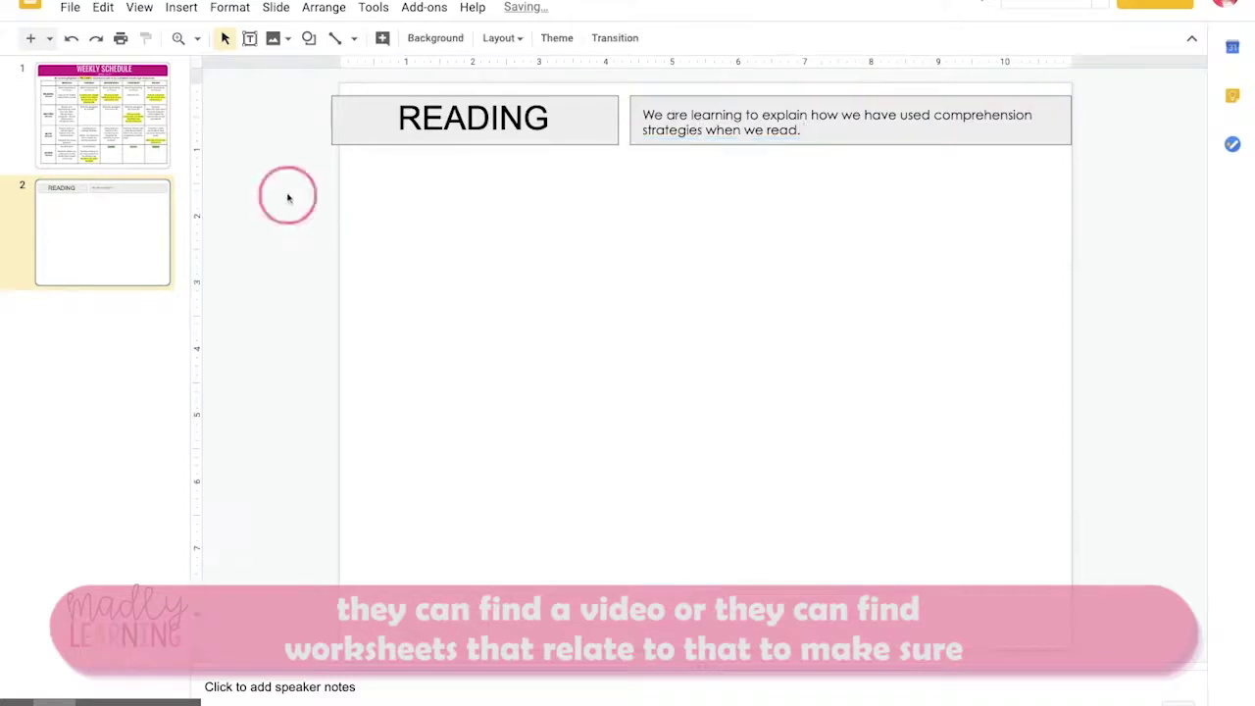
pyautogui.click(367, 143)
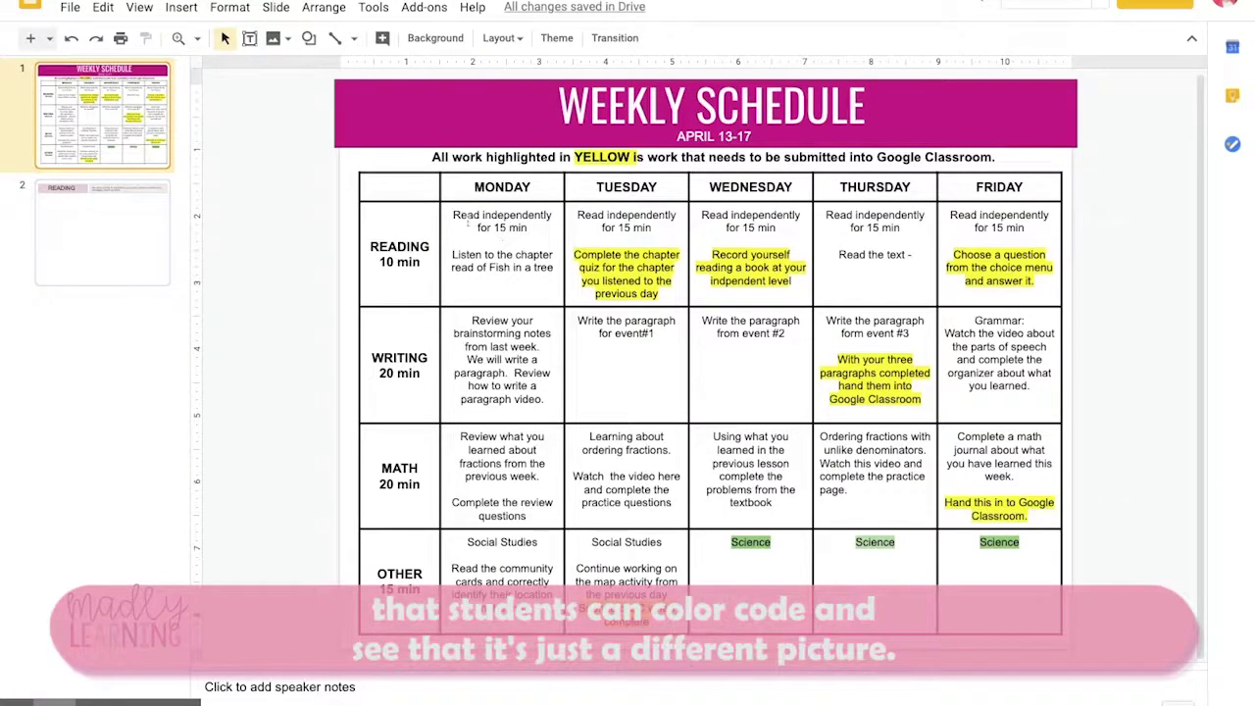
pyautogui.click(110, 243)
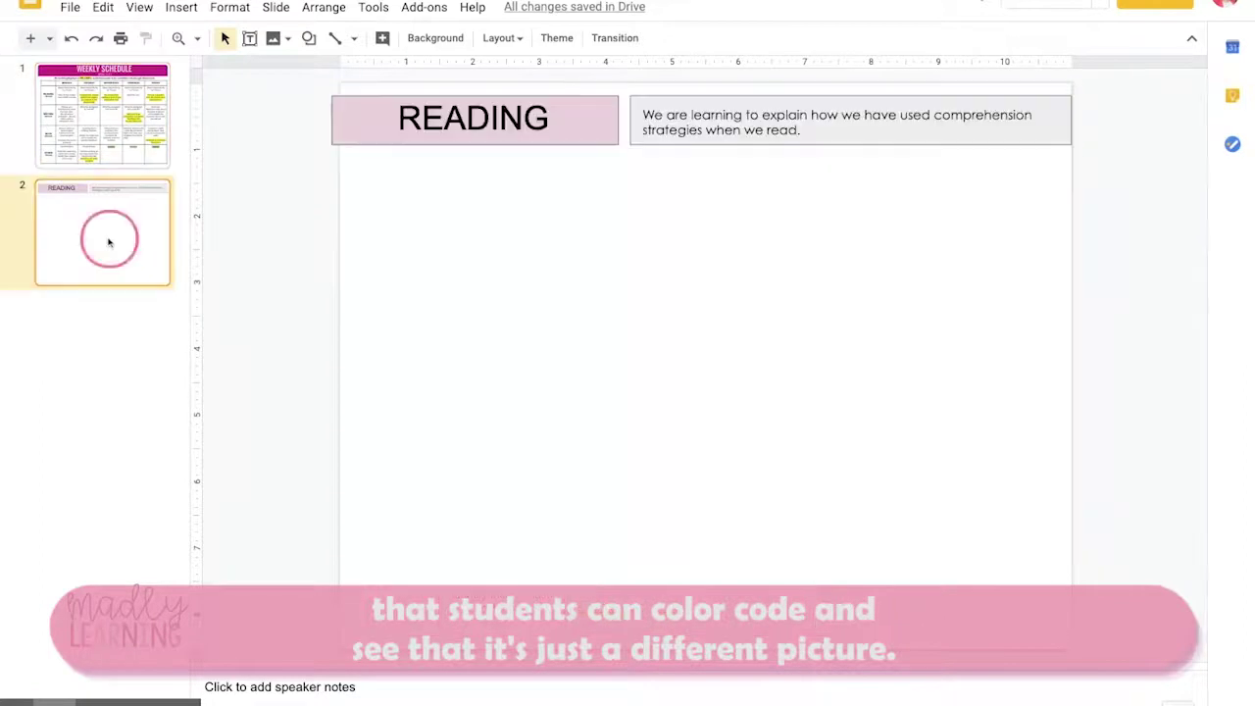
# Step: Draw a rectangular callout below the READING title, fill it with white and thicken its outline
pyautogui.click(308, 39)
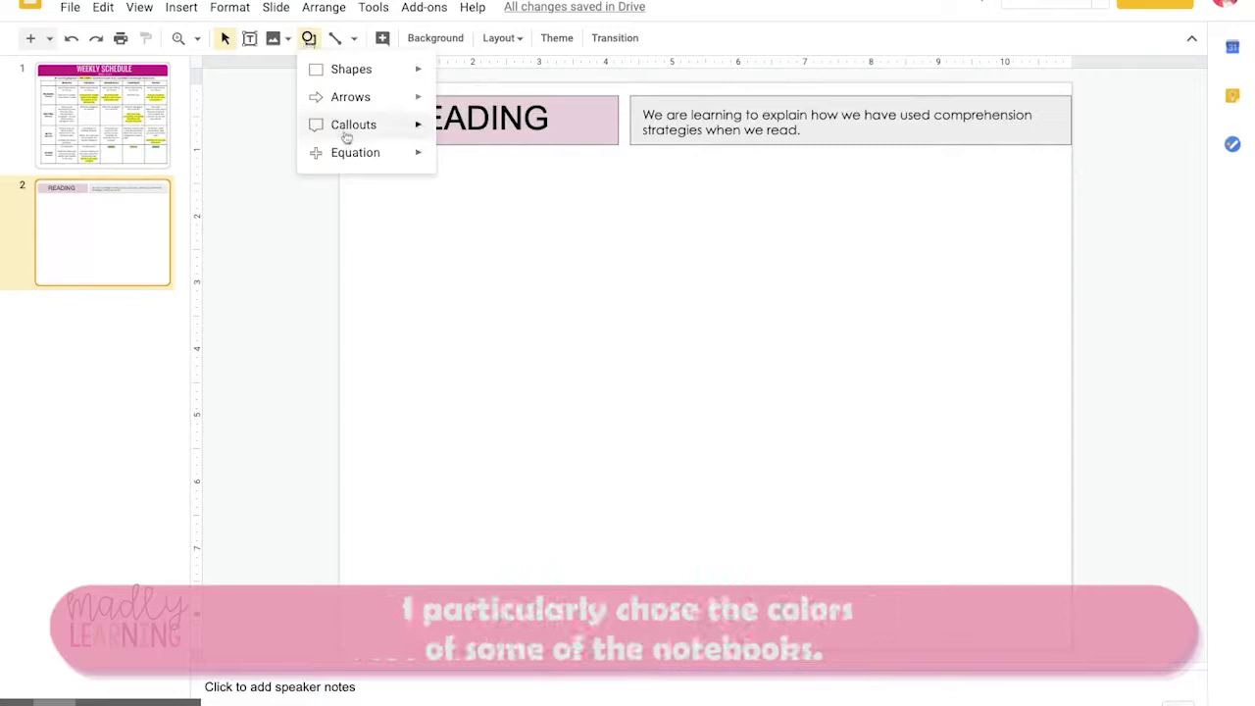
pyautogui.moveTo(346, 137)
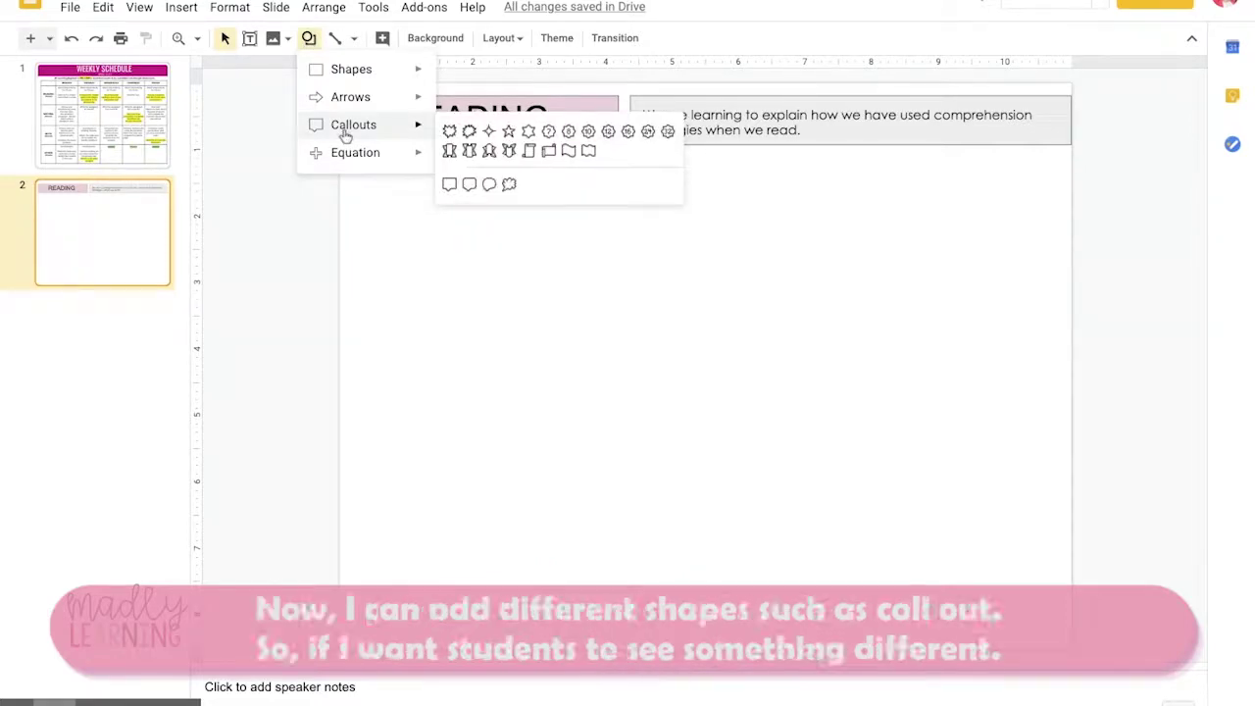
pyautogui.click(450, 186)
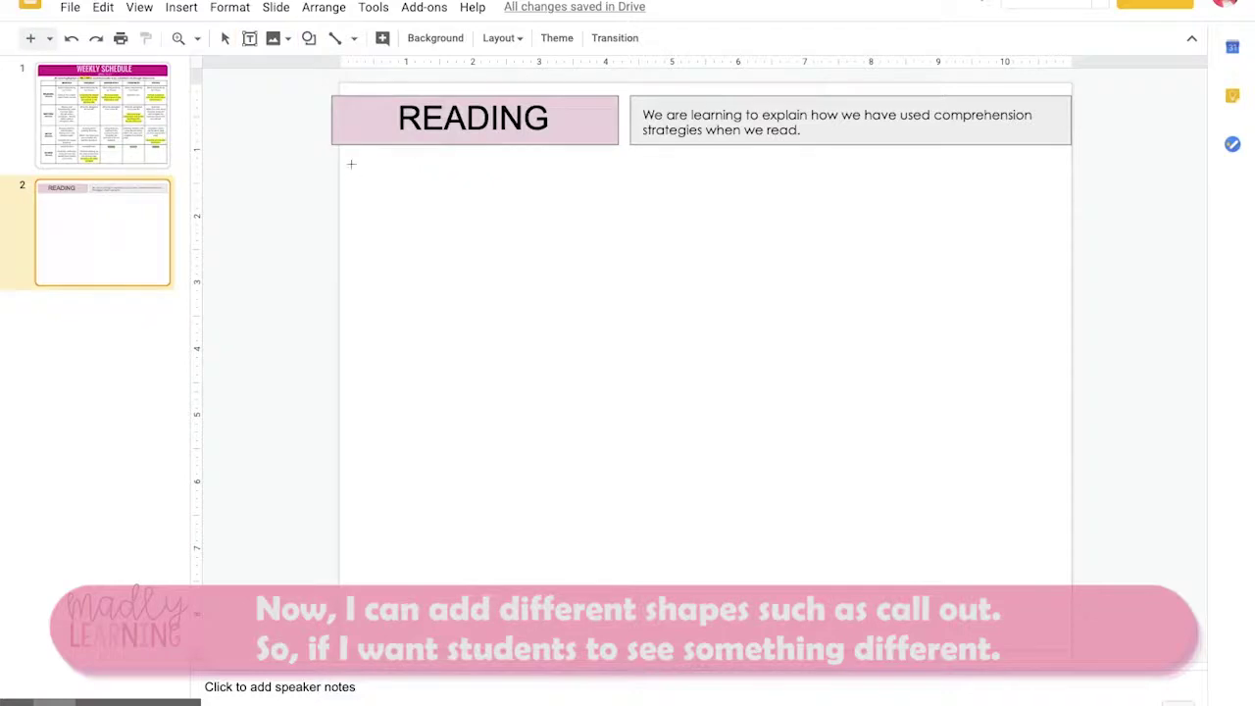
pyautogui.moveTo(354, 157); pyautogui.dragTo(555, 262)
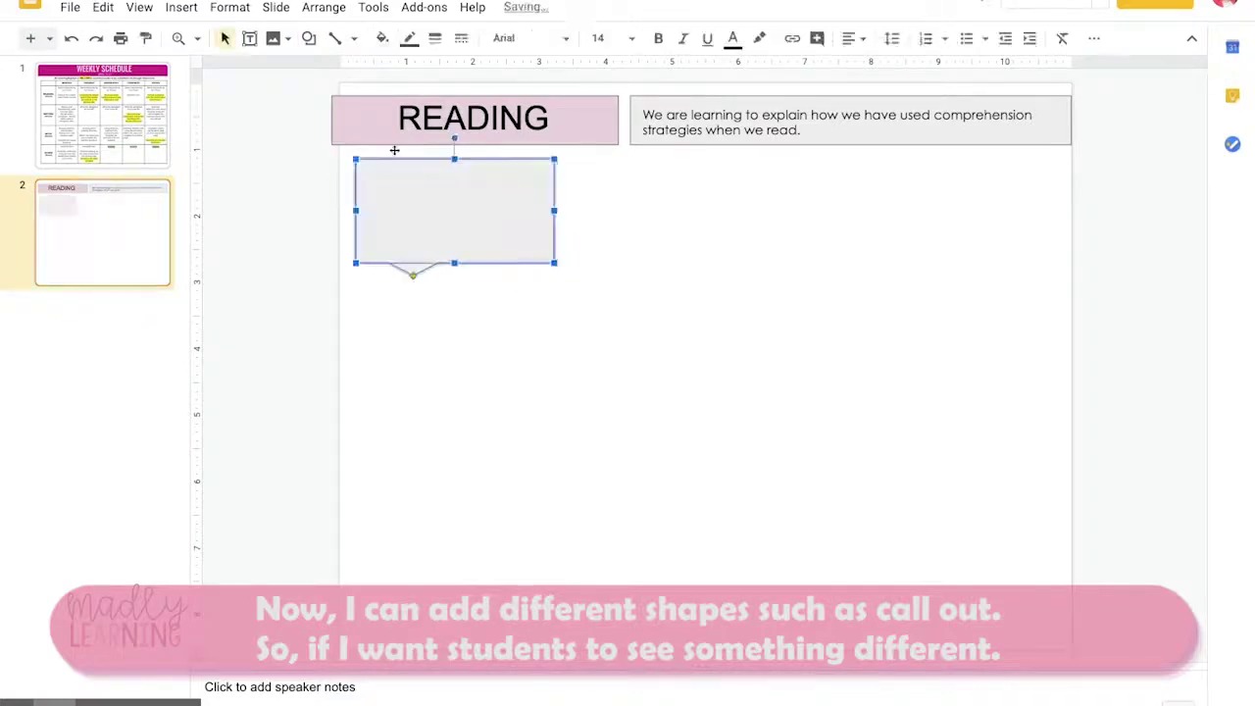
pyautogui.click(383, 38)
pyautogui.click(425, 104)
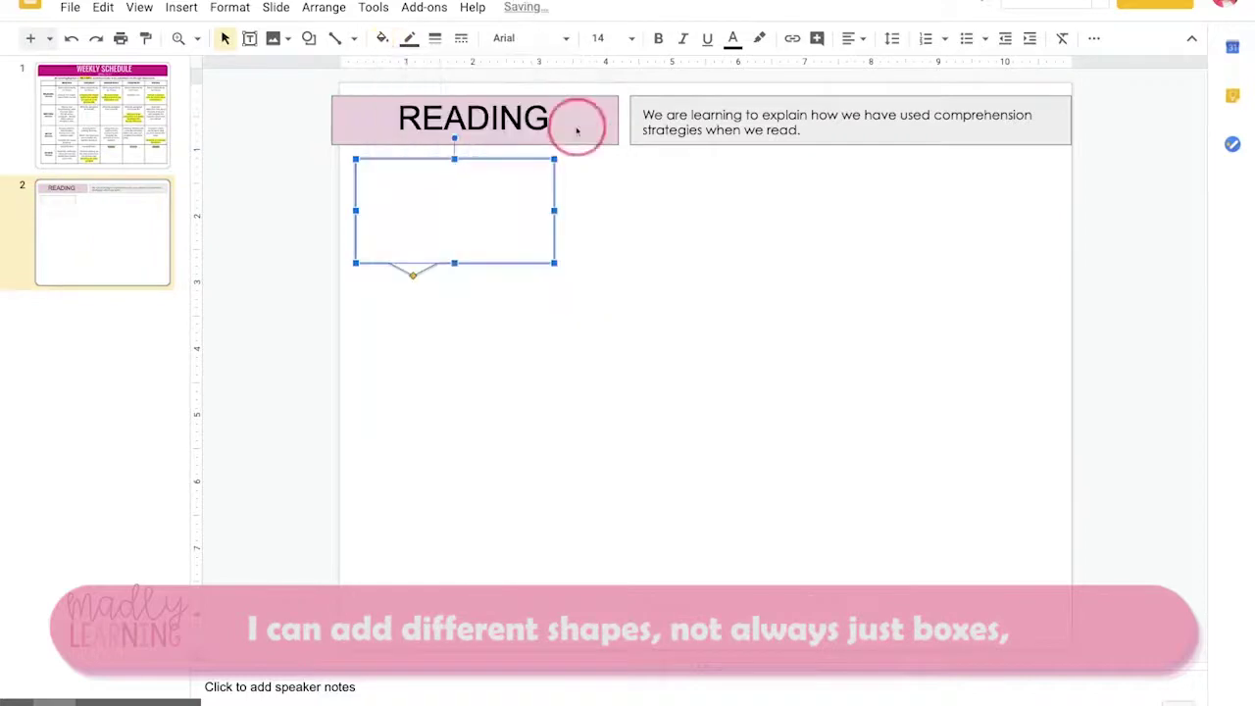
pyautogui.click(434, 39)
pyautogui.click(451, 153)
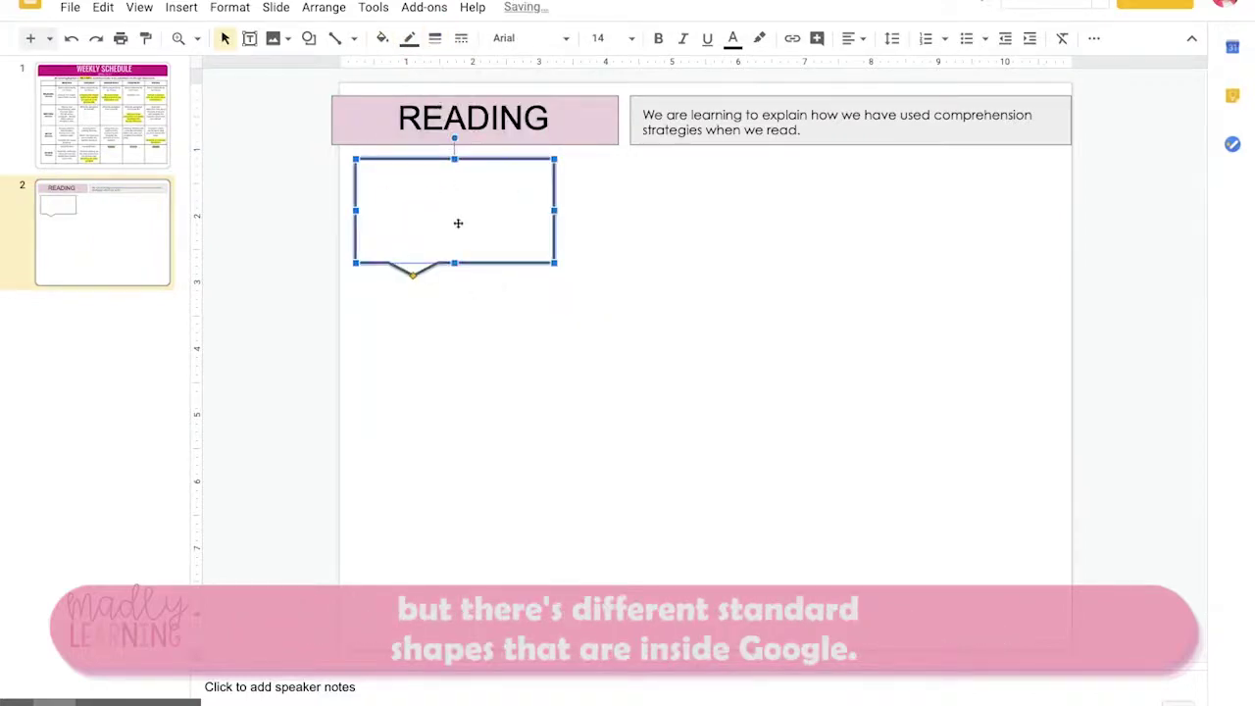
# Step: Add centred text inside the callout reading "Listen to the Fish In A Tree chapter"
pyautogui.click(247, 204)
pyautogui.click(251, 41)
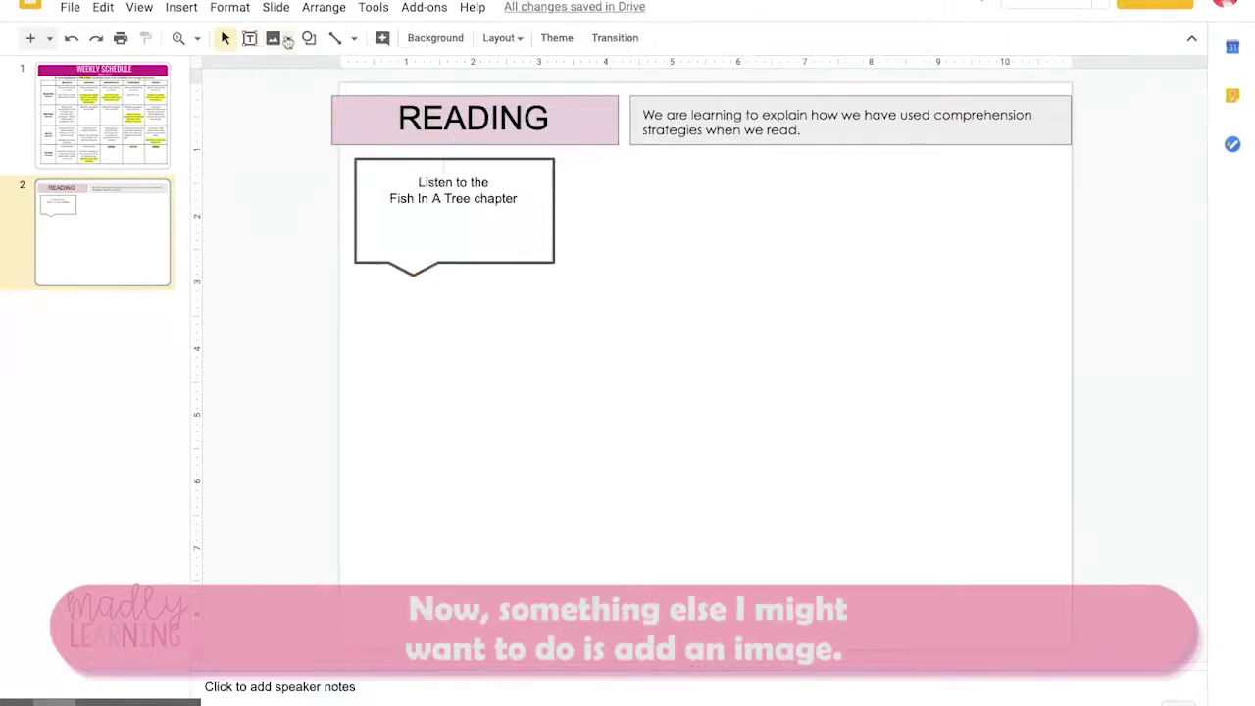
# Step: Search the web for images of "listening icon" from within the presentation
pyautogui.click(288, 40)
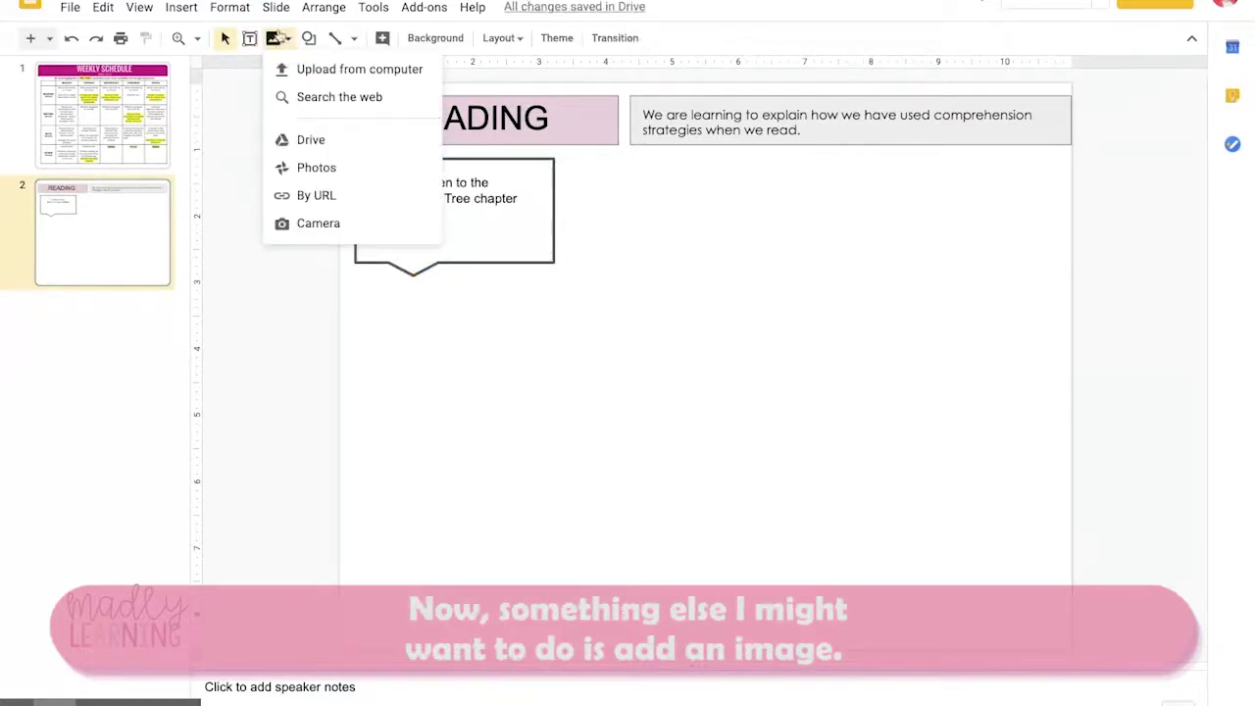
pyautogui.click(335, 98)
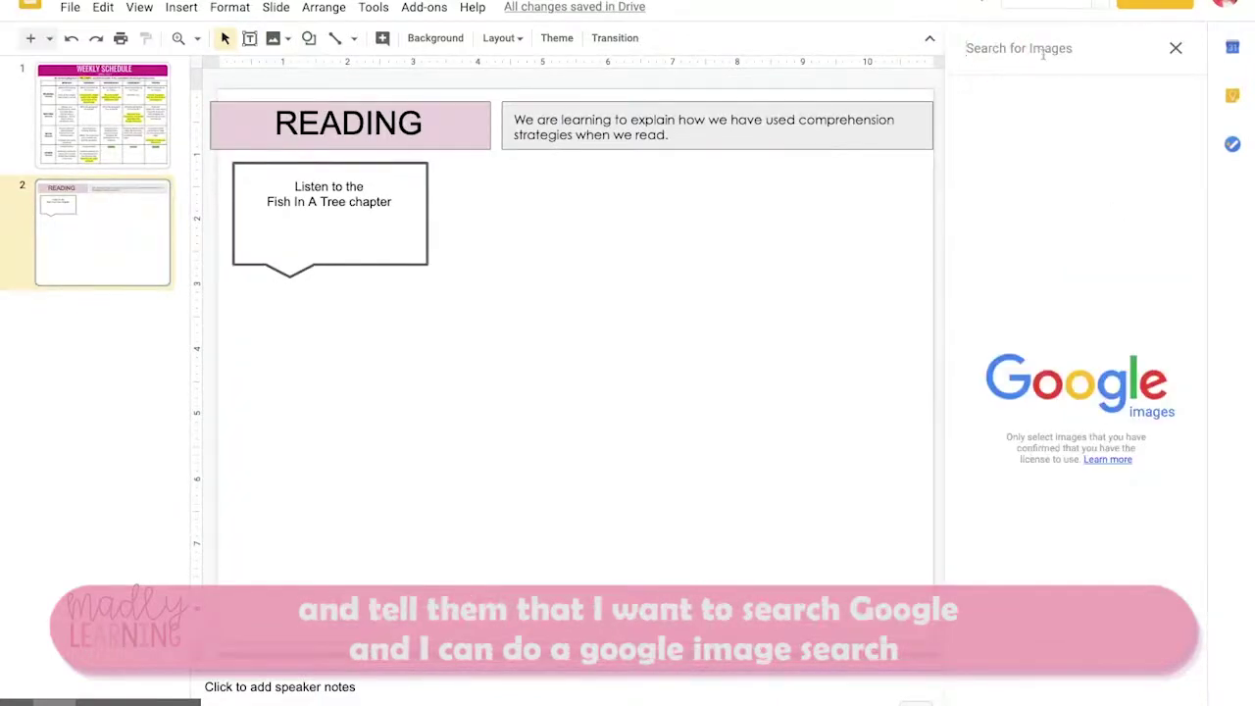
pyautogui.write('listening')
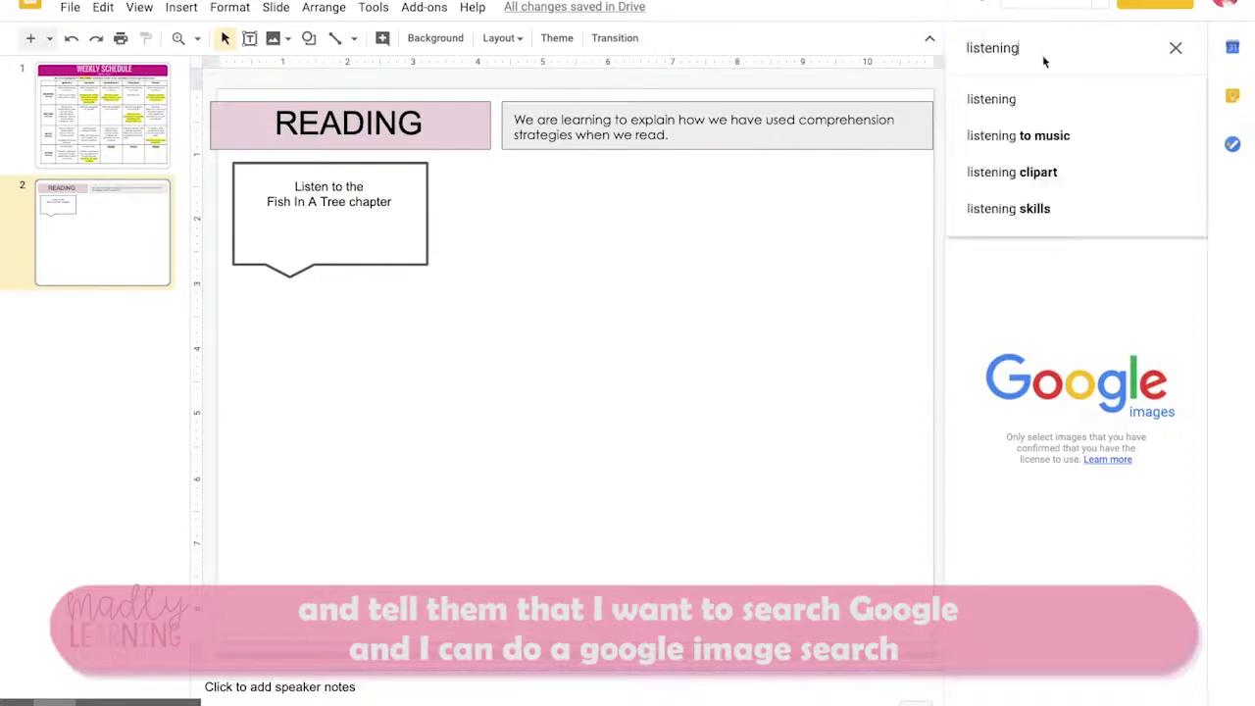
pyautogui.write(' ico')
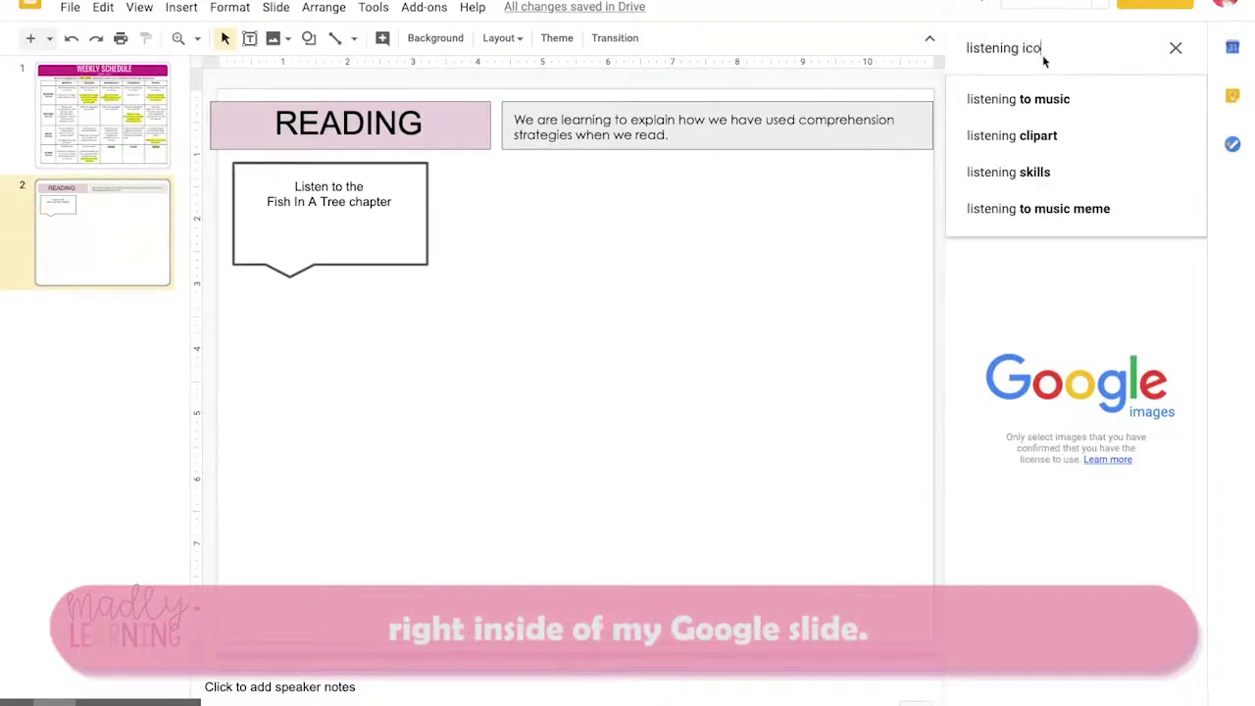
pyautogui.write('n')
pyautogui.press('Return')
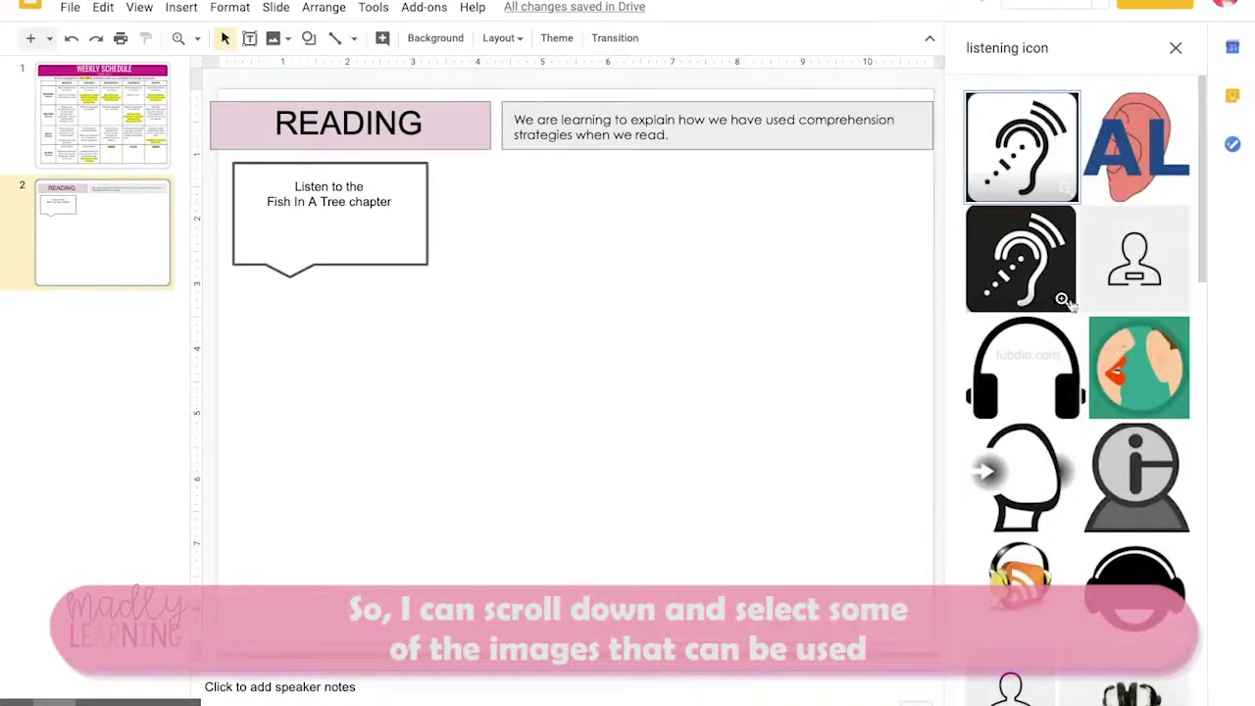
# Step: Insert the solid dark headphones image from the search results into the Reading slide
pyautogui.scroll(-6, 1067, 296)
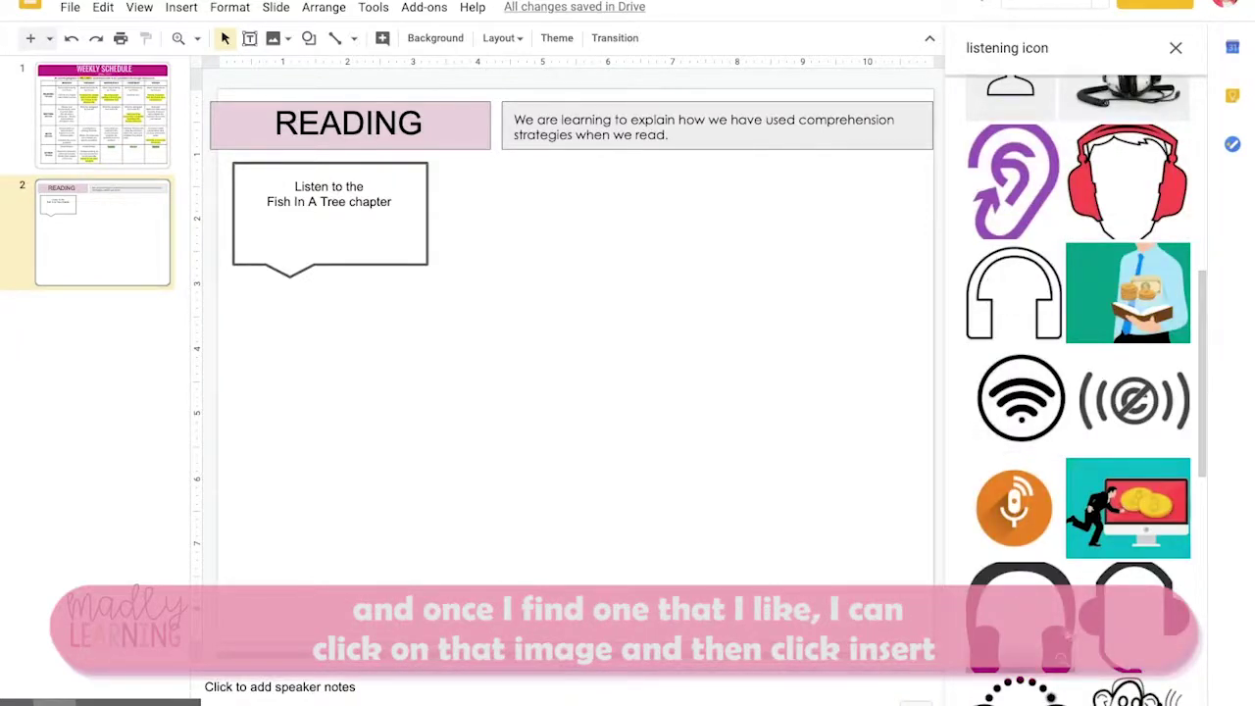
pyautogui.click(1063, 631)
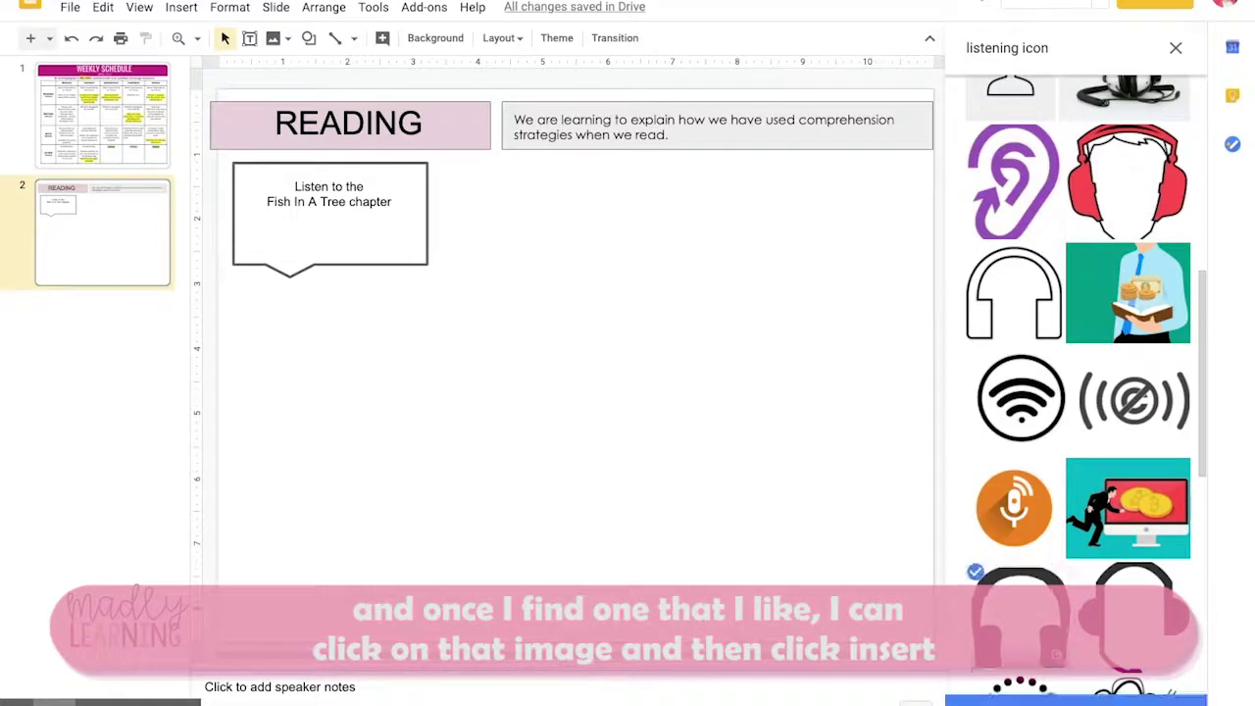
pyautogui.click(1076, 699)
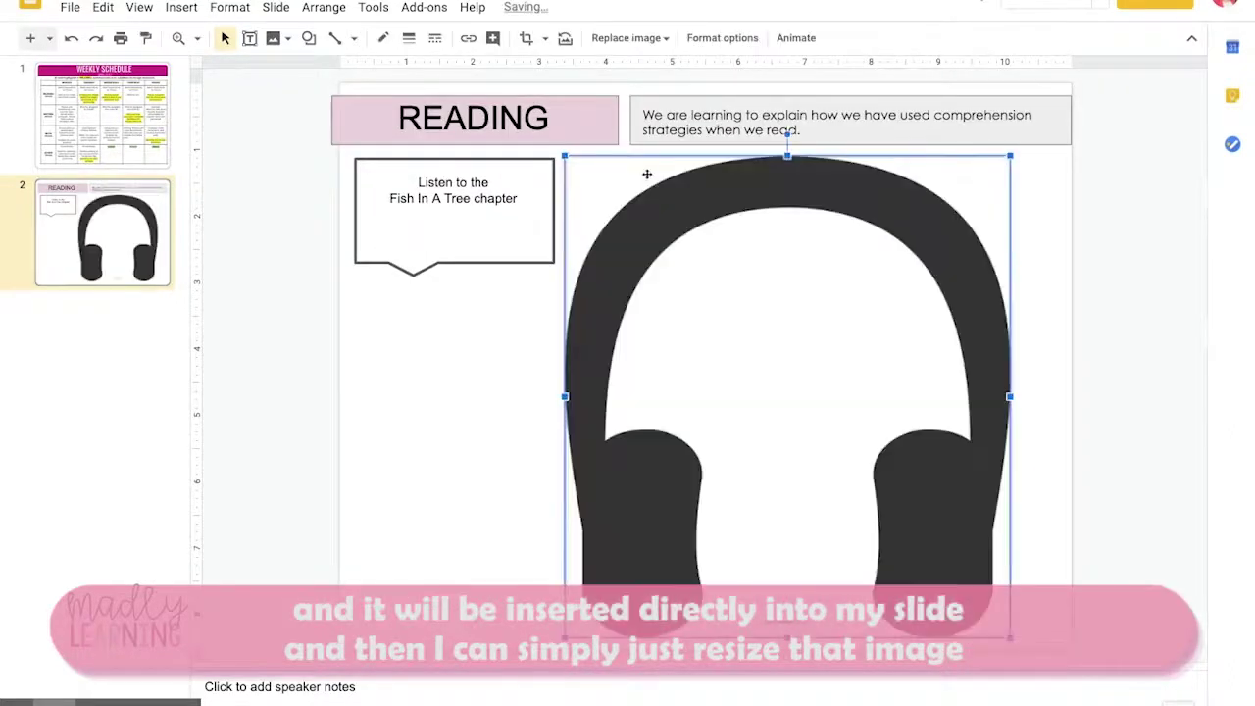
# Step: Shrink the headphones image to a small icon and centre it below the text in the callout
pyautogui.moveTo(1010, 638); pyautogui.dragTo(483, 242)
pyautogui.moveTo(488, 189); pyautogui.dragTo(463, 237)
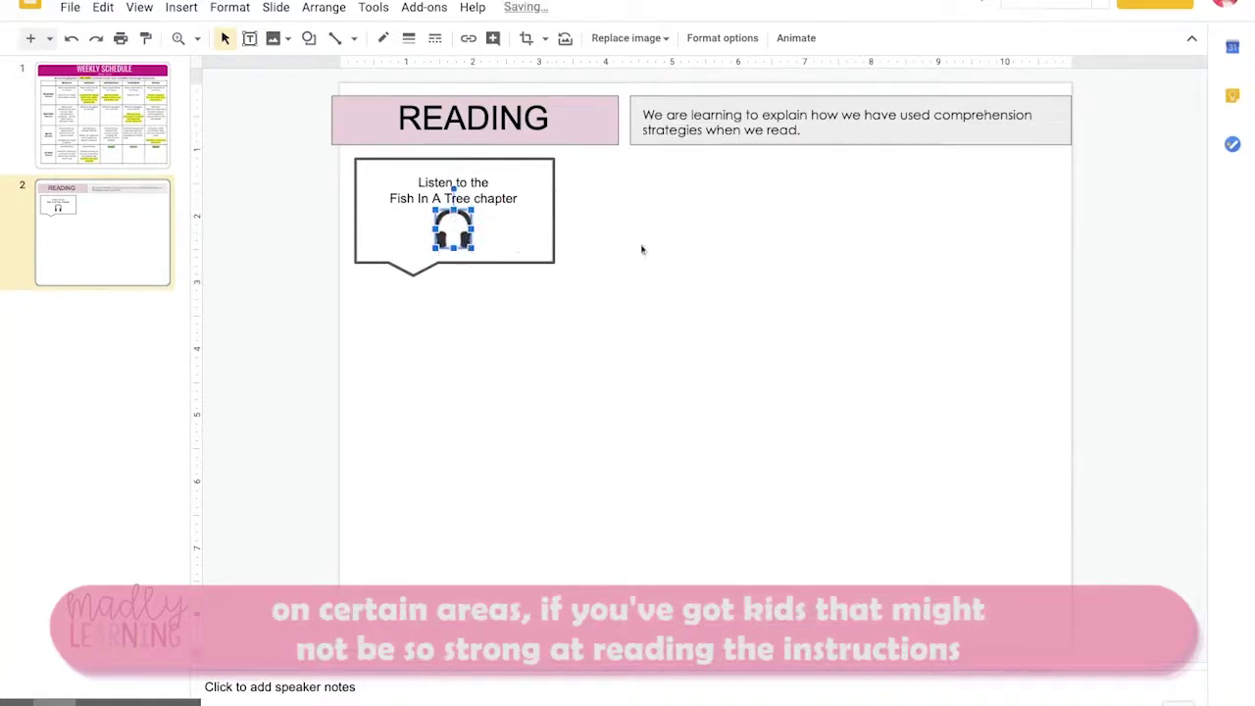
pyautogui.press('Down')
pyautogui.press('Down')
pyautogui.click(557, 315)
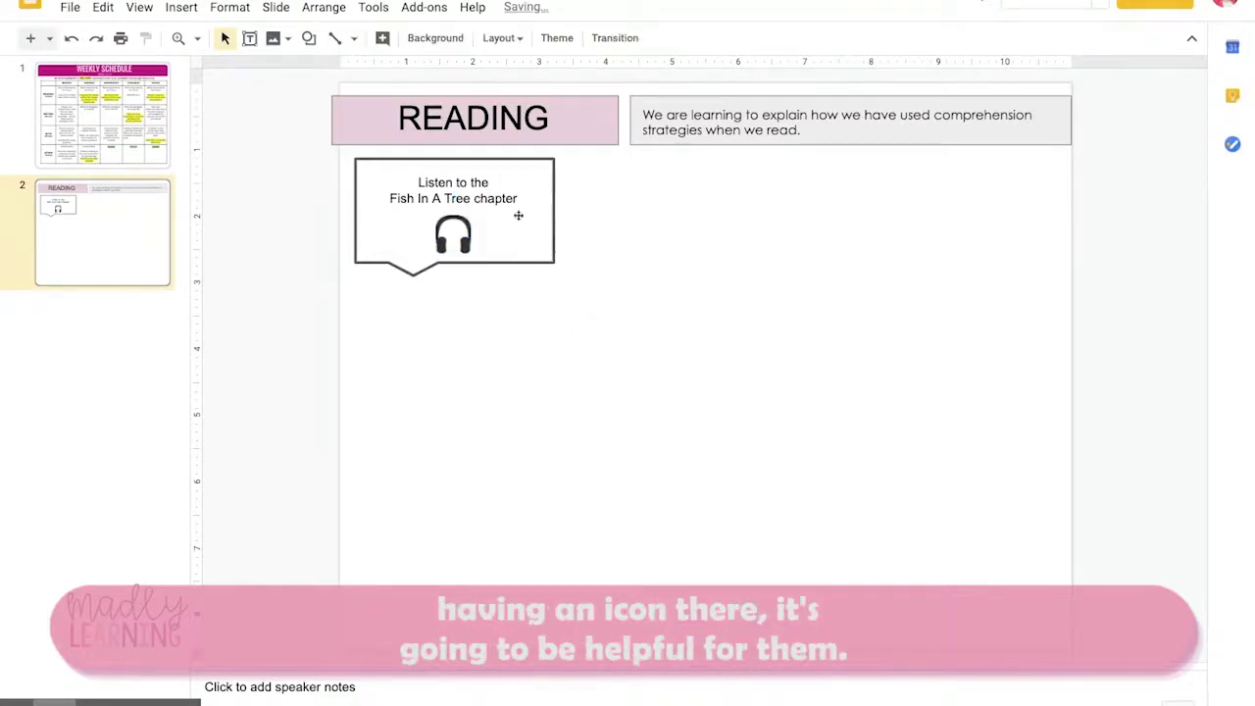
# Step: Narrow the callout to about 2 inches and recentre its text and headphones icon inside it
pyautogui.click(554, 210)
pyautogui.moveTo(554, 210); pyautogui.dragTo(488, 210)
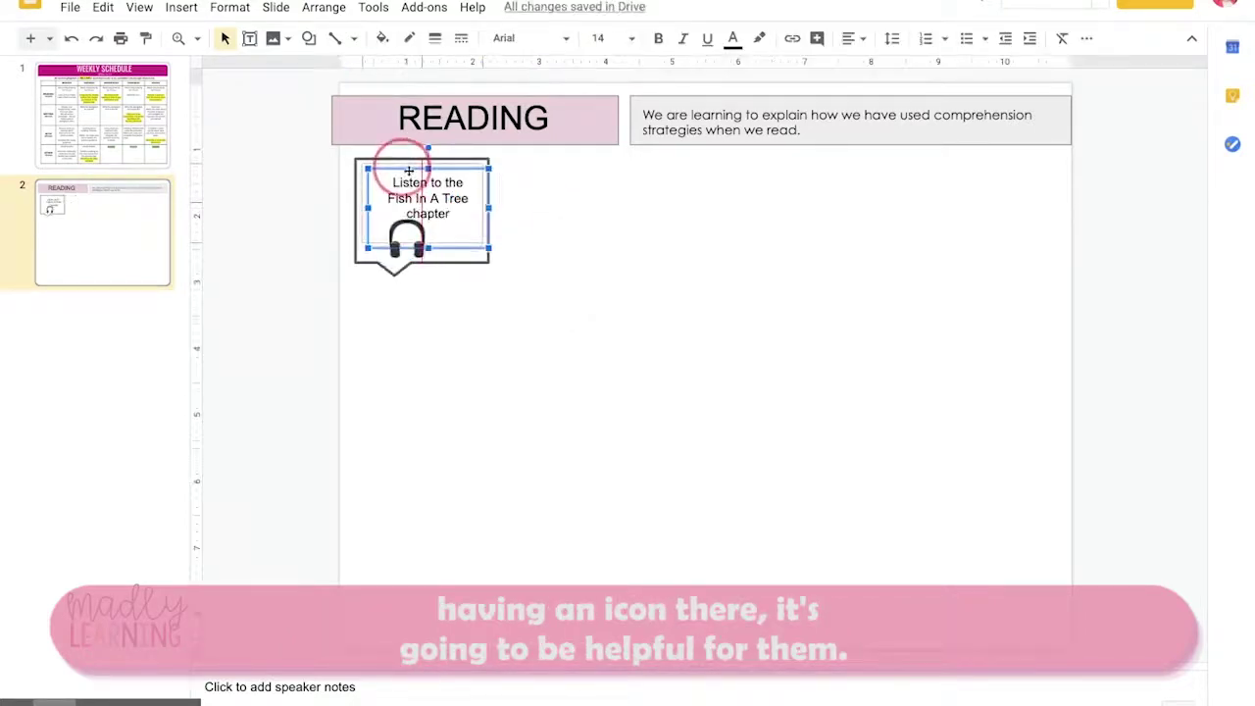
pyautogui.click(433, 243)
pyautogui.click(397, 294)
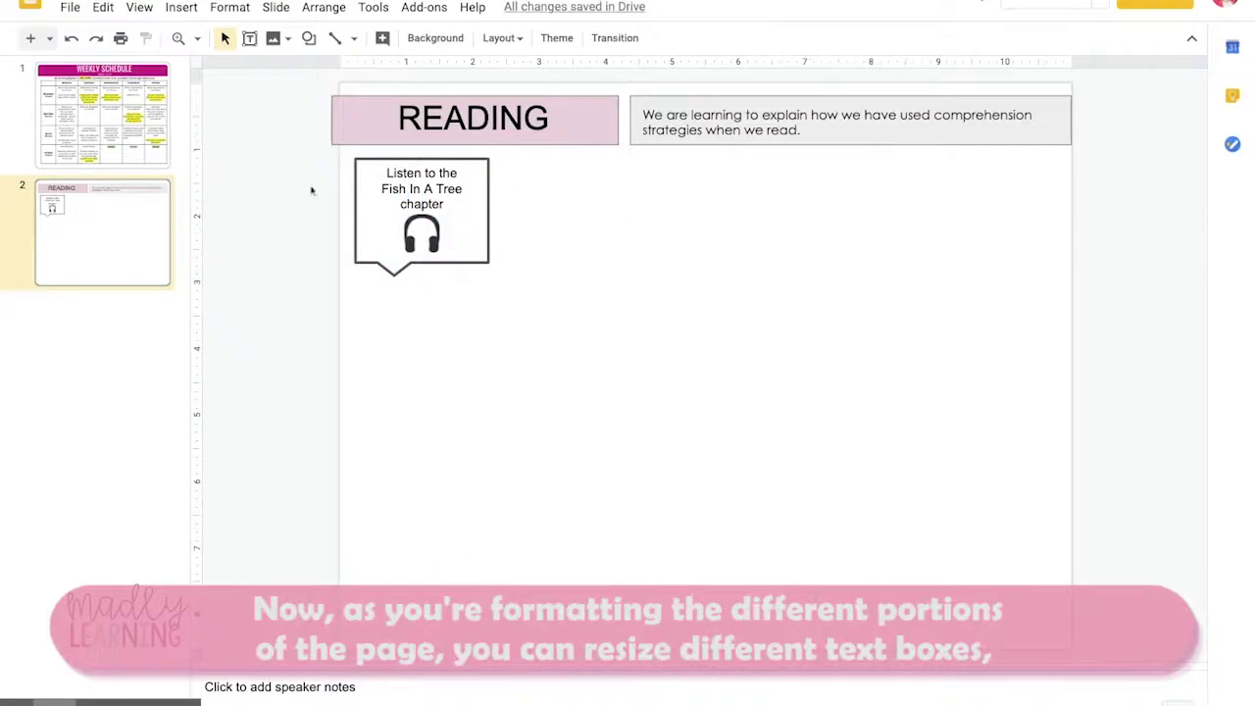
# Step: Widen the callout to about 3.5 inches, reduce its height and arrange its text beside the headphones icon
pyautogui.click(488, 206)
pyautogui.moveTo(488, 206); pyautogui.dragTo(592, 199)
pyautogui.click(424, 188)
pyautogui.moveTo(481, 186); pyautogui.dragTo(442, 196)
pyautogui.moveTo(560, 198); pyautogui.dragTo(592, 199)
pyautogui.moveTo(516, 238); pyautogui.dragTo(516, 201)
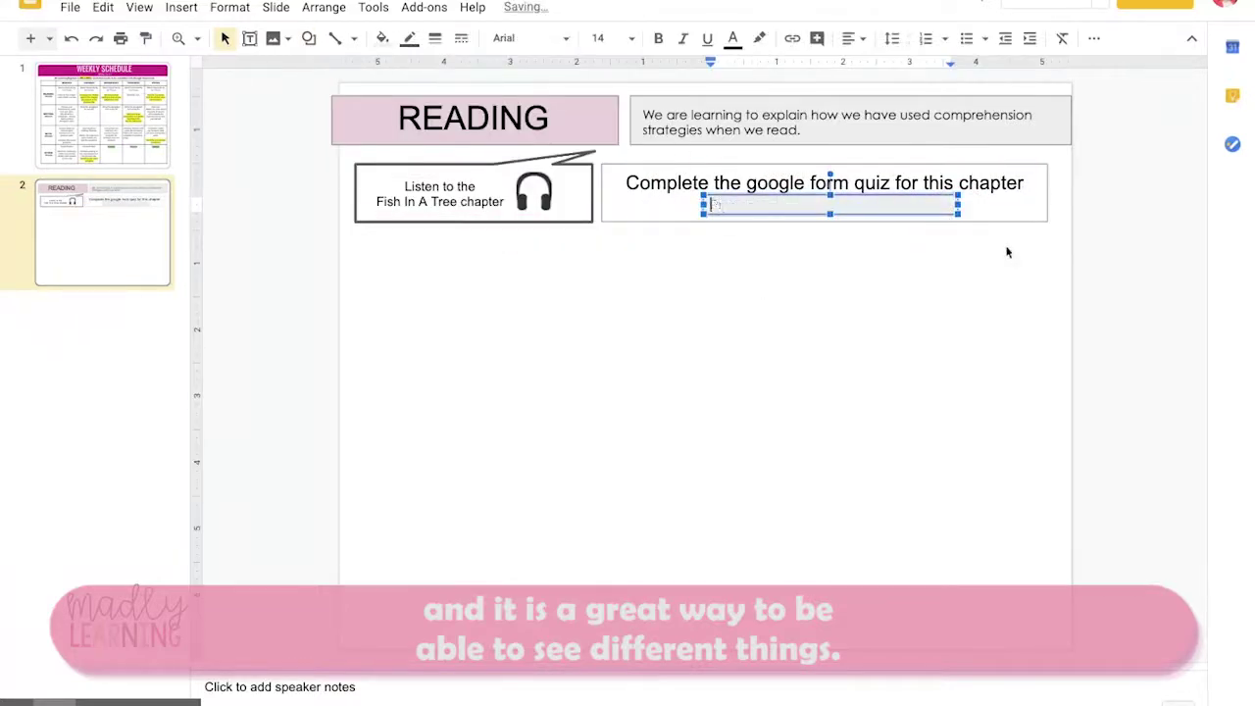
# Step: Label the bar under the quiz instruction PRESS HERE in bold white on a magenta fill, and shift the instruction up slightly
pyautogui.write('PRESS HERE')
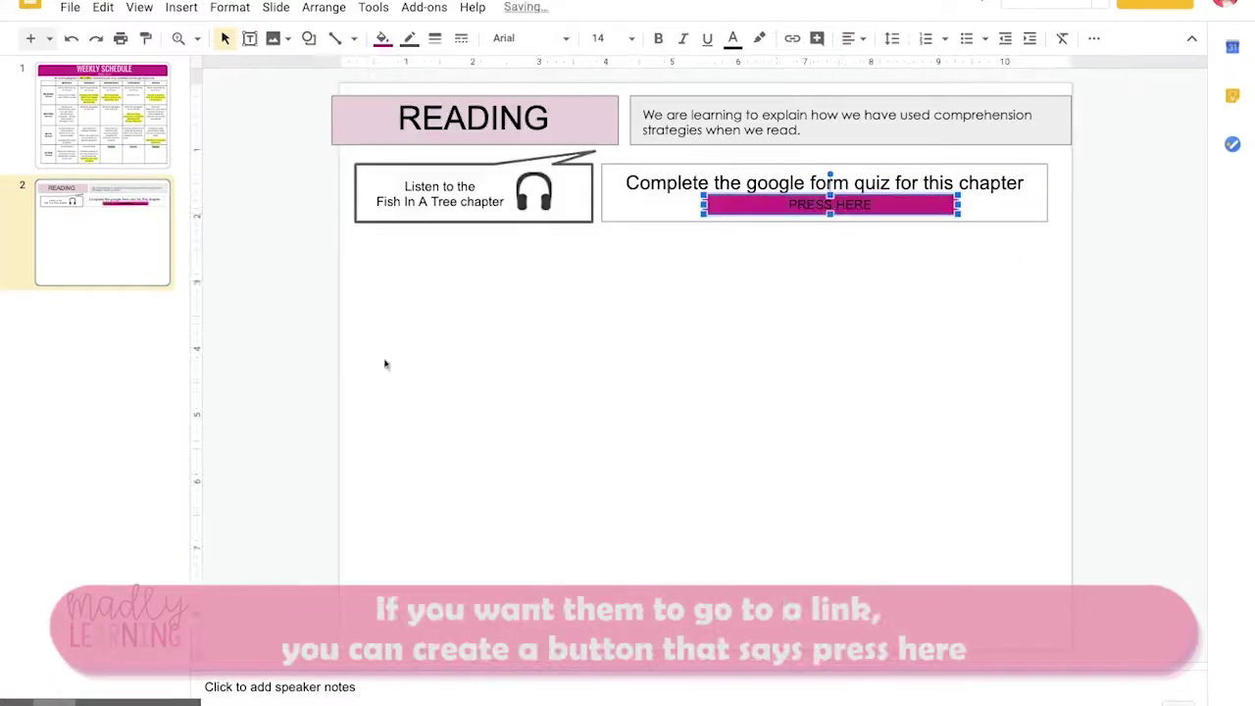
pyautogui.click(875, 278)
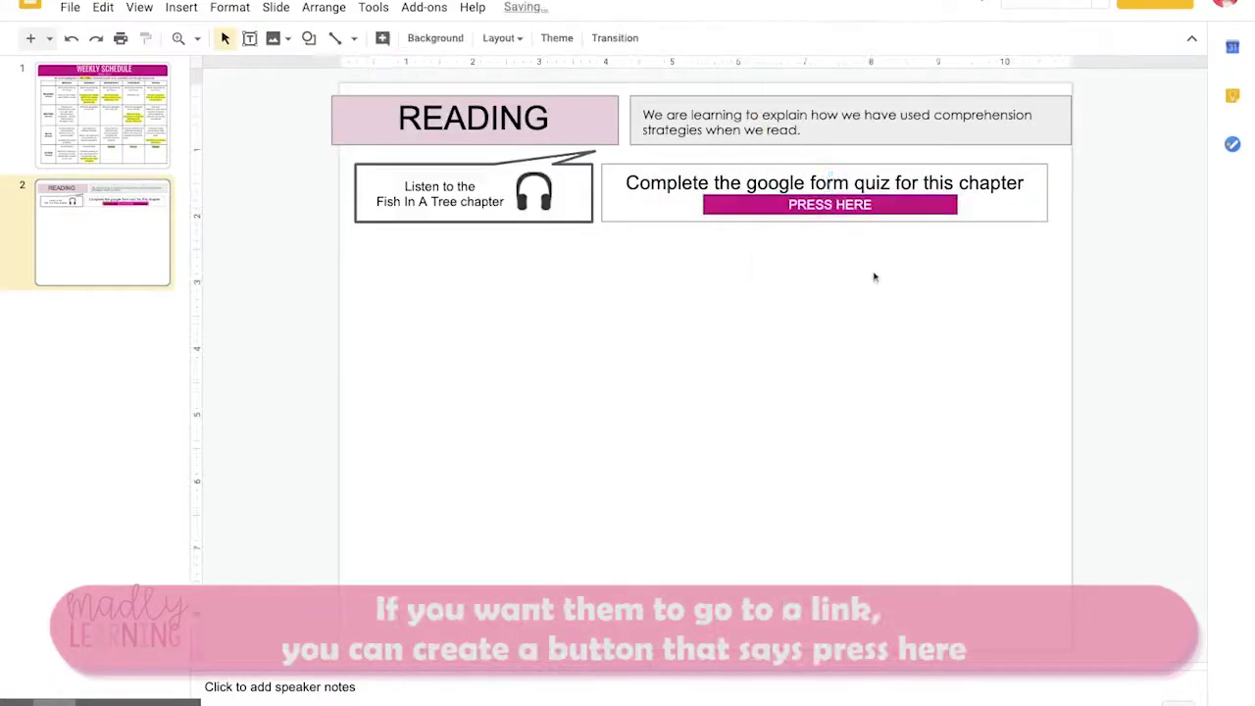
pyautogui.click(665, 186)
# Step: Draw a large rectangle below the callout with the centred text "Put the video or audio of your recording yourself recording here."
pyautogui.click(130, 123)
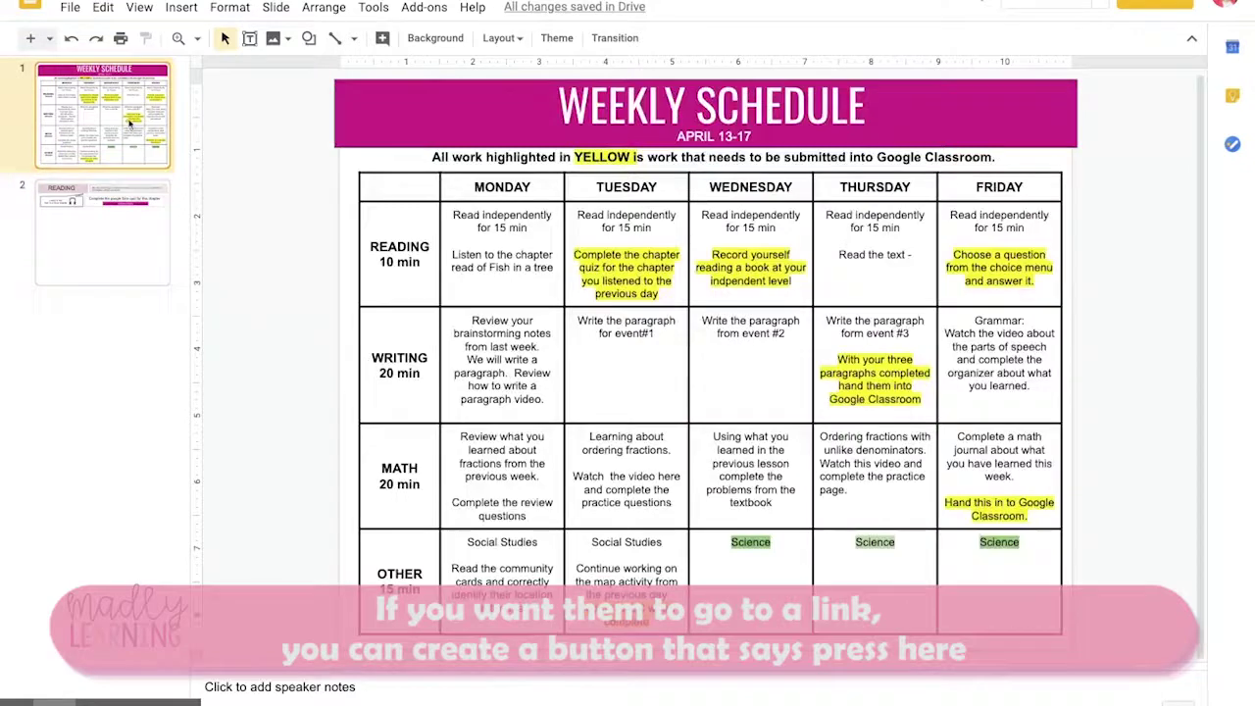
pyautogui.click(110, 263)
pyautogui.moveTo(359, 236); pyautogui.dragTo(804, 507)
pyautogui.write('Put the ')
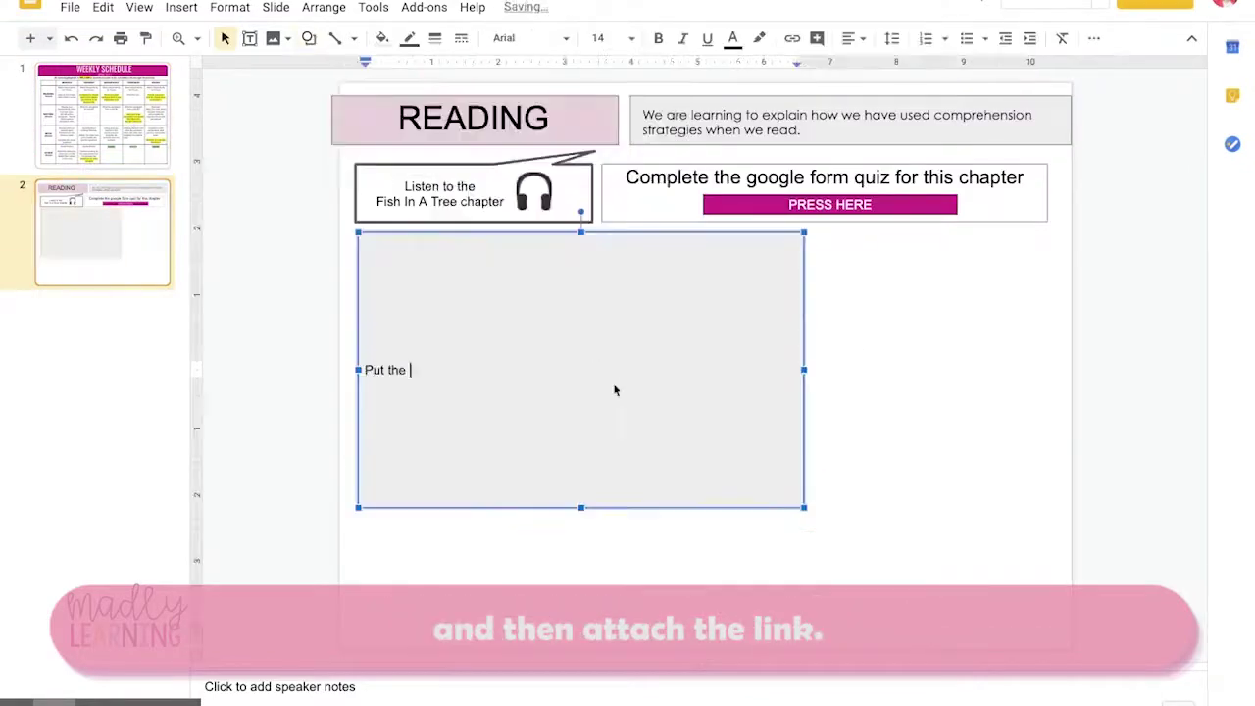
pyautogui.write('video or audio of your recording yourself recording here.')
pyautogui.moveTo(731, 370); pyautogui.dragTo(365, 379)
pyautogui.hotkey('ctrl', 'shift', 'e')
# Step: Give the large recording rectangle a 2px black outline
pyautogui.click(435, 38)
pyautogui.click(447, 96)
pyautogui.click(409, 39)
pyautogui.click(412, 103)
pyautogui.click(332, 343)
# Step: Draw a tall rectangle to the right of the recording box at the same height and thicken its outline
pyautogui.click(310, 39)
pyautogui.click(446, 87)
pyautogui.moveTo(812, 234)
pyautogui.mouseDown()
pyautogui.moveTo(924, 501)
pyautogui.moveTo(1049, 508)
pyautogui.mouseUp()
pyautogui.click(434, 37)
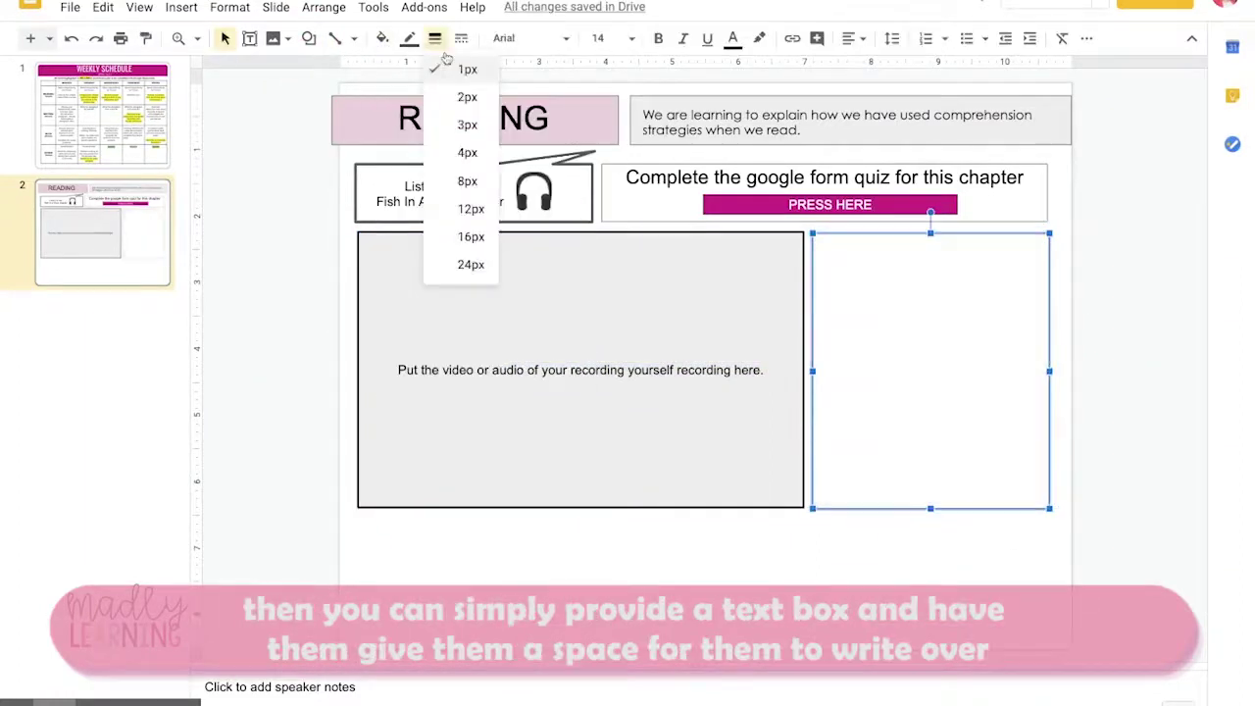
# Step: Enter "The Book I read was:" in the tall rectangle, centred and aligned to its top
pyautogui.click(907, 276)
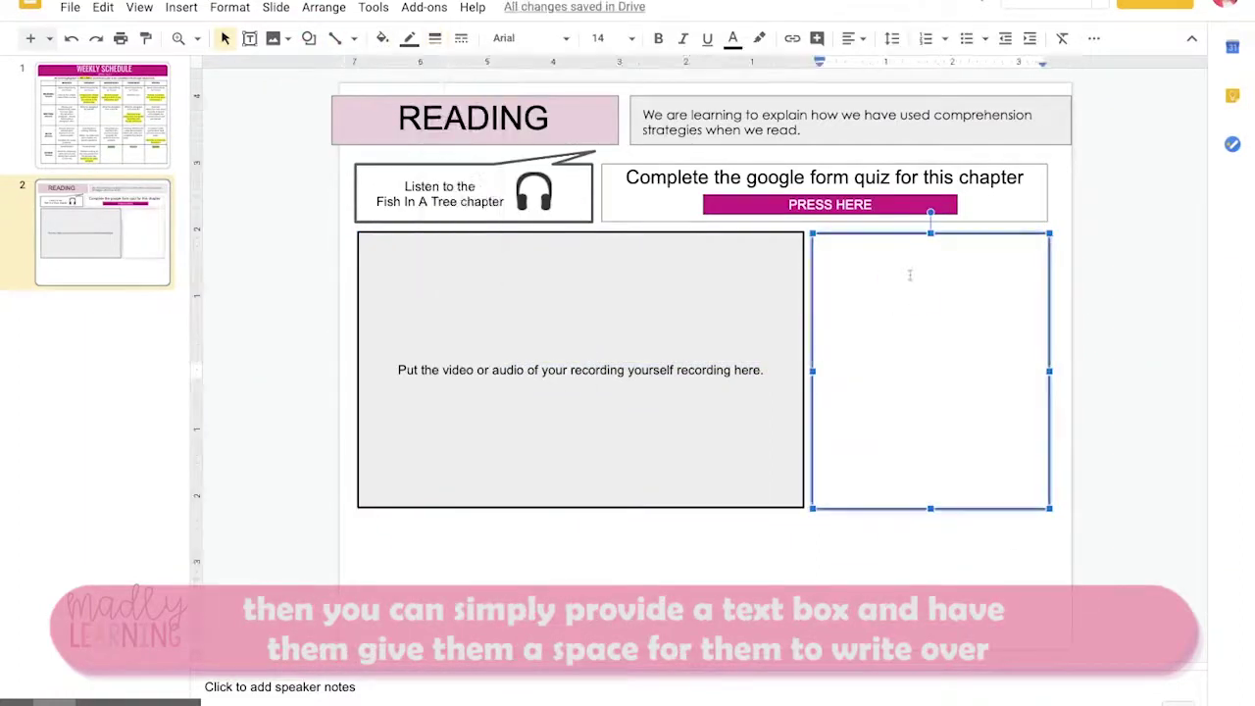
pyautogui.write('The Book')
pyautogui.hotkey('ctrl', 'shift', 'e')
pyautogui.click(849, 38)
pyautogui.click(966, 69)
# Step: Draw a dotted-outline answer box inside the tall rectangle, under "The Book I read was:"
pyautogui.click(309, 38)
pyautogui.moveTo(348, 71)
pyautogui.click(449, 77)
pyautogui.moveTo(827, 265); pyautogui.dragTo(1037, 341)
# Step: Add the prompt "Describe your fluency and decoding skills. What can you do to improve as a reader?" and a duplicate dotted box beneath it
pyautogui.click(913, 246)
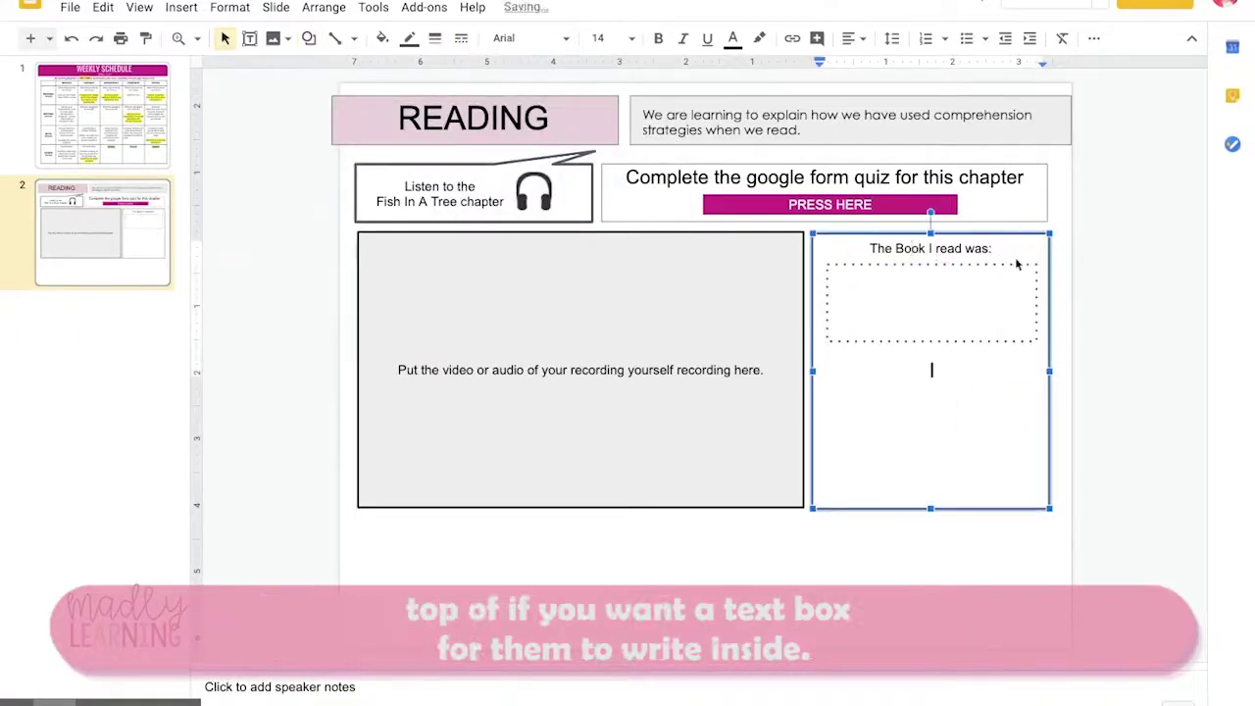
pyautogui.write('Describe your fluency and decoding skills.  What can you do to improve as a reader?')
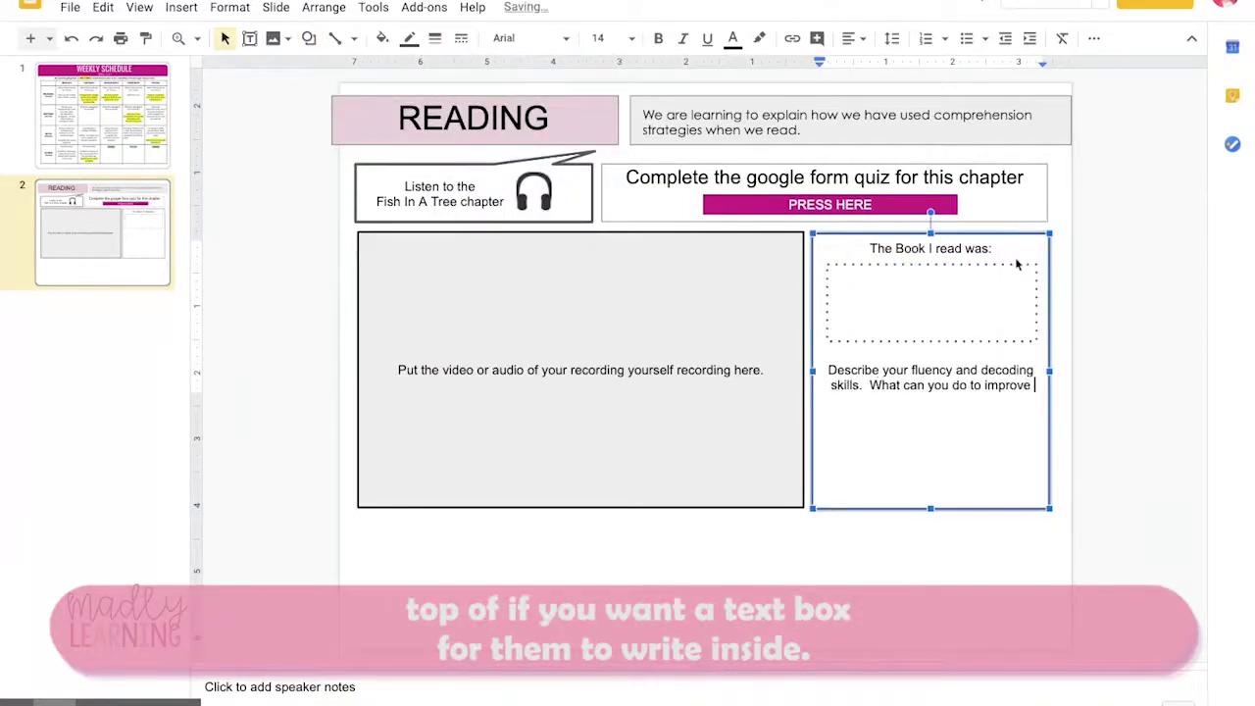
pyautogui.click(889, 342)
pyautogui.hotkey('ctrl', 'd')
pyautogui.moveTo(888, 351); pyautogui.dragTo(877, 496)
pyautogui.click(925, 414)
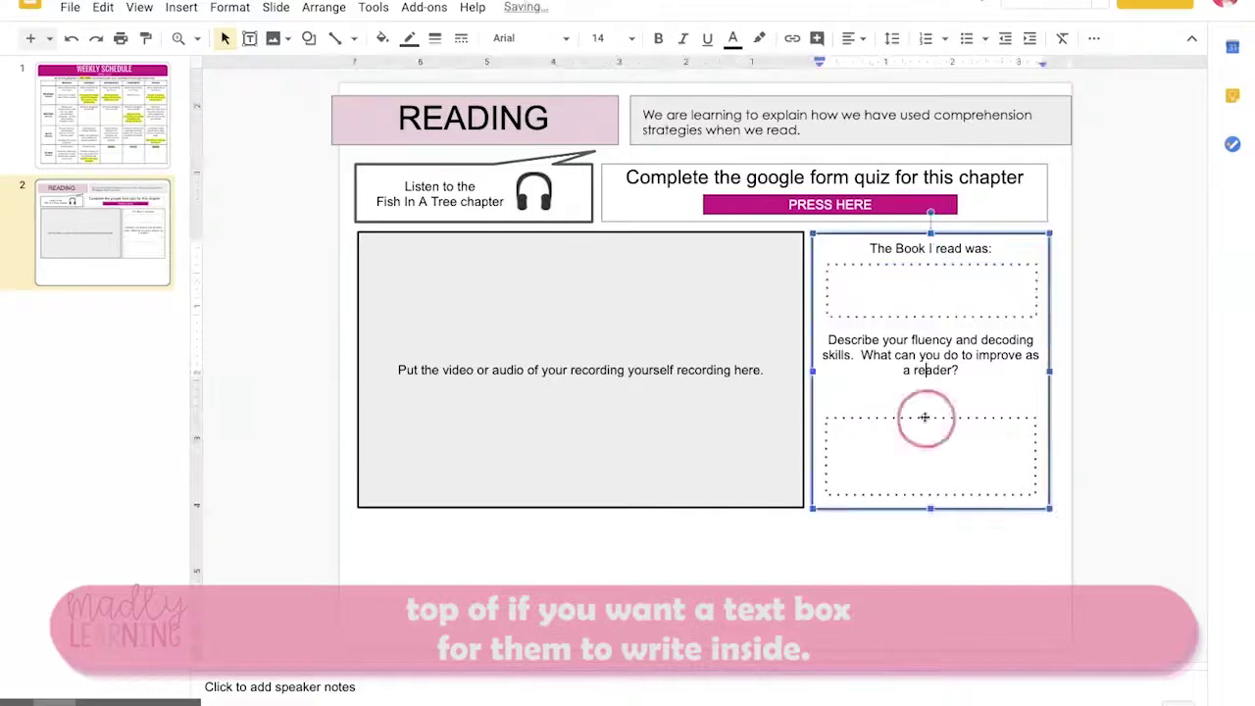
# Step: Enter "Write your answer here" in italics in both dotted answer boxes
pyautogui.click(906, 415)
pyautogui.hotkey('ctrl', 'i')
pyautogui.write('Write your answer here')
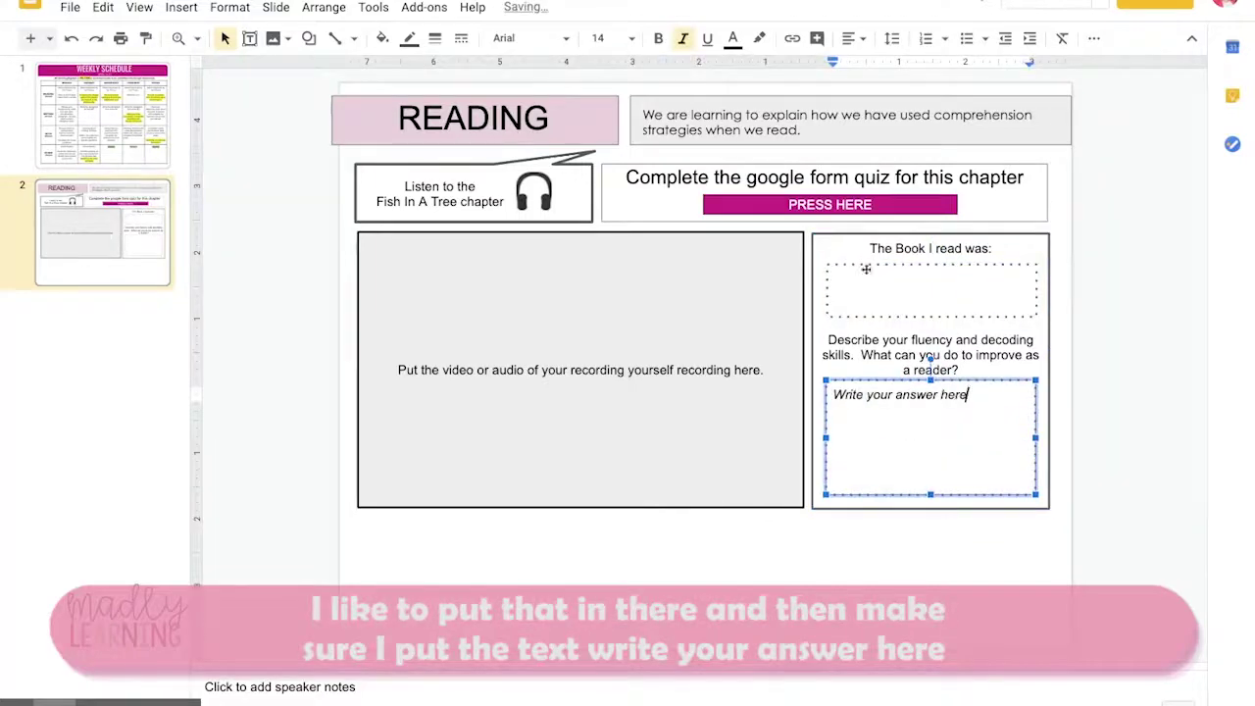
pyautogui.click(887, 283)
pyautogui.hotkey('ctrl', 'i')
pyautogui.write('Write your answer here')
# Step: Extend the recording box, the question box and its lower answer box down towards the slide's bottom edge
pyautogui.click(787, 552)
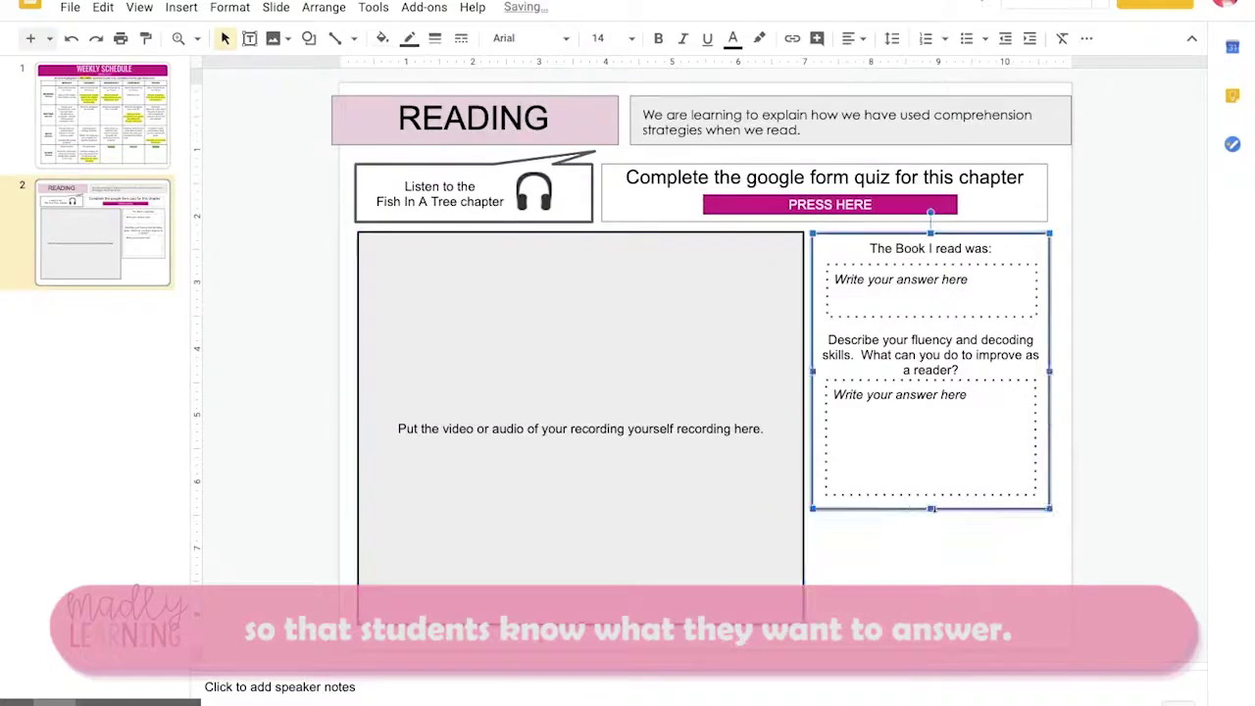
pyautogui.moveTo(932, 509); pyautogui.dragTo(932, 625)
pyautogui.click(930, 431)
pyautogui.moveTo(931, 495); pyautogui.dragTo(930, 606)
# Step: Duplicate the Reading slide and delete the callout and quiz row from the copy
pyautogui.click(103, 233)
pyautogui.hotkey('ctrl', 'd')
pyautogui.moveTo(265, 196); pyautogui.dragTo(1088, 221)
pyautogui.press('Delete')
# Step: Move the question box with its answer boxes to directly beneath the READING title on the duplicated slide
pyautogui.moveTo(867, 187); pyautogui.dragTo(995, 464)
pyautogui.moveTo(874, 243); pyautogui.dragTo(418, 166)
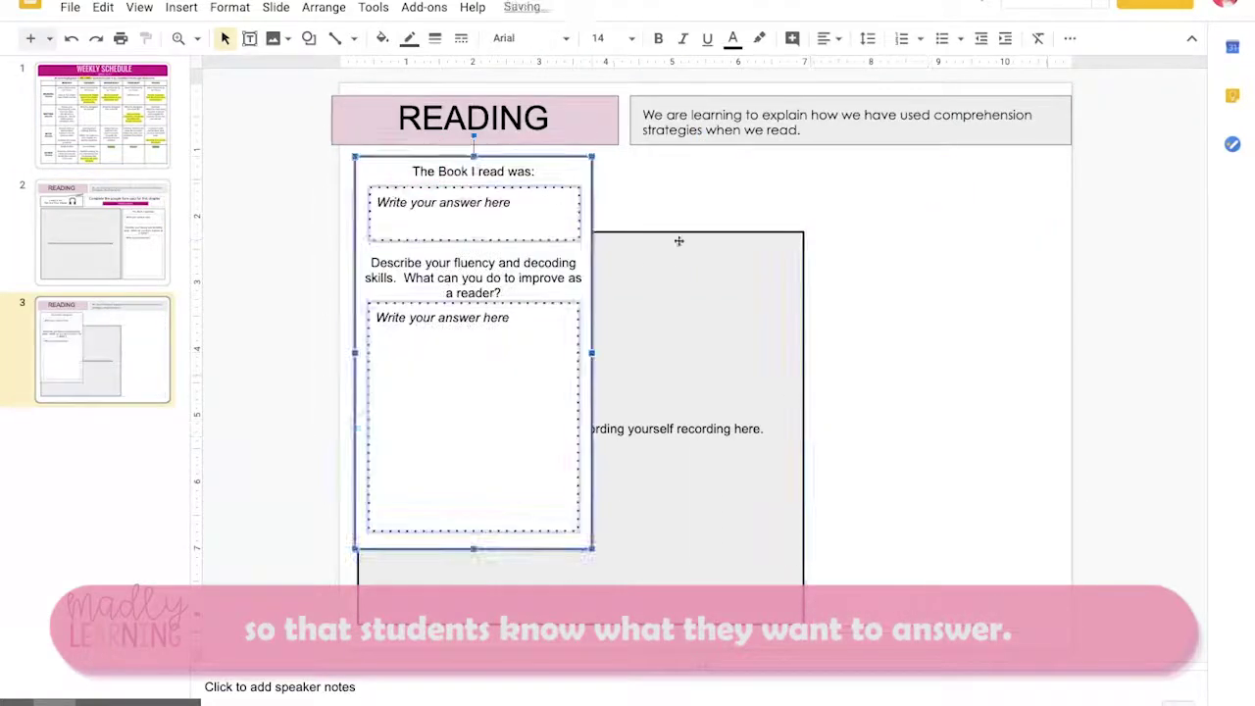
# Step: Move the recording box beside the question box and extend the question box down towards the slide's lower edge
pyautogui.moveTo(678, 238); pyautogui.dragTo(923, 163)
pyautogui.click(473, 548)
pyautogui.moveTo(474, 548); pyautogui.dragTo(474, 633)
# Step: Delete both dotted answer boxes and clear all the text from the question box
pyautogui.click(468, 531)
pyautogui.press('Delete')
pyautogui.click(461, 278)
pyautogui.hotkey('ctrl', 'a')
pyautogui.press('BackSpace')
pyautogui.click(414, 238)
pyautogui.press('Delete')
# Step: Insert a table of one column and five rows and fit it inside the empty question box, leaving heading space above
pyautogui.click(181, 7)
pyautogui.click(371, 242)
pyautogui.moveTo(1007, 366); pyautogui.dragTo(580, 365)
pyautogui.moveTo(463, 293); pyautogui.dragTo(416, 200)
pyautogui.moveTo(533, 273); pyautogui.dragTo(588, 275)
pyautogui.moveTo(473, 346); pyautogui.dragTo(473, 625)
# Step: Label the table rows "Making Connections", "Inferring", "Evaluating Text", "Analyzing Text" and "Point of View"
pyautogui.click(400, 225)
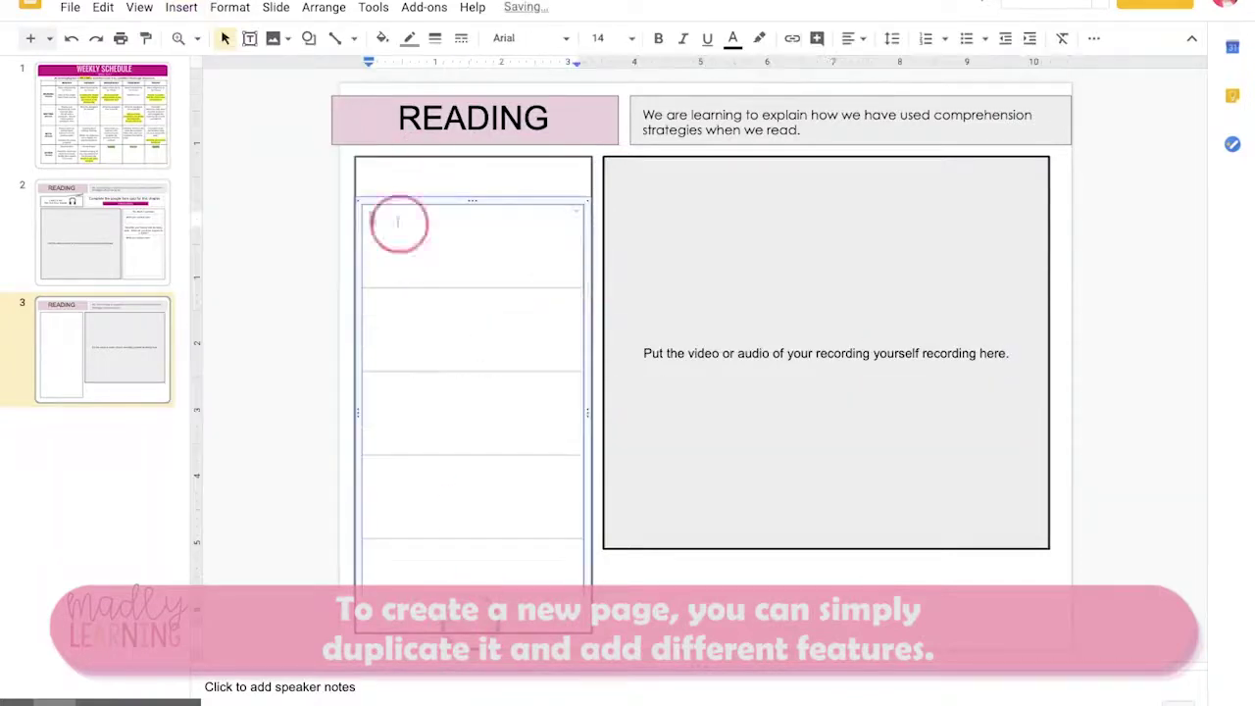
pyautogui.write('Making Connections')
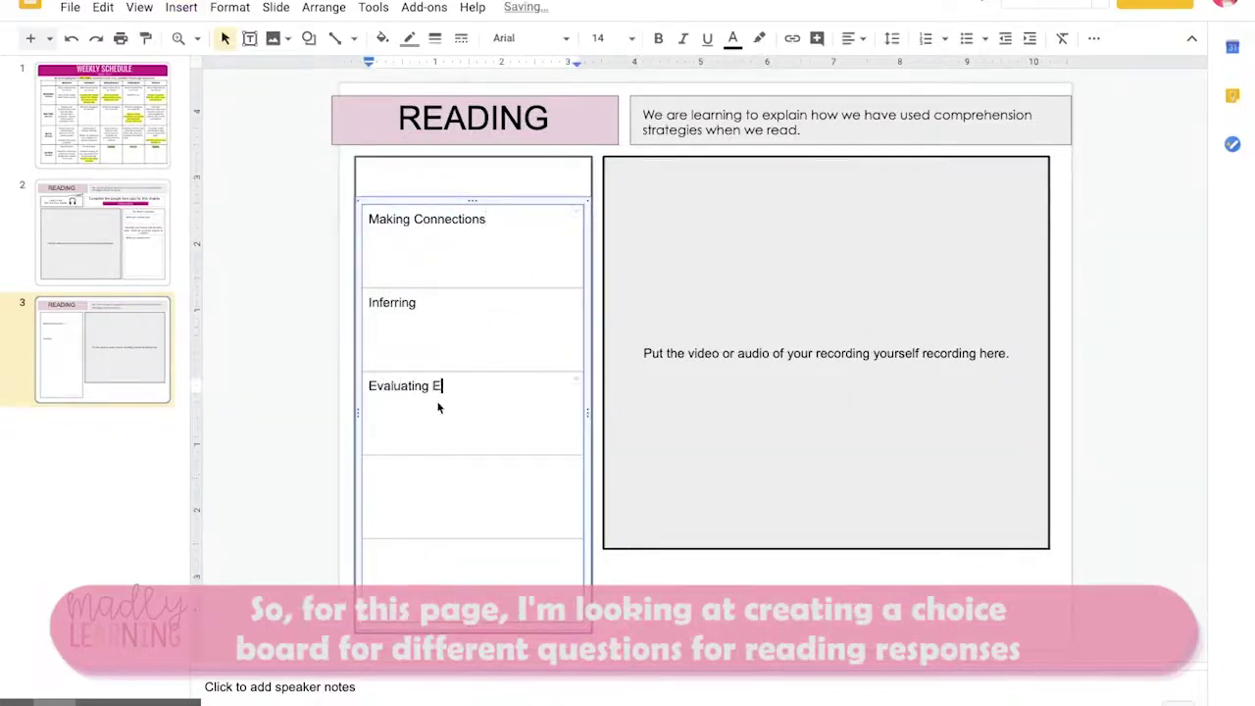
# Step: Add the two-line heading "Reading Response" and "Question Choice Board" above the table, with its first line in a condensed font
pyautogui.click(427, 175)
pyautogui.write('Rea')
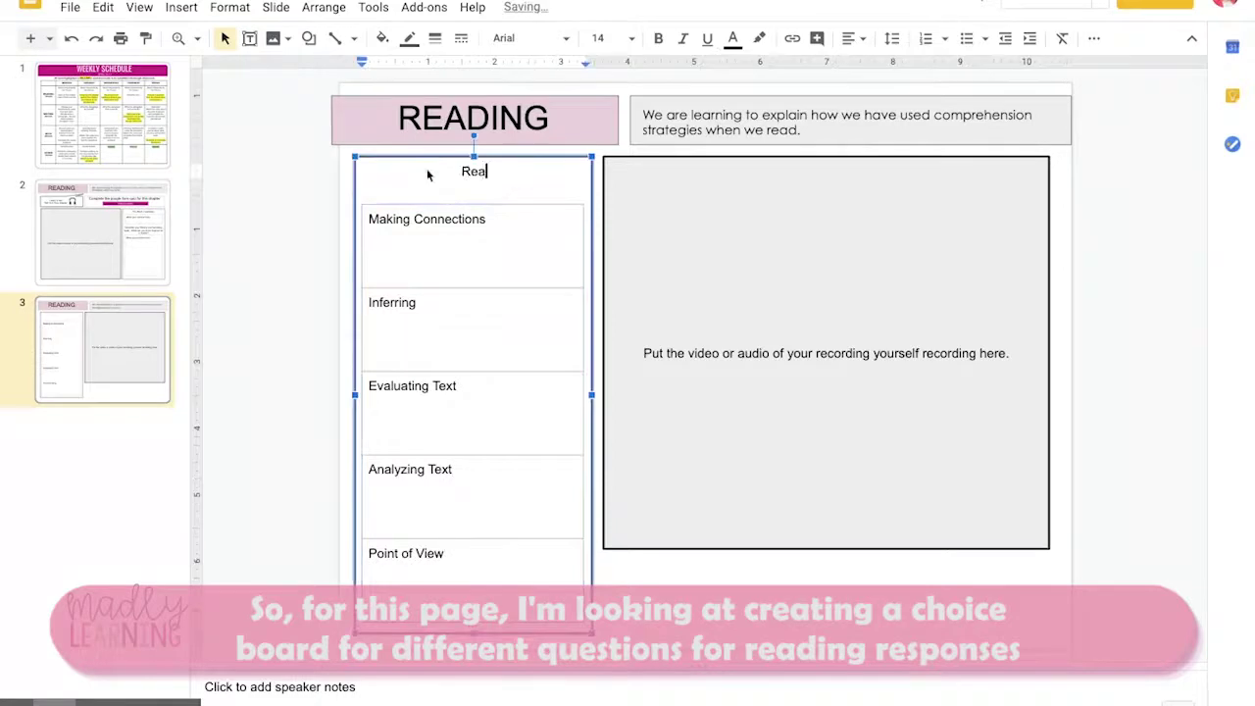
pyautogui.write('oard')
pyautogui.tripleClick(542, 171)
pyautogui.click(543, 171)
pyautogui.write('espons')
pyautogui.tripleClick(543, 171)
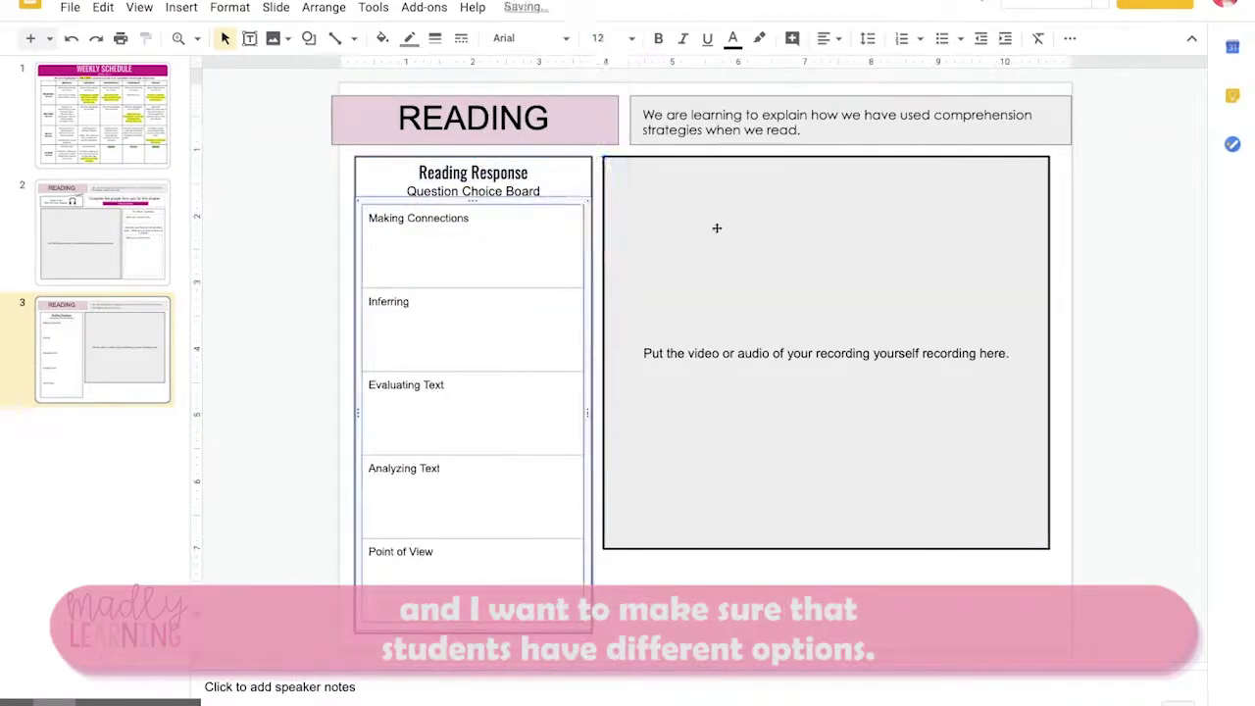
# Step: Extend the recording box to the choice board's height and fill the choice board box dark magenta
pyautogui.click(714, 230)
pyautogui.click(400, 159)
pyautogui.click(382, 38)
pyautogui.click(569, 231)
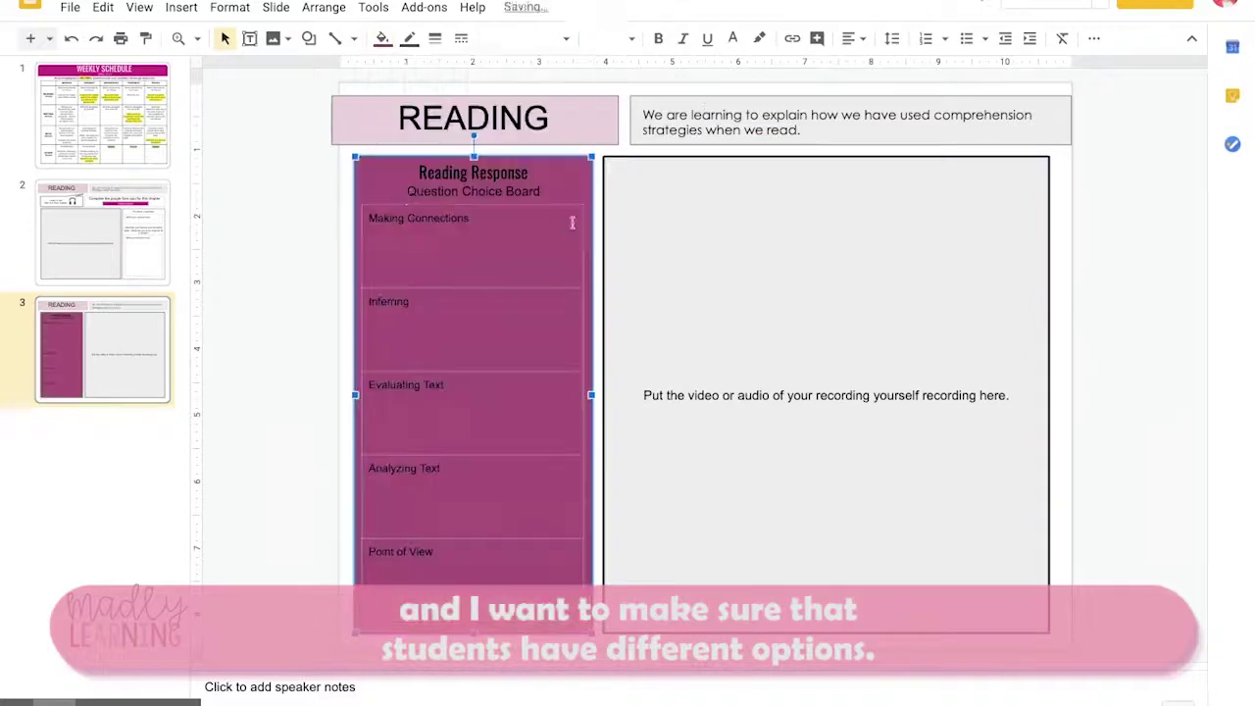
# Step: Give the choice board table a white fill with black borders, and set the heading text to white
pyautogui.click(572, 230)
pyautogui.click(383, 39)
pyautogui.click(569, 130)
pyautogui.moveTo(417, 171); pyautogui.dragTo(542, 193)
pyautogui.click(733, 38)
pyautogui.click(918, 70)
pyautogui.click(583, 231)
pyautogui.click(410, 39)
pyautogui.click(418, 98)
# Step: Fill the recording box white and replace its text with "Write your response here" aligned to the box's upper left
pyautogui.click(815, 300)
pyautogui.click(382, 39)
pyautogui.click(569, 130)
pyautogui.click(849, 39)
pyautogui.tripleClick(932, 168)
pyautogui.write('Write Your')
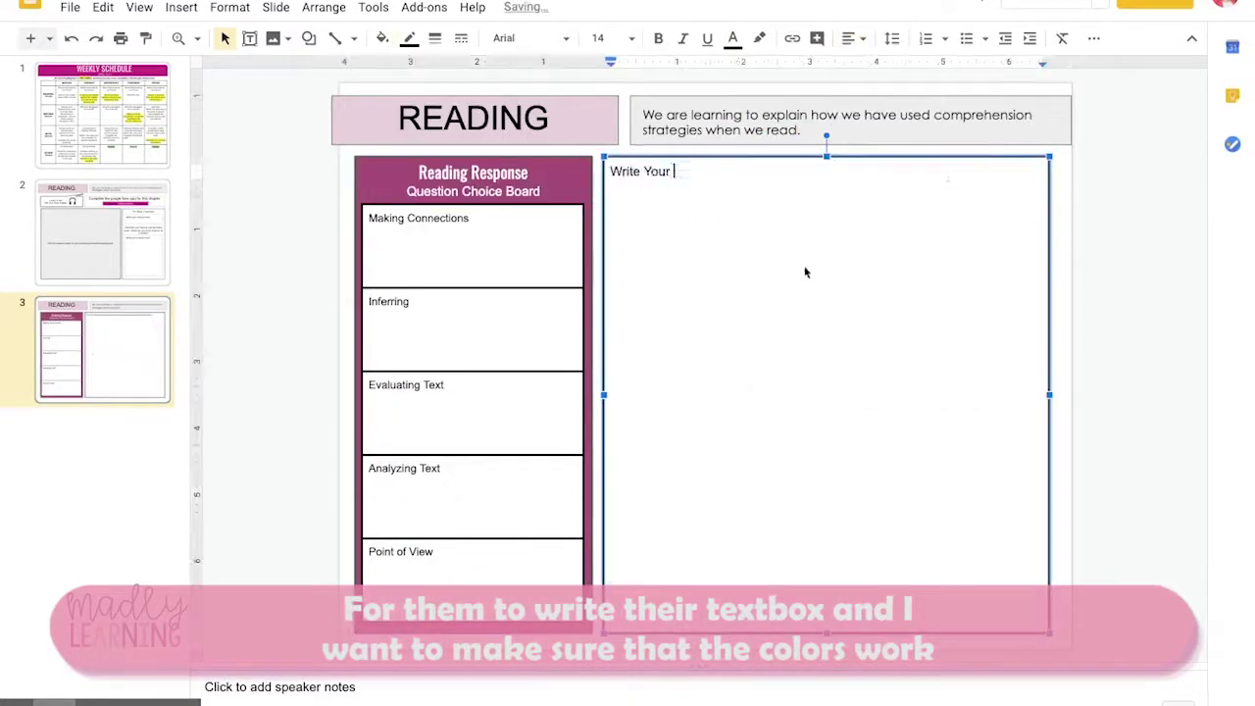
# Step: Enter "The Question I am answering is:" above the response prompt, cut that line, and lower the response box's upper edge
pyautogui.click(611, 171)
pyautogui.press('Return')
pyautogui.press('Up')
pyautogui.write('The Quest')
pyautogui.tripleClick(633, 172)
pyautogui.press('super+x')
pyautogui.moveTo(827, 156); pyautogui.dragTo(826, 209)
# Step: Draw a bordered text box in the gap above the response box and paste the cut question line into it
pyautogui.click(249, 38)
pyautogui.moveTo(604, 156)
pyautogui.mouseDown()
pyautogui.moveTo(885, 195)
pyautogui.moveTo(1045, 194)
pyautogui.mouseUp()
pyautogui.click(706, 174)
pyautogui.press('super+v')
pyautogui.click(851, 39)
pyautogui.click(879, 89)
# Step: Remove the leftover blank line above "Write your response here" and set the prompt in italics
pyautogui.click(625, 222)
pyautogui.press('Delete')
pyautogui.tripleClick(624, 224)
pyautogui.press('super+i')
# Step: Extend the question text box slightly downward and set its text in the condensed heading font
pyautogui.click(827, 194)
pyautogui.moveTo(827, 194); pyautogui.dragTo(826, 201)
pyautogui.tripleClick(798, 174)
pyautogui.click(529, 38)
pyautogui.click(529, 157)
pyautogui.click(804, 258)
pyautogui.click(326, 331)
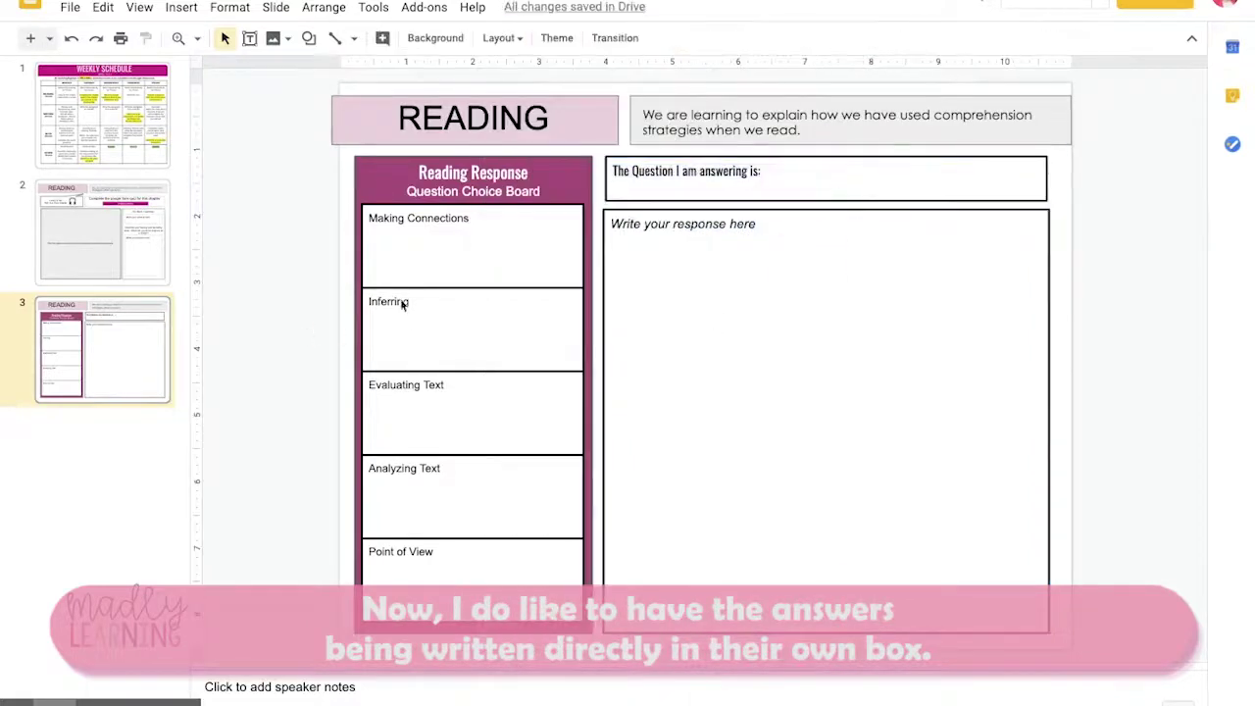
# Step: Duplicate the choice board slide and change the copy's title to MATH on a light blue fill
pyautogui.hotkey('ctrl', 'd')
pyautogui.doubleClick(574, 118)
pyautogui.write('MATH')
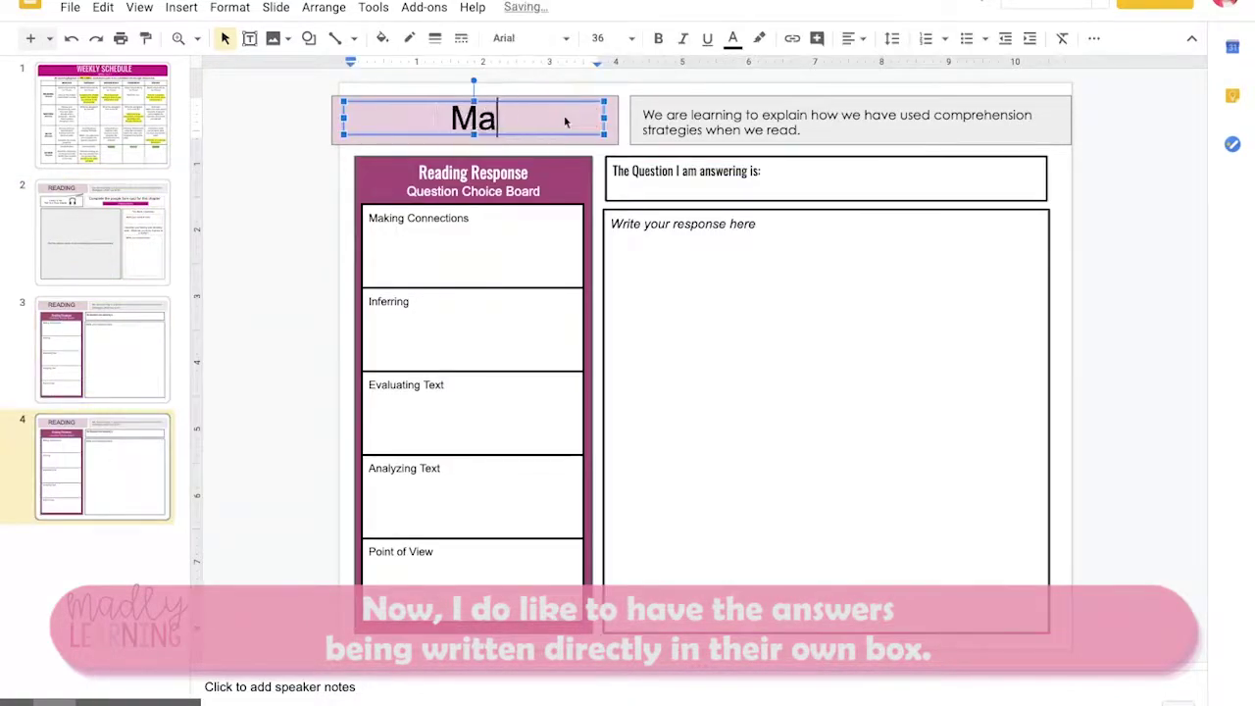
pyautogui.click(382, 38)
pyautogui.click(531, 171)
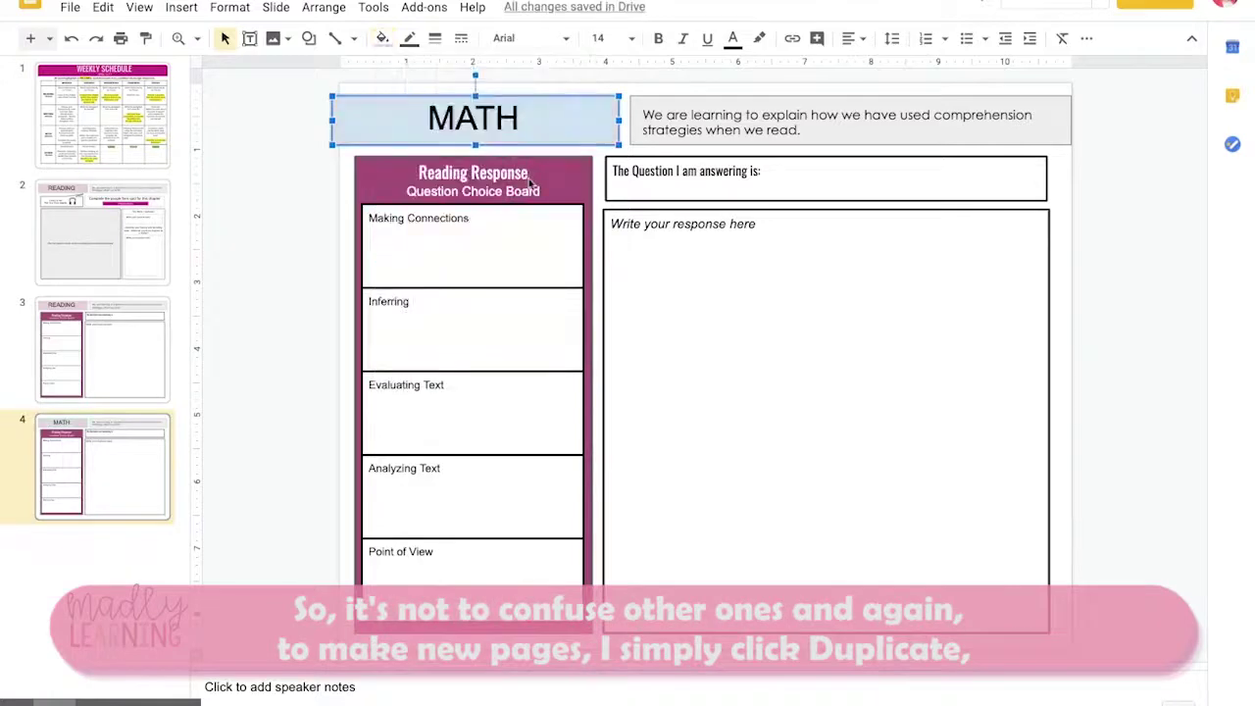
# Step: Fill the Math slide's choice board box blue and replace its two-line heading with "PROBLE OF THE DAY"
pyautogui.click(529, 181)
pyautogui.click(382, 38)
pyautogui.click(528, 203)
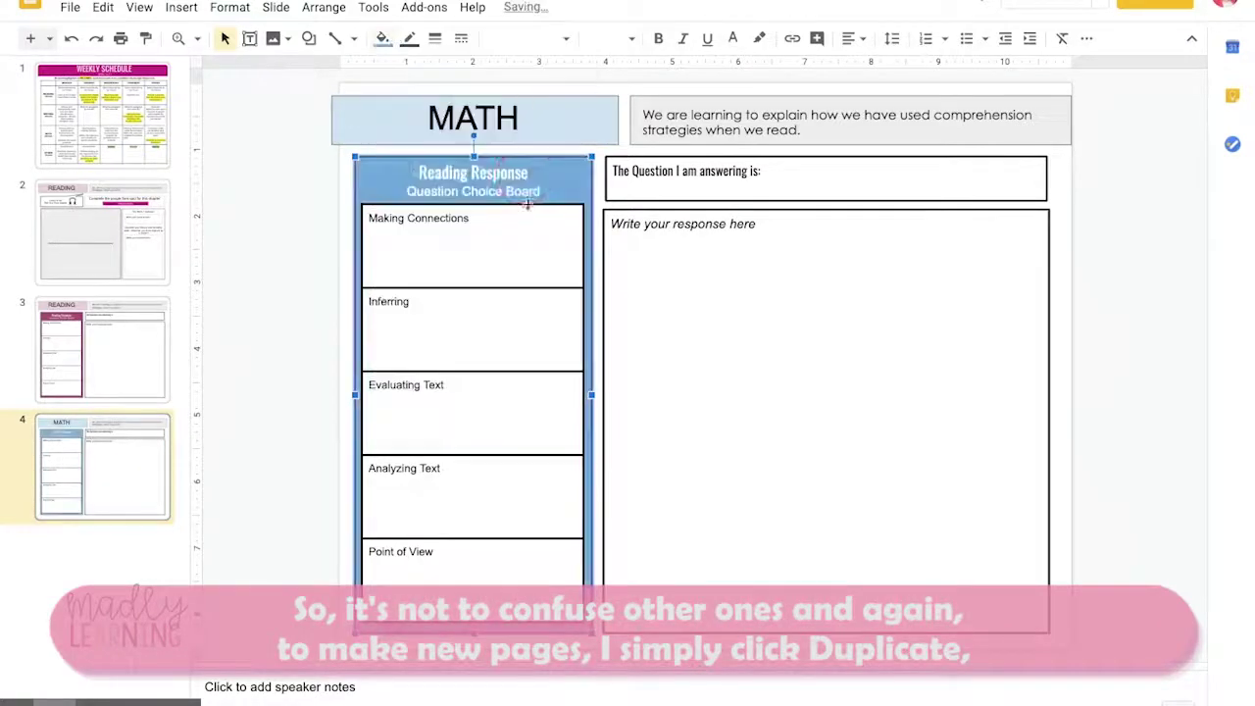
pyautogui.tripleClick(481, 172)
pyautogui.write('PROBLE OF THE DAY')
pyautogui.tripleClick(546, 190)
pyautogui.press('BackSpace')
# Step: Move the table up to just beneath the one-line heading and stretch it down to fill the blue box
pyautogui.click(435, 216)
pyautogui.moveTo(434, 204); pyautogui.dragTo(434, 187)
pyautogui.moveTo(472, 605); pyautogui.dragTo(473, 623)
pyautogui.click(282, 408)
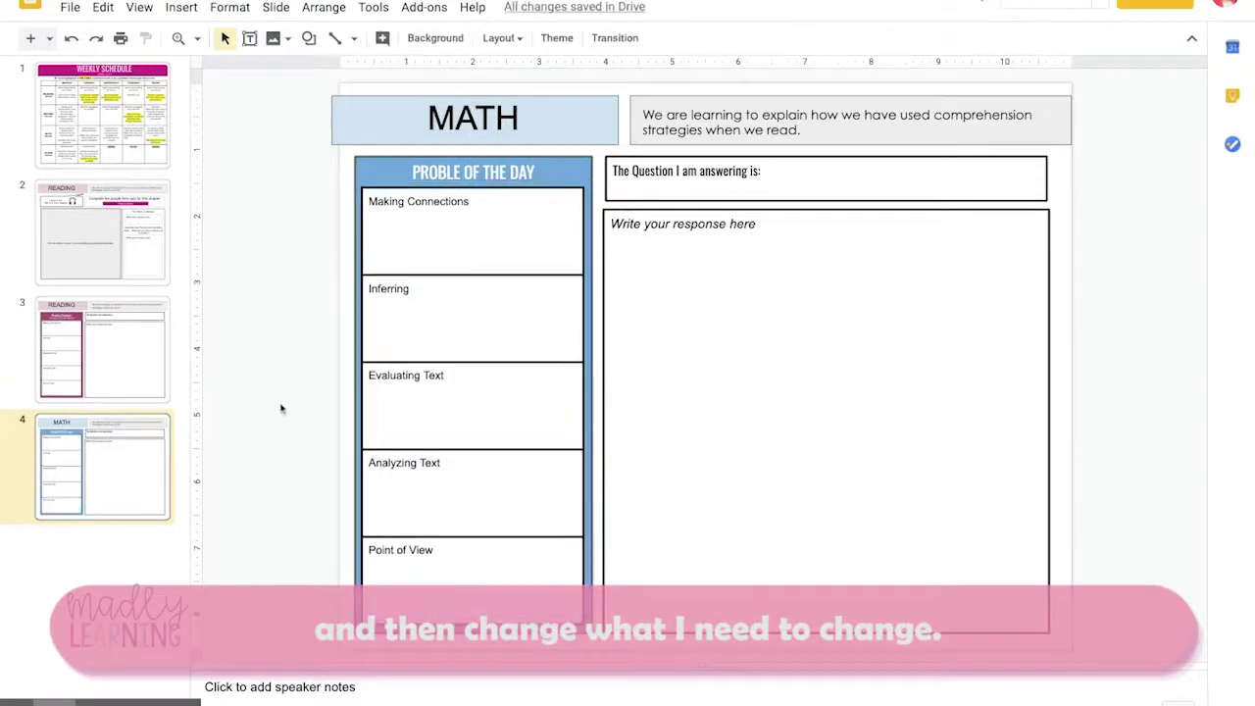
# Step: Delete the question text box and the response box from the Math slide
pyautogui.click(691, 161)
pyautogui.press('Delete')
pyautogui.click(799, 210)
pyautogui.press('Delete')
# Step: Insert a table of one column and six rows, stretch it over the empty area and thicken its borders
pyautogui.click(180, 7)
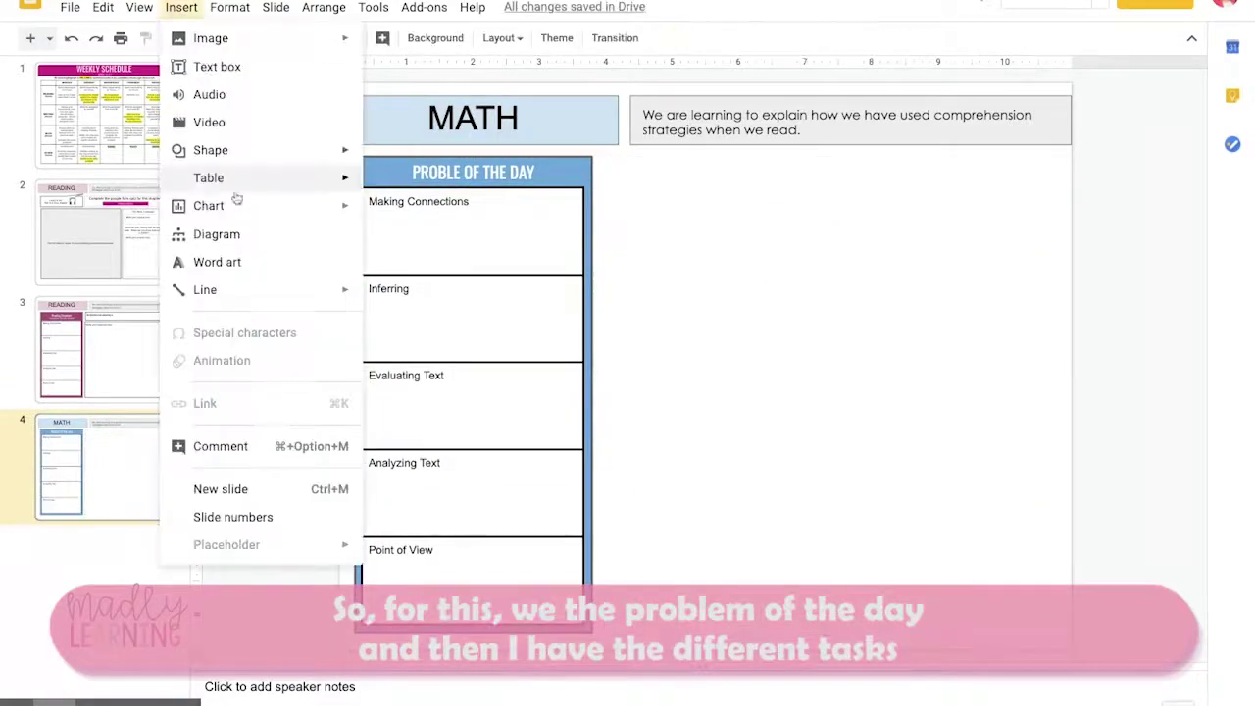
pyautogui.moveTo(256, 179)
pyautogui.click(376, 260)
pyautogui.moveTo(406, 331); pyautogui.dragTo(602, 331)
pyautogui.moveTo(1008, 364); pyautogui.dragTo(1051, 364)
pyautogui.moveTo(827, 278); pyautogui.dragTo(826, 152)
pyautogui.moveTo(829, 453); pyautogui.dragTo(829, 628)
pyautogui.click(434, 38)
pyautogui.click(469, 124)
# Step: Enter "MONDAY: complete the review questions by following this link." in the first row, and delete the whole six-row table
pyautogui.click(712, 196)
pyautogui.write('MOND')
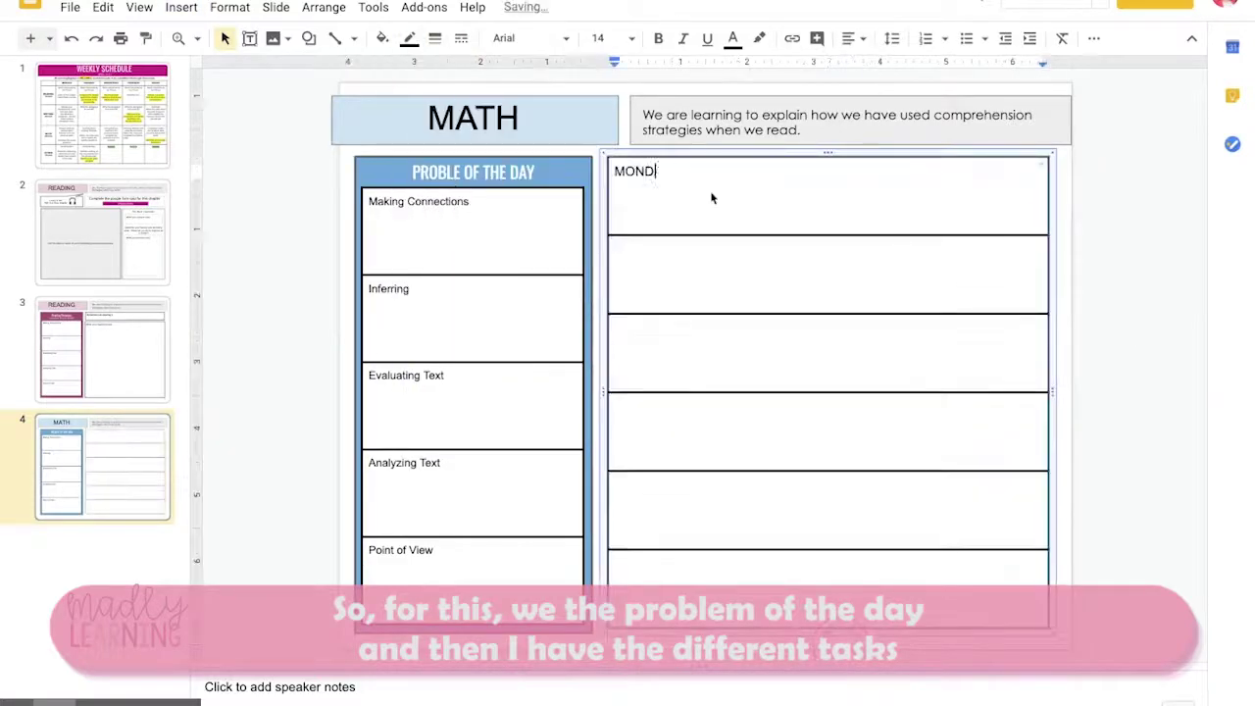
pyautogui.write('AY: ')
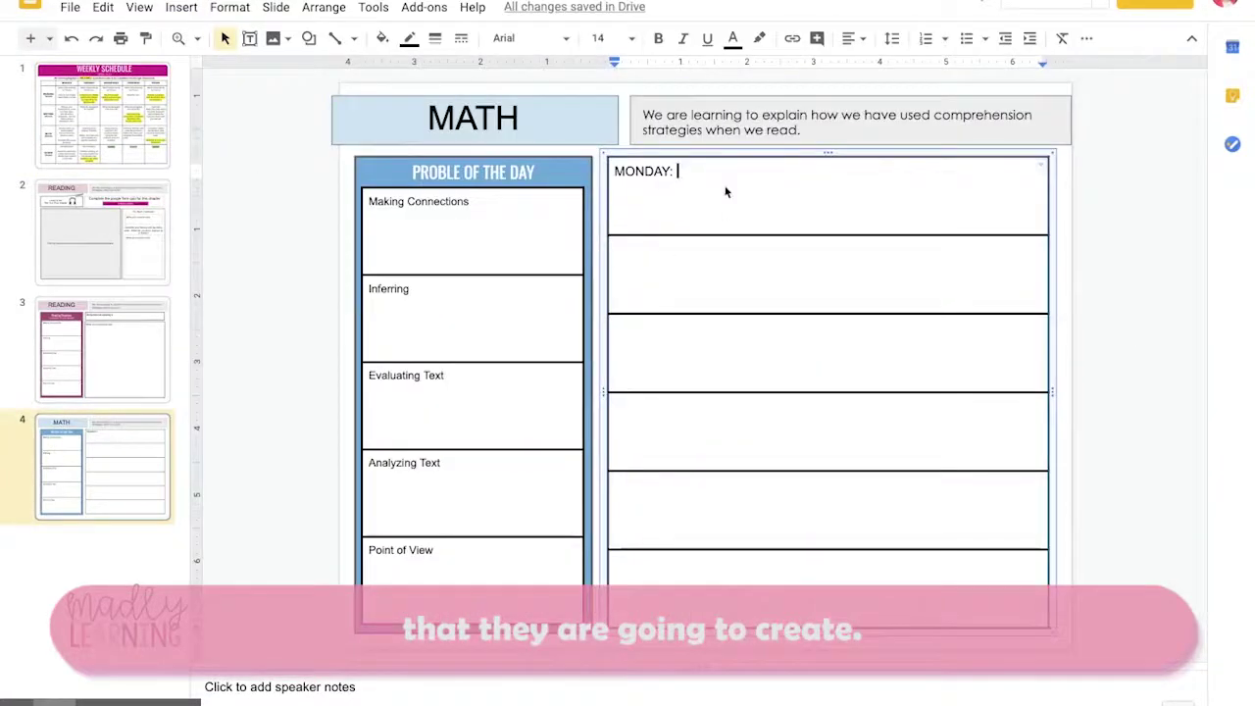
pyautogui.write('COMPLETE TH')
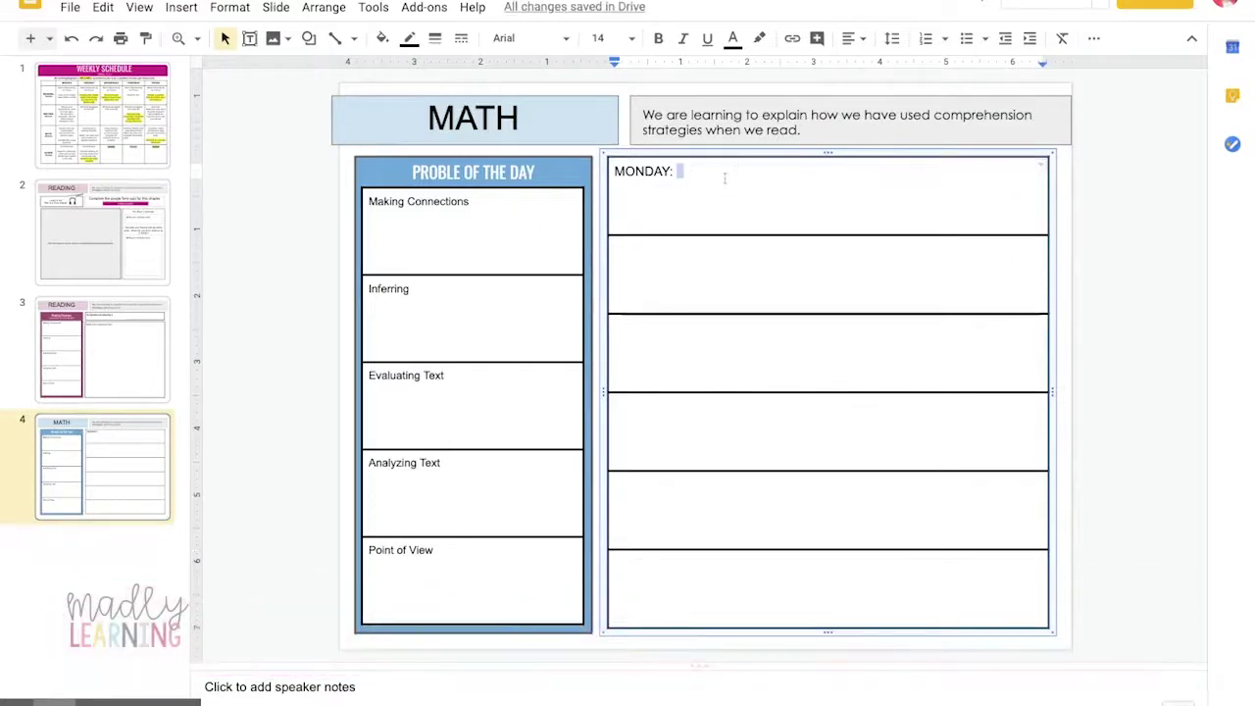
pyautogui.write('complete th')
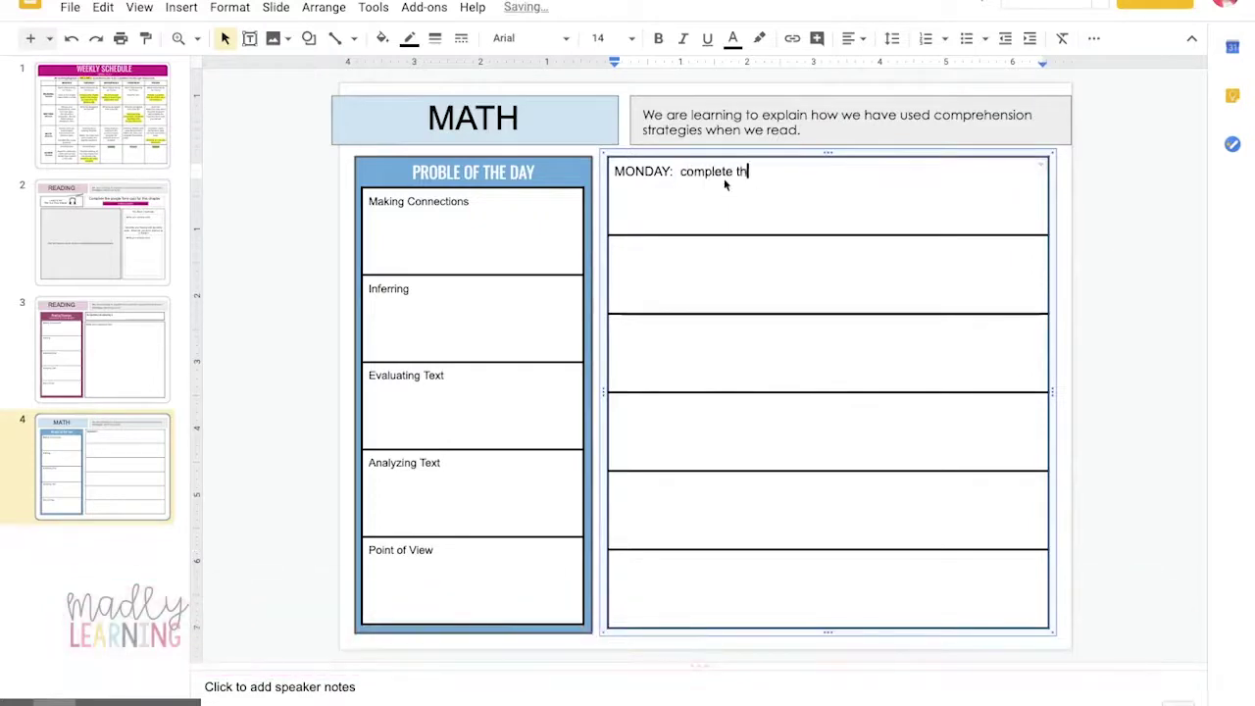
pyautogui.write('e review questions tha')
pyautogui.write('.')
pyautogui.click(661, 257)
pyautogui.write('Tud')
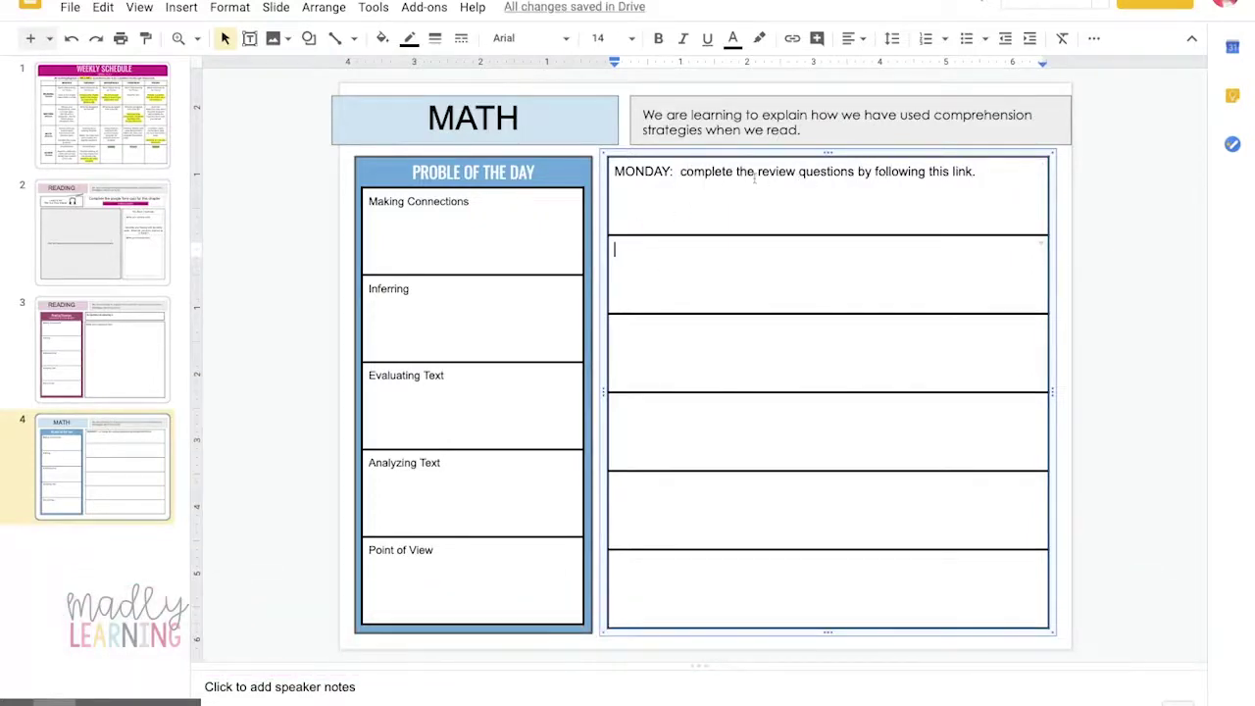
pyautogui.click(745, 152)
pyautogui.press('Delete')
# Step: Insert a two-by-two table and stretch it over the empty area beside the blue box
pyautogui.click(181, 7)
pyautogui.moveTo(235, 178)
pyautogui.click(390, 204)
pyautogui.moveTo(376, 367); pyautogui.dragTo(608, 367)
pyautogui.moveTo(781, 339); pyautogui.dragTo(775, 154)
pyautogui.moveTo(995, 183); pyautogui.dragTo(1062, 635)
# Step: Label the four table cells "Monday", "Tuesday", "Wednesday" and "Thursday"
pyautogui.click(617, 208)
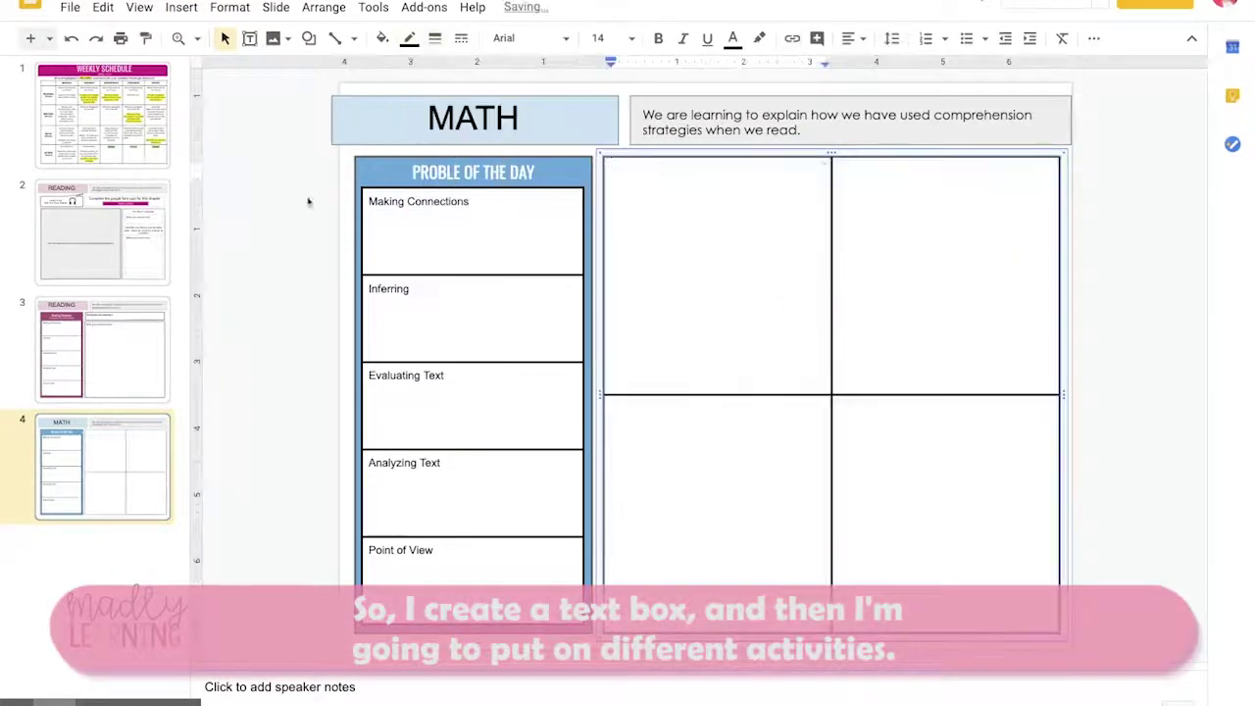
pyautogui.write('Monday')
pyautogui.press('Tab')
pyautogui.write('Tuesday')
pyautogui.press('Tab')
pyautogui.write('Wednesday')
pyautogui.press('Tab')
pyautogui.write('Thursday')
# Step: Duplicate the Math slide without its blue problem box and widen the two-by-two table across the whole copy
pyautogui.click(167, 522)
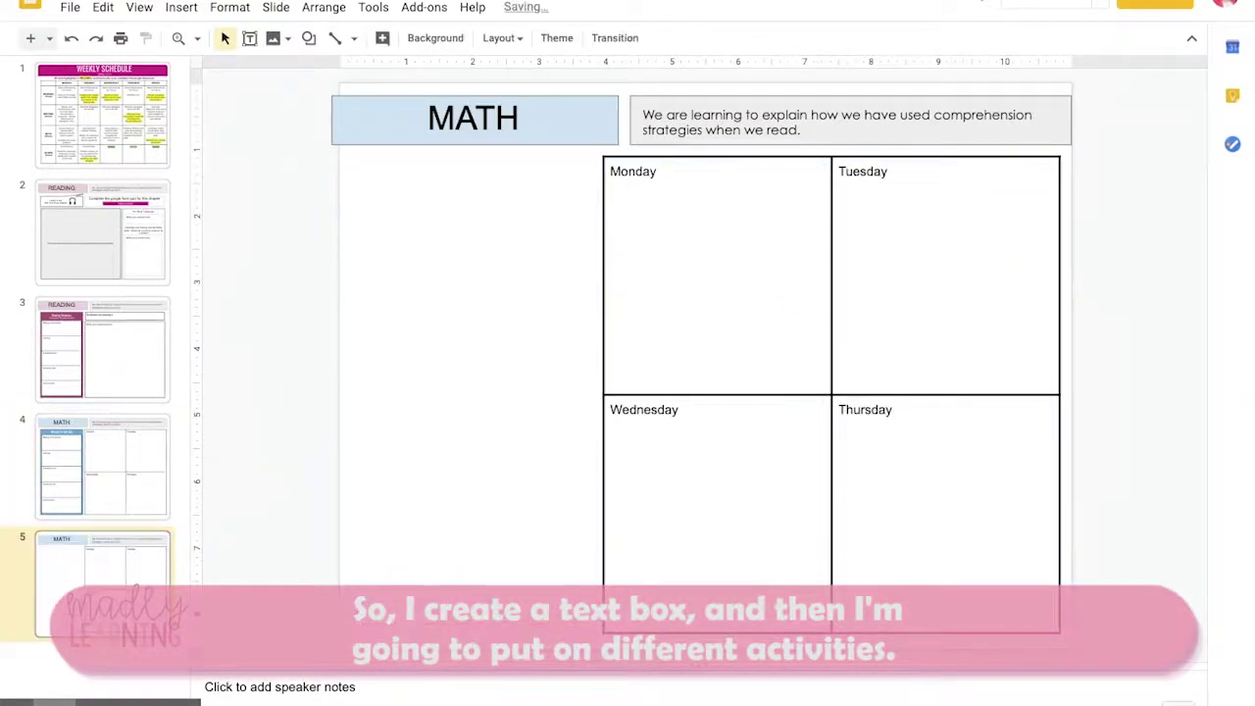
pyautogui.moveTo(603, 395); pyautogui.dragTo(351, 396)
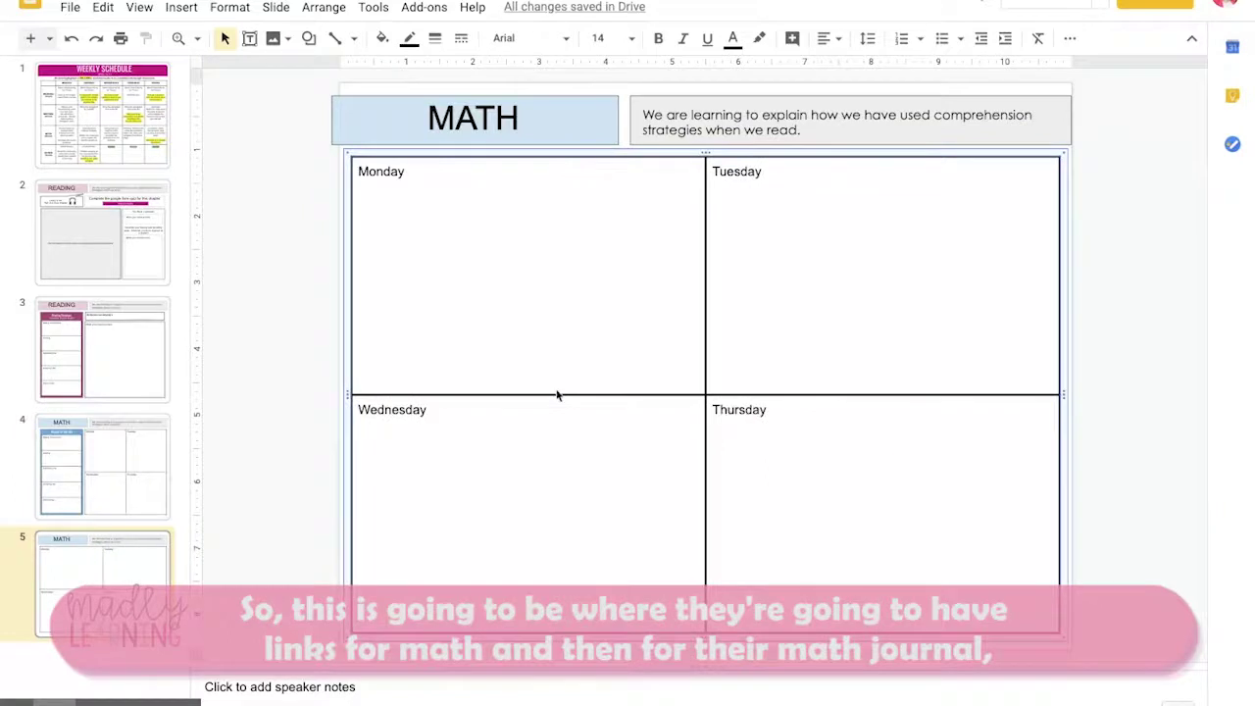
# Step: Replace "Monday" with "Here is how I practiced to learn more about our learning goal" and "Tuesday" with "I can explain my knowledge and understanding in words."
pyautogui.doubleClick(412, 172)
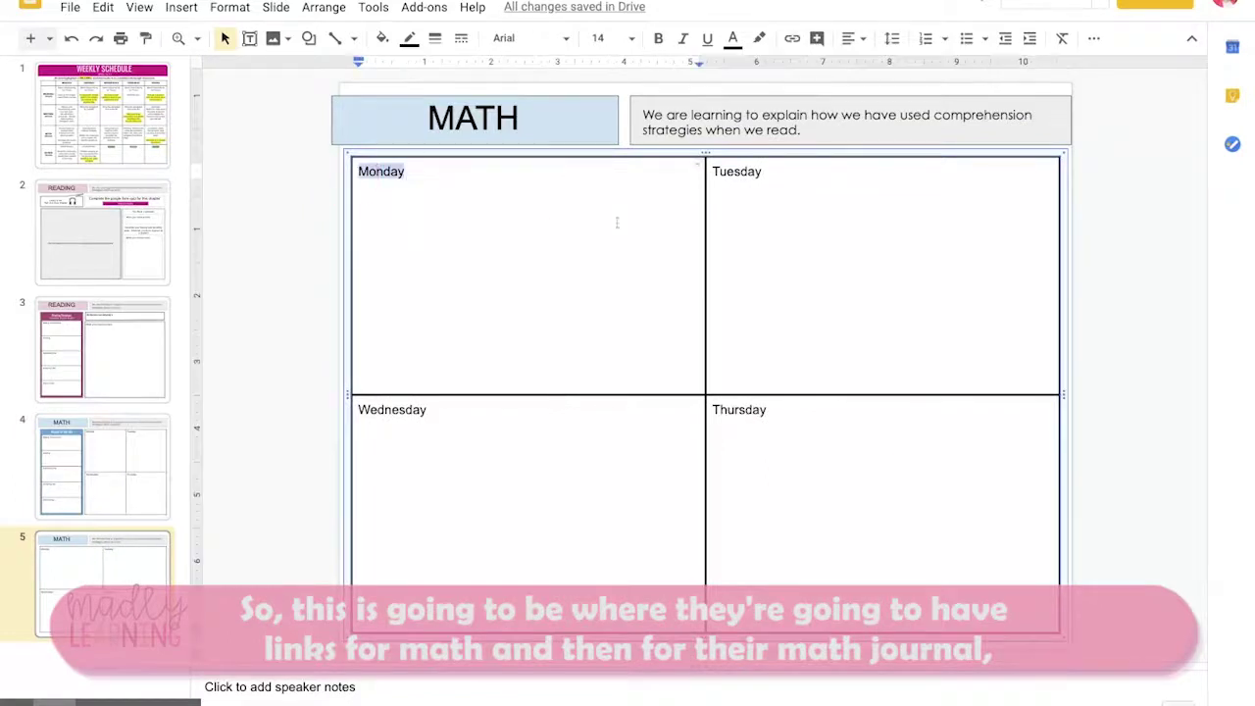
pyautogui.write('Here is how I practiced to learn more about our learning goal')
pyautogui.doubleClick(737, 172)
pyautogui.press('BackSpace')
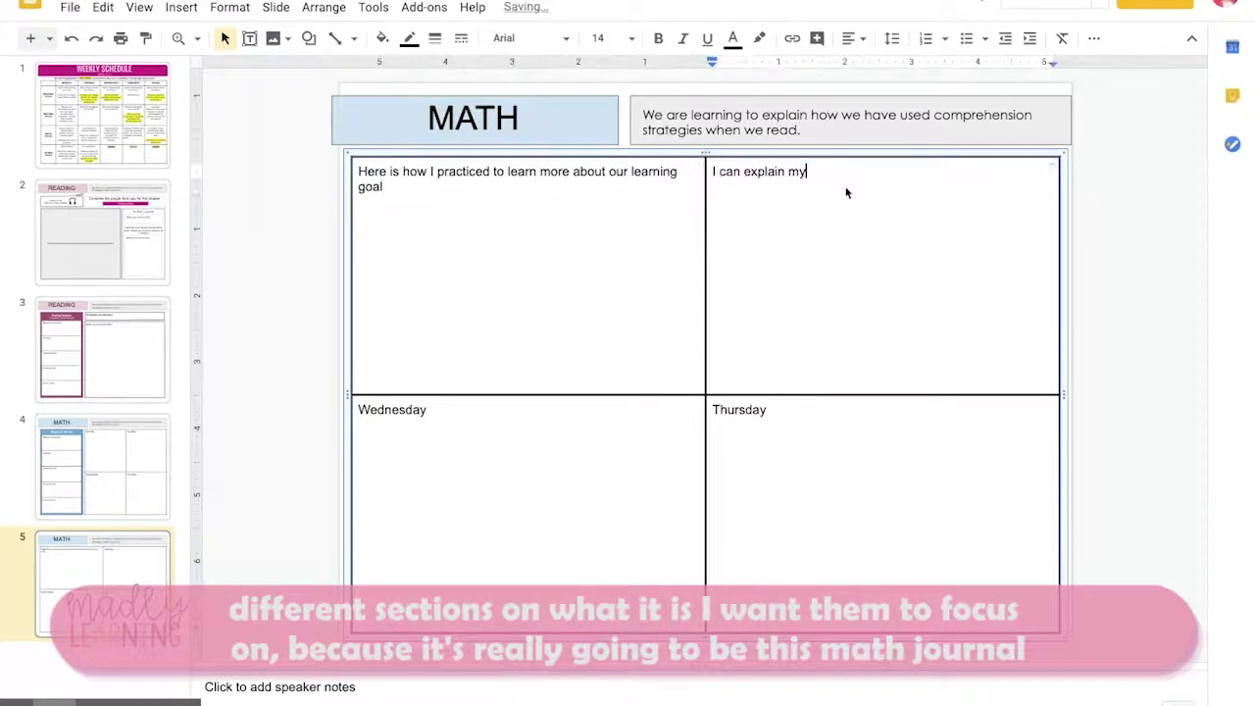
pyautogui.write('I can explain my knowledge and understanding in words.')
# Step: Replace "Wednesday" with "I can show my understanding with these examples" and "Thursday" with a prompt to make and solve a word problem
pyautogui.doubleClick(412, 410)
pyautogui.write('I can show my understanding with these examples')
pyautogui.doubleClick(798, 425)
pyautogui.write('I can make a qu')
pyautogui.write('ws my understanding of u and solve it')
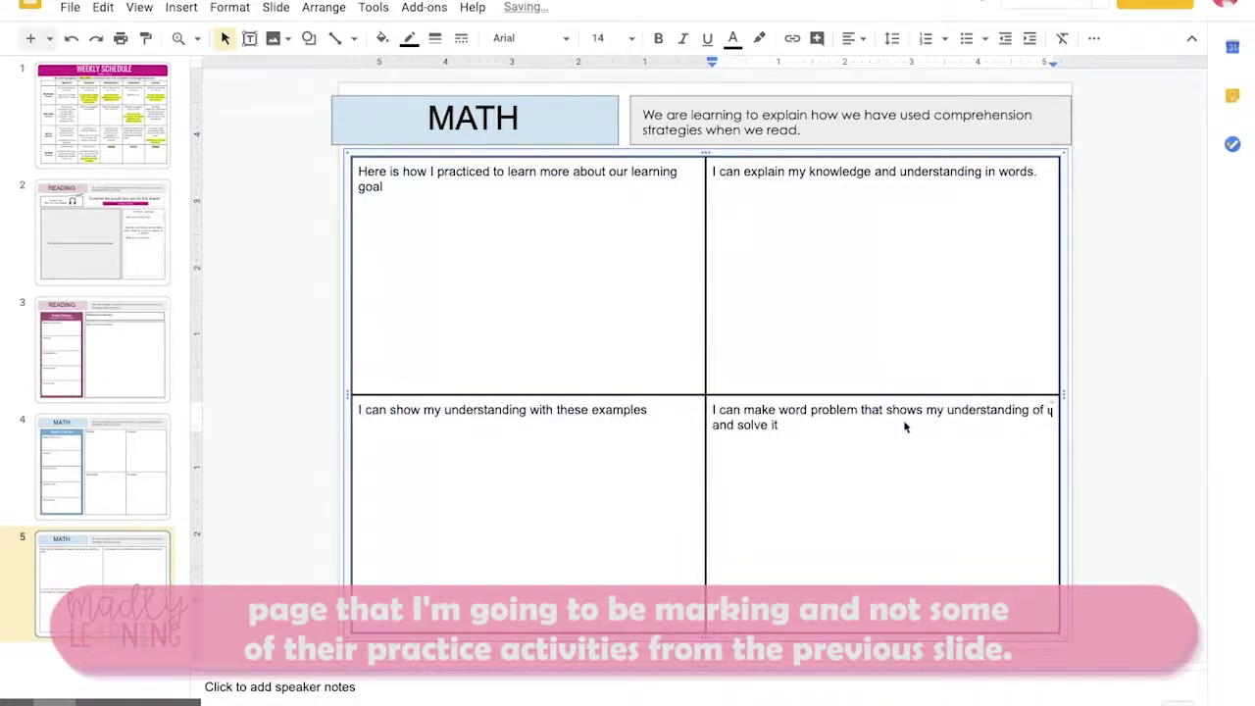
pyautogui.click(316, 274)
# Step: Duplicate the Reading choice board slide and change the copy's title to WRITING
pyautogui.click(114, 463)
pyautogui.click(97, 130)
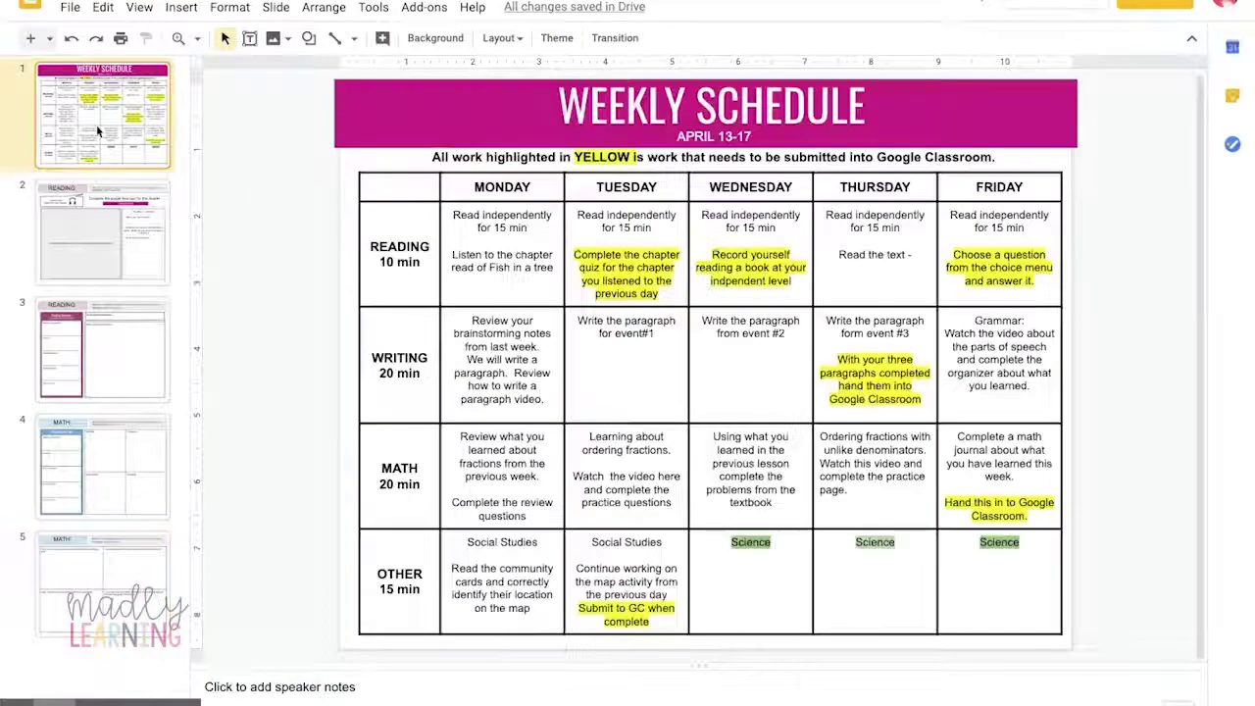
pyautogui.click(108, 461)
pyautogui.doubleClick(370, 137)
pyautogui.write('WRITING')
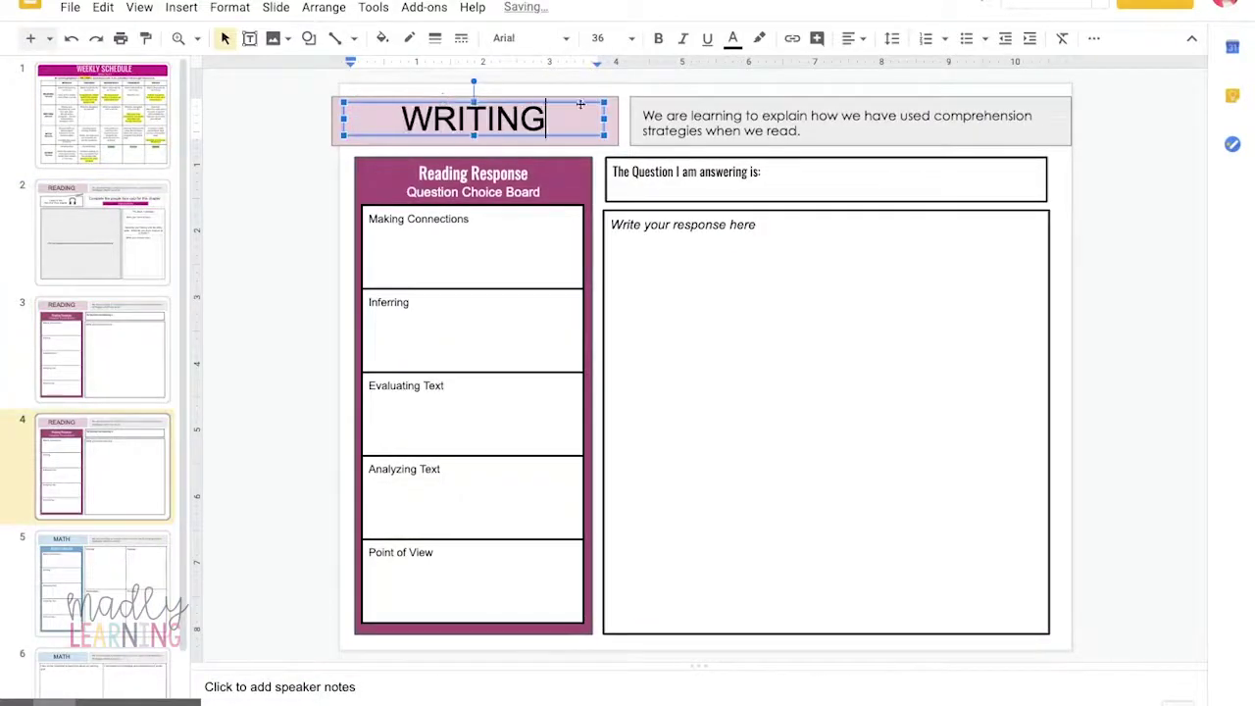
# Step: Change the learning goal to "We are learning to write a paragraph based on our brainstorming steps." and clear everything below it
pyautogui.tripleClick(656, 121)
pyautogui.write('WE A based on our brainstorming steps.')
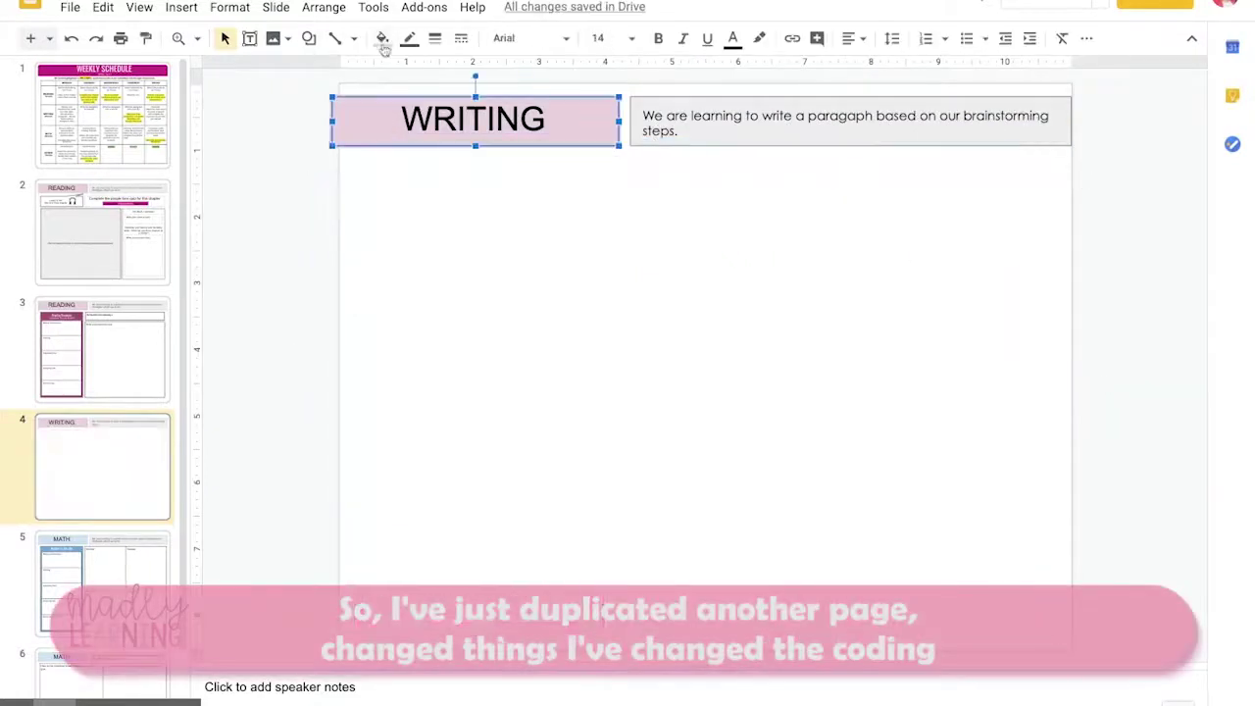
# Step: Recolor the WRITING title box with a light yellow fill
pyautogui.click(382, 45)
pyautogui.click(471, 308)
pyautogui.click(382, 40)
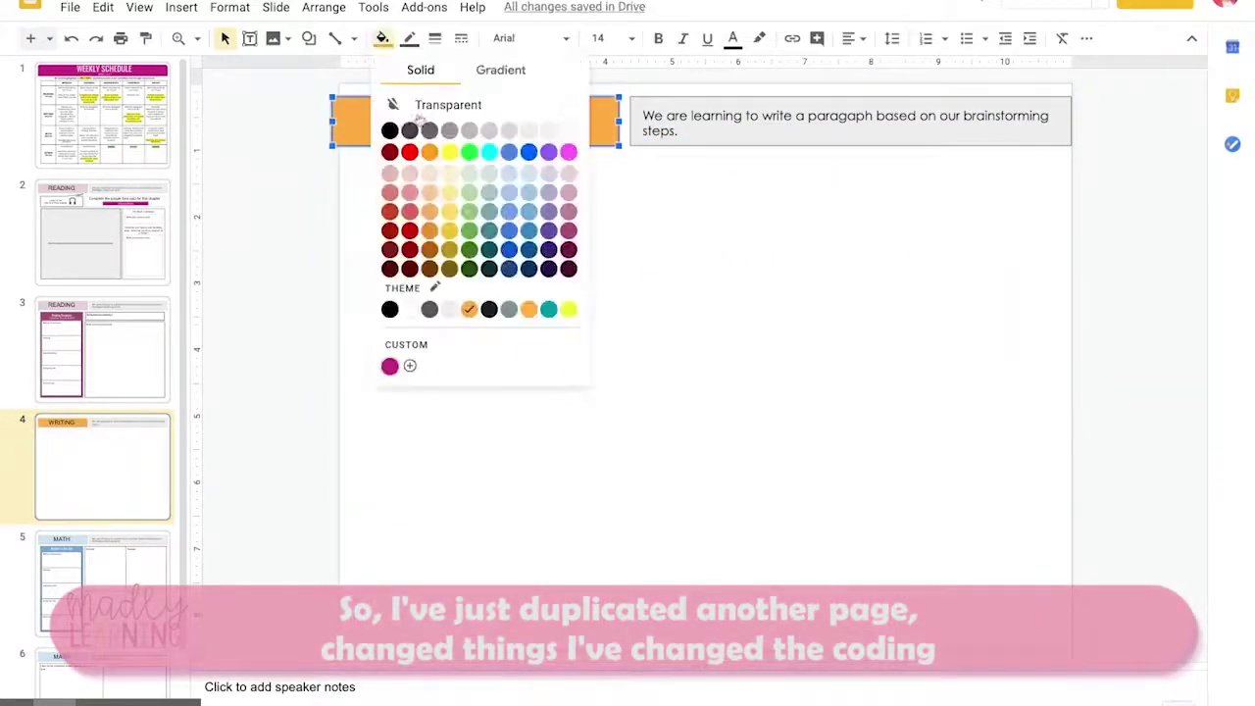
pyautogui.click(448, 192)
# Step: Draw a large text box across the empty area of the Writing slide, leaving a gap beneath the title
pyautogui.click(496, 193)
pyautogui.moveTo(363, 158); pyautogui.dragTo(1053, 217)
pyautogui.click(249, 38)
pyautogui.moveTo(364, 229)
pyautogui.mouseDown()
pyautogui.moveTo(1051, 628)
pyautogui.moveTo(956, 629)
pyautogui.mouseUp()
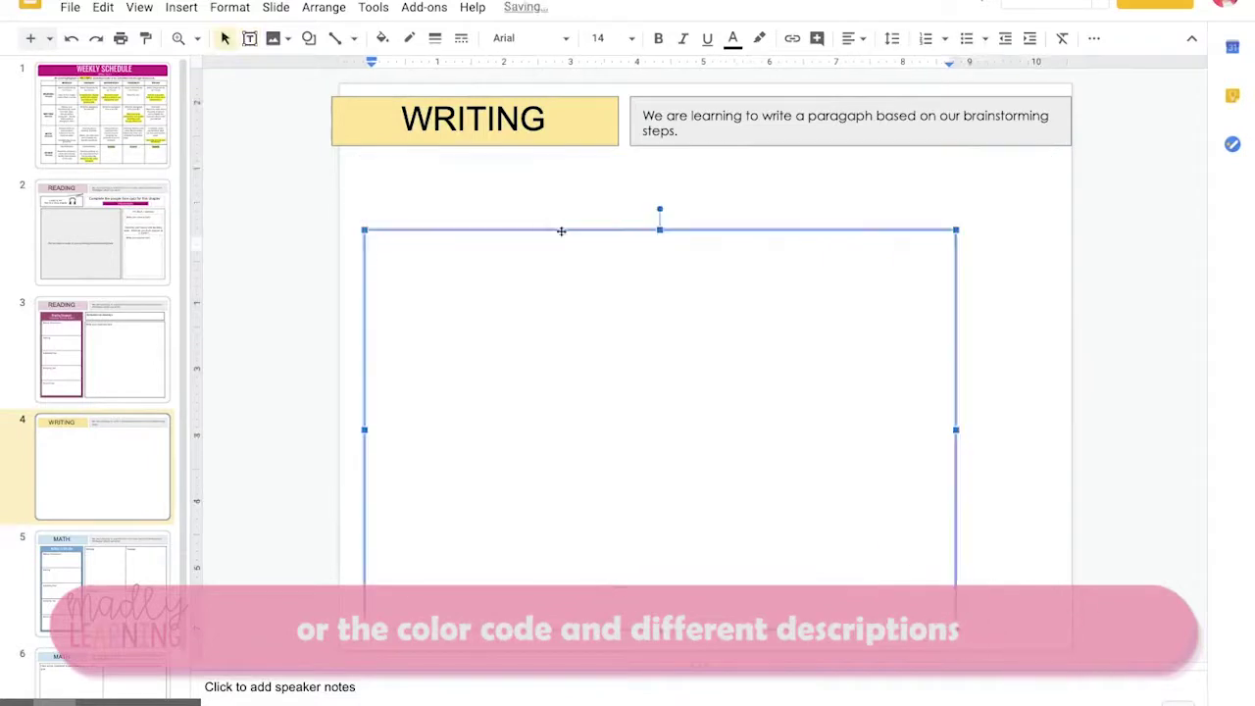
# Step: Arrange the outlined boxes on the Writing slide as a wide strip beneath the title and a large box below it
pyautogui.click(305, 258)
pyautogui.moveTo(443, 274); pyautogui.dragTo(460, 274)
pyautogui.click(291, 281)
# Step: Build a column of three unfilled rectangles alongside the large box, making the middle one the tallest
pyautogui.click(309, 38)
pyautogui.moveTo(338, 69)
pyautogui.click(453, 70)
pyautogui.moveTo(364, 230)
pyautogui.mouseDown()
pyautogui.moveTo(452, 335)
pyautogui.moveTo(401, 436)
pyautogui.moveTo(368, 624)
pyautogui.mouseUp()
pyautogui.press('super+d')
pyautogui.press('super+d')
pyautogui.click(411, 325)
pyautogui.moveTo(408, 335); pyautogui.dragTo(408, 302)
pyautogui.moveTo(407, 393); pyautogui.dragTo(407, 453)
pyautogui.moveTo(408, 404); pyautogui.dragTo(408, 310)
pyautogui.moveTo(319, 284); pyautogui.dragTo(431, 578)
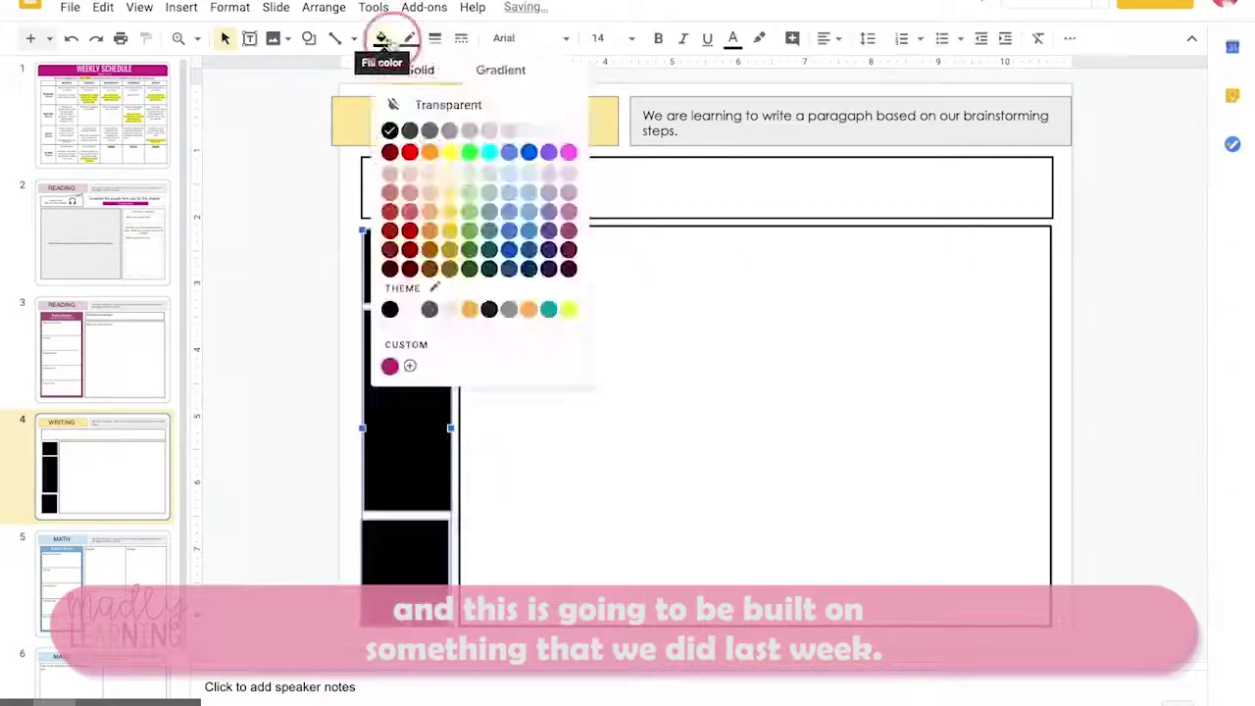
# Step: Label the three column boxes "Introduction", "Middle" and "Conclusion" from top to bottom
pyautogui.click(407, 266)
pyautogui.write('Beginning')
pyautogui.click(407, 410)
pyautogui.write('Middle')
pyautogui.click(442, 555)
pyautogui.write('Conclusion')
pyautogui.doubleClick(403, 266)
pyautogui.write('Introduction')
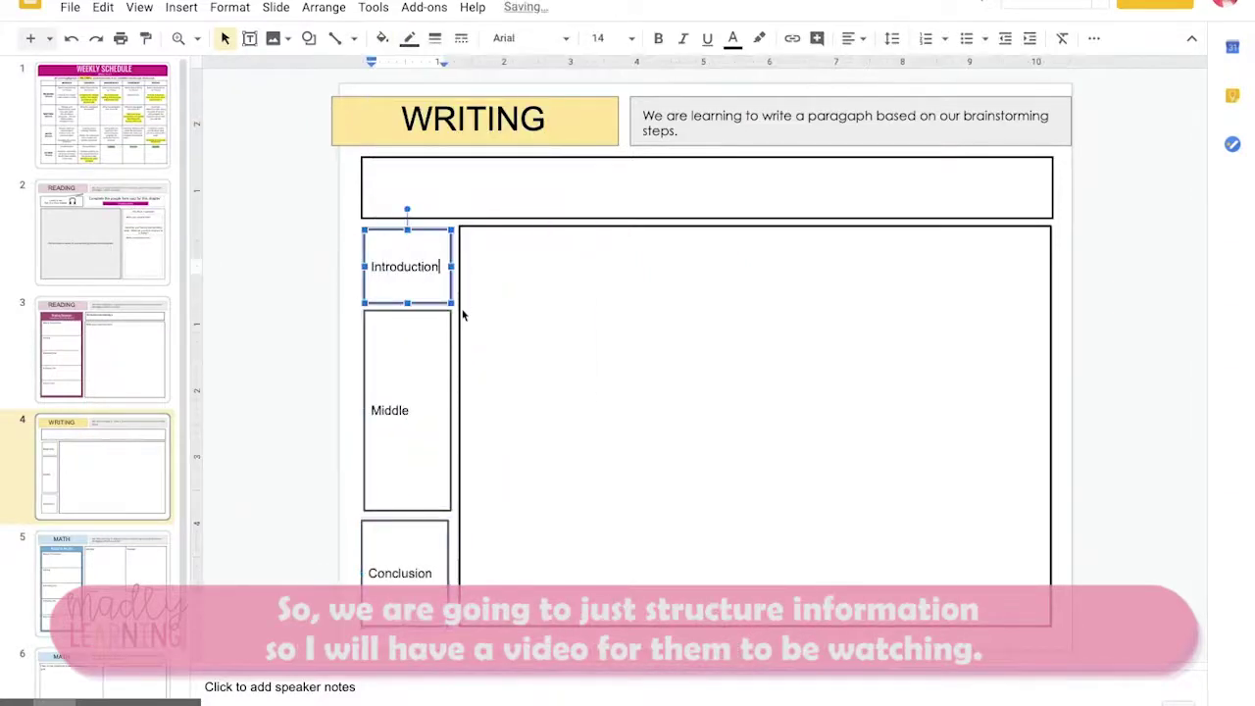
pyautogui.press('Escape')
pyautogui.press('Escape')
# Step: Shrink the wide strip to a small box above the column and resize the large box to start beside it, leaving a wider column
pyautogui.click(457, 199)
pyautogui.moveTo(458, 200); pyautogui.dragTo(449, 196)
pyautogui.click(588, 314)
pyautogui.moveTo(755, 227); pyautogui.dragTo(755, 157)
pyautogui.moveTo(460, 391); pyautogui.dragTo(560, 391)
# Step: Widen the Introduction, Middle and Conclusion boxes to the empty top box's width and stack them beneath it with small gaps
pyautogui.click(412, 266)
pyautogui.moveTo(451, 230); pyautogui.dragTo(544, 272)
pyautogui.click(432, 197)
pyautogui.click(406, 559)
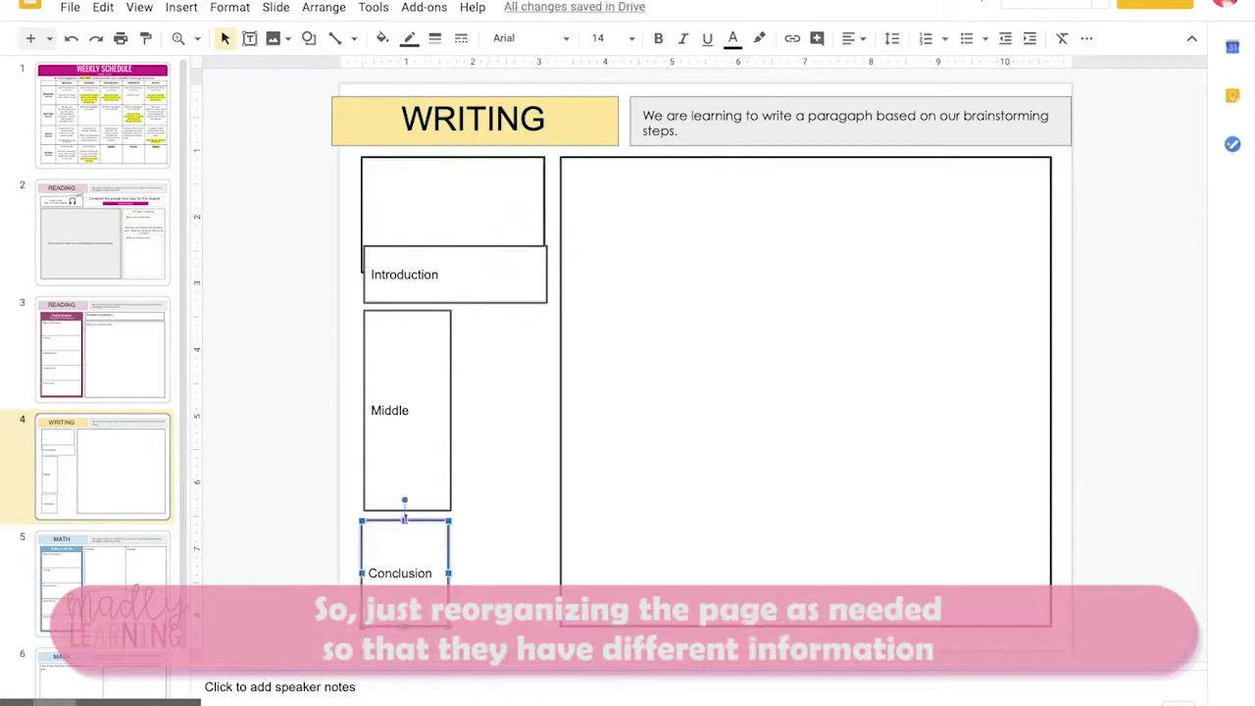
pyautogui.moveTo(405, 521); pyautogui.dragTo(405, 548)
pyautogui.click(406, 412)
pyautogui.keyDown('shift'); pyautogui.click(381, 301); pyautogui.keyUp('shift')
pyautogui.moveTo(382, 300); pyautogui.dragTo(380, 332)
pyautogui.click(406, 422)
pyautogui.moveTo(449, 442); pyautogui.dragTo(544, 442)
pyautogui.click(405, 578)
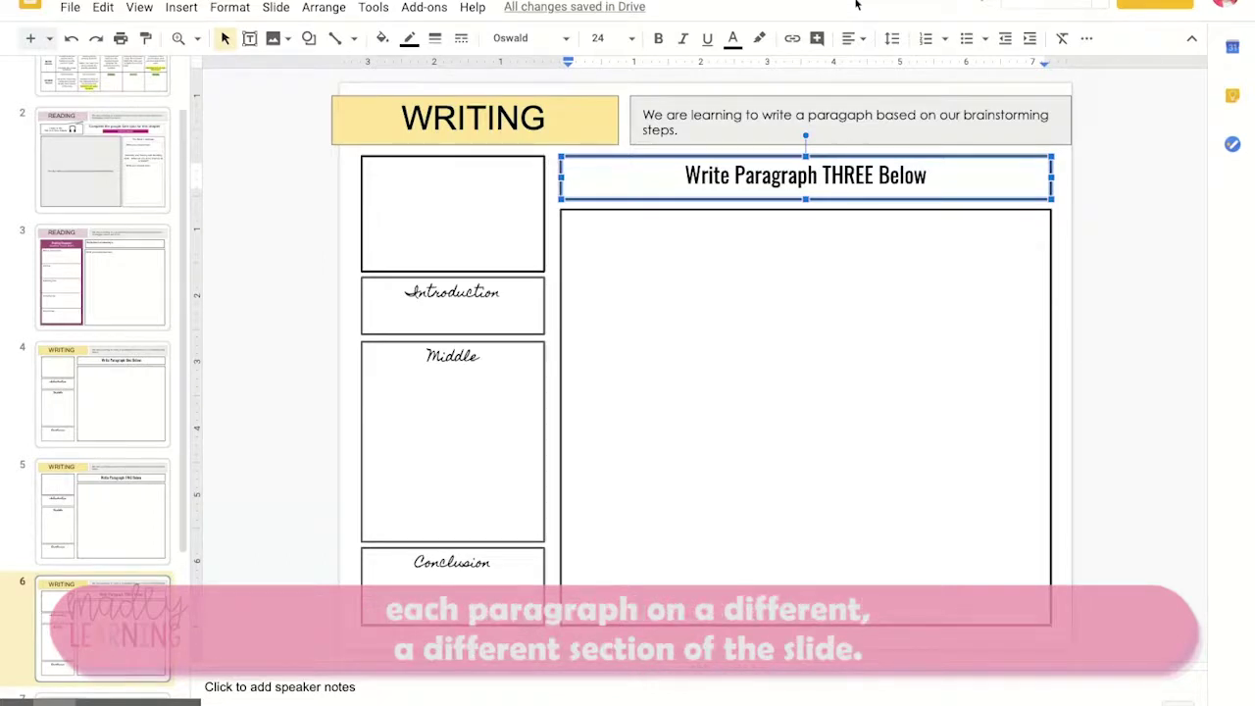
pyautogui.press('Escape')
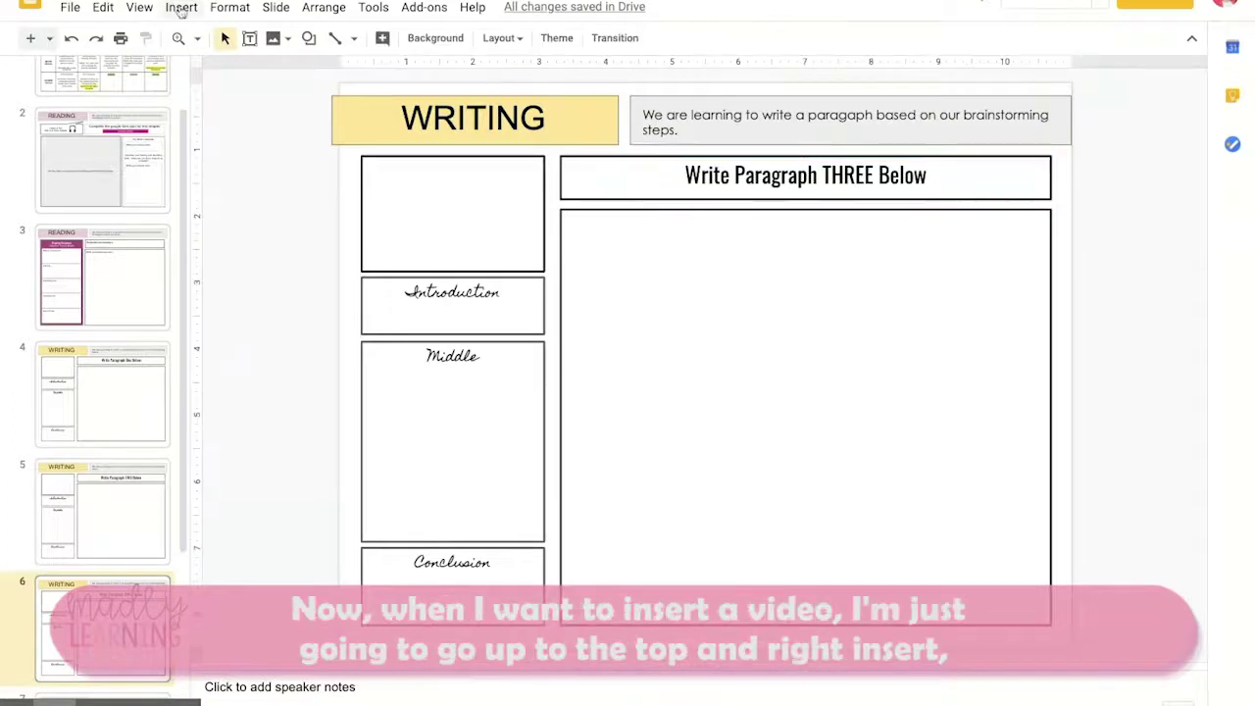
pyautogui.click(182, 8)
pyautogui.click(207, 124)
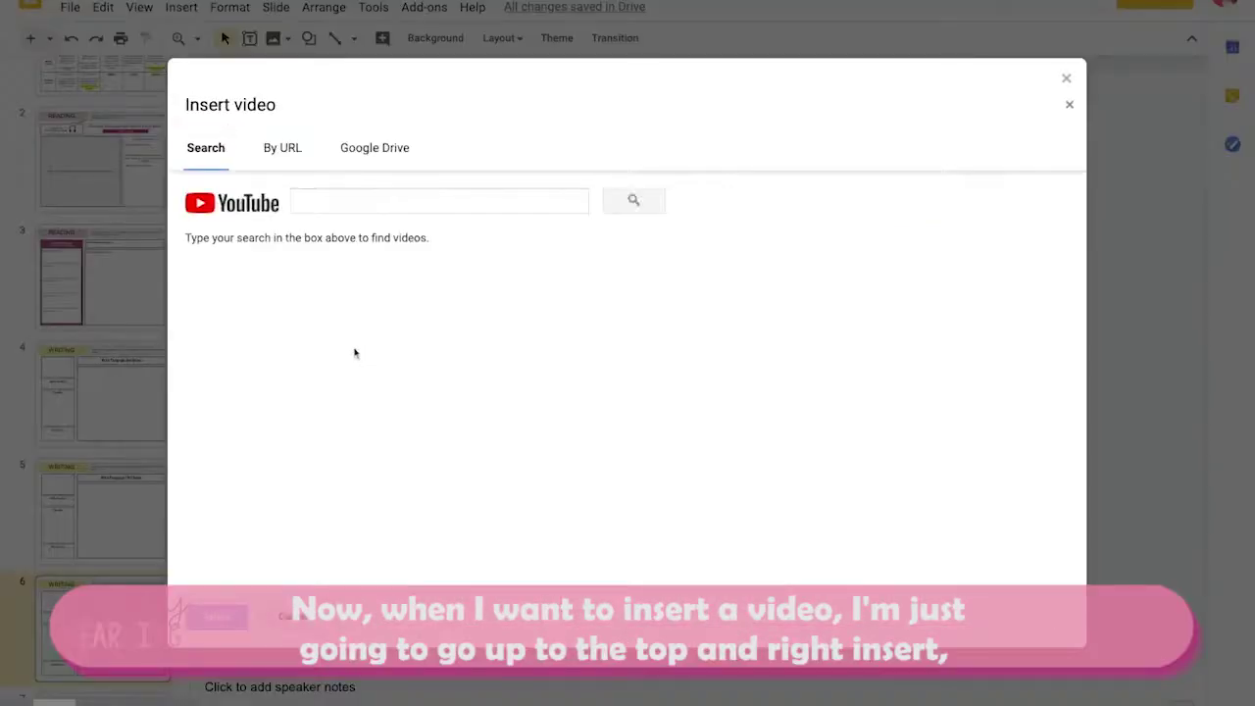
pyautogui.click(303, 202)
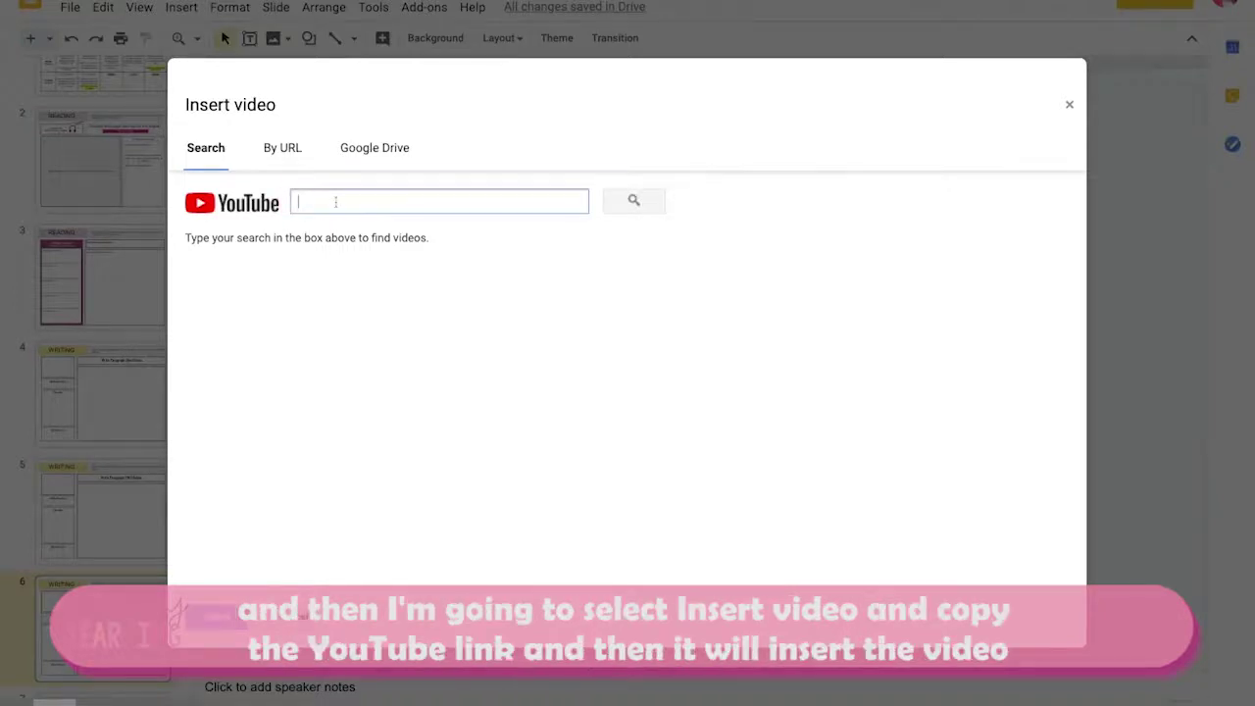
pyautogui.write('https://youtu.be/18dJR3lnMJ4')
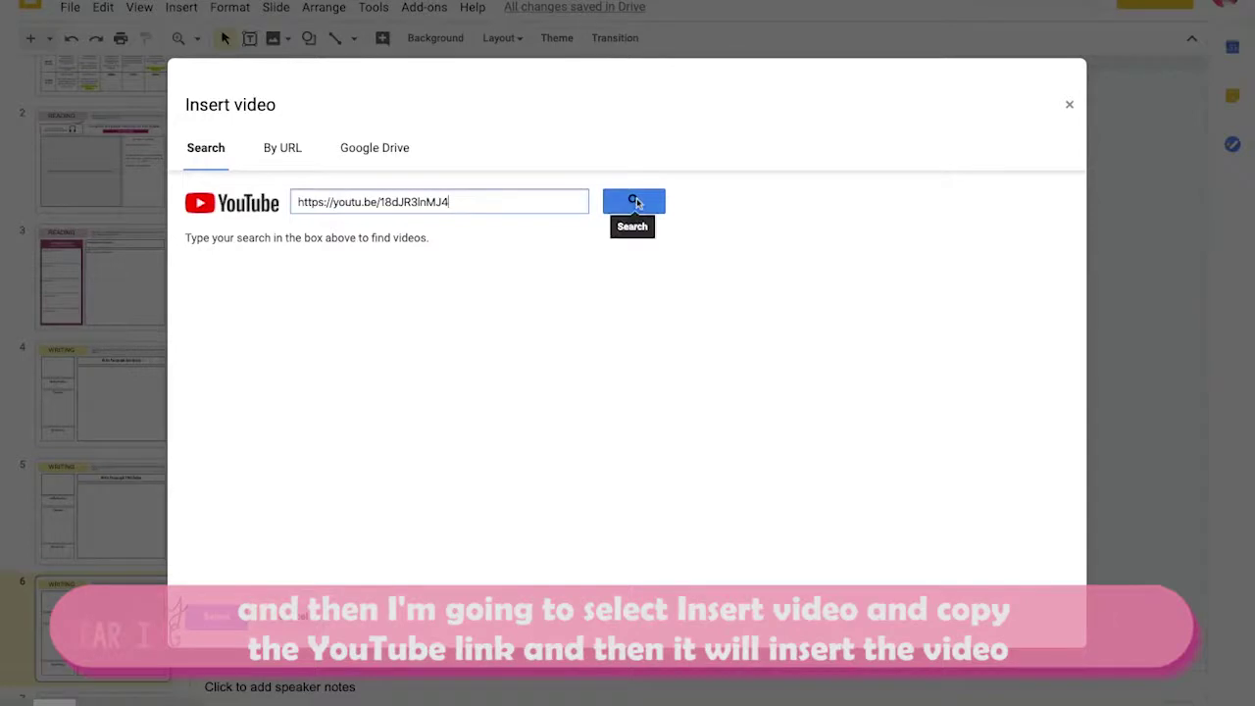
pyautogui.click(549, 205)
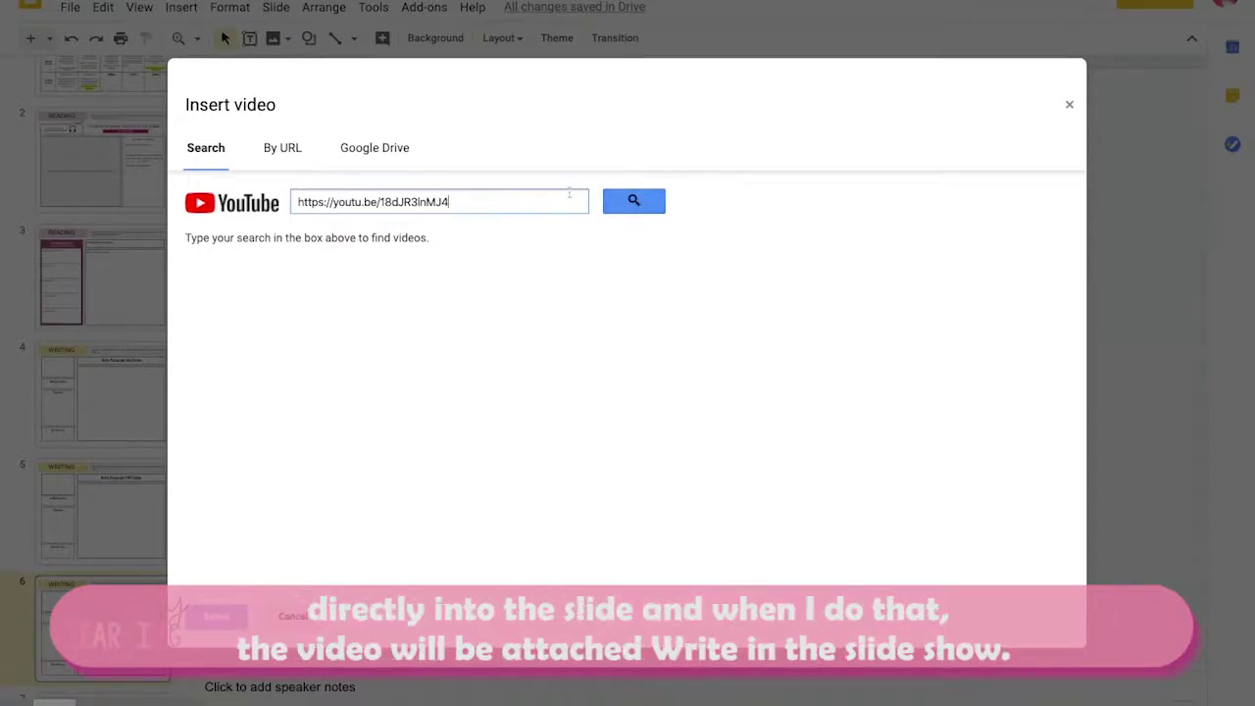
pyautogui.press('Return')
pyautogui.click(201, 269)
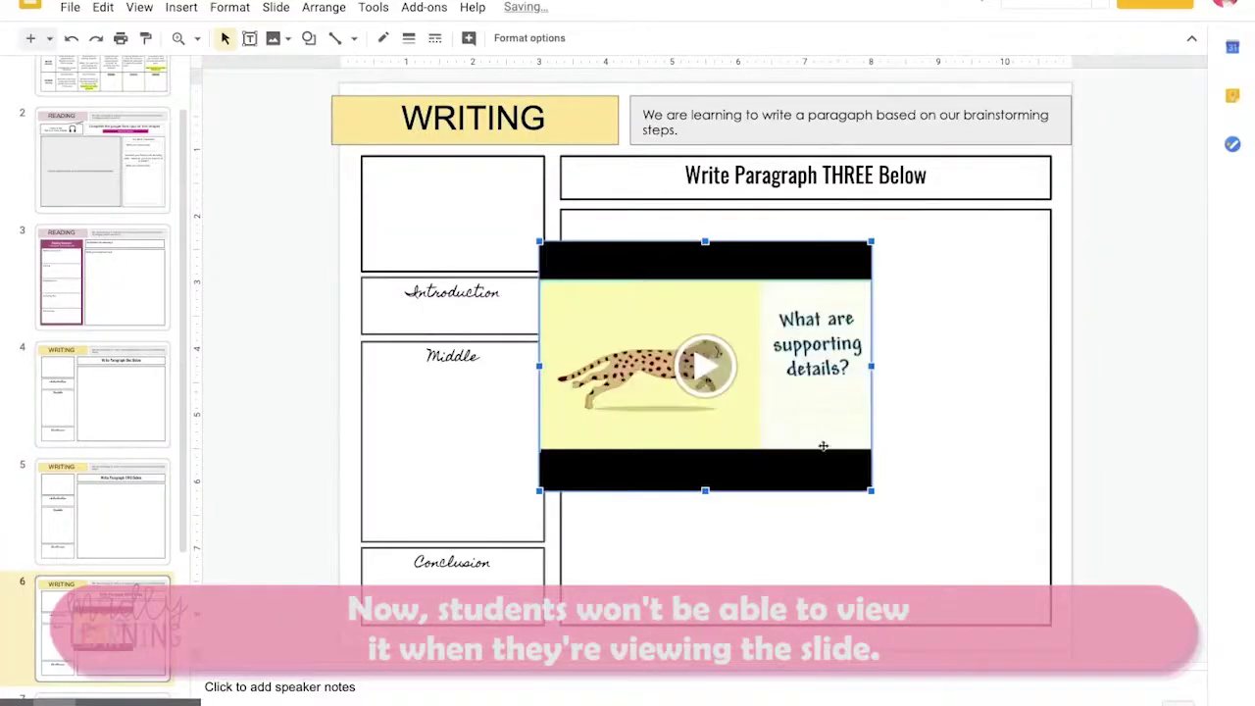
pyautogui.moveTo(872, 490); pyautogui.dragTo(685, 351)
pyautogui.moveTo(653, 303); pyautogui.dragTo(490, 219)
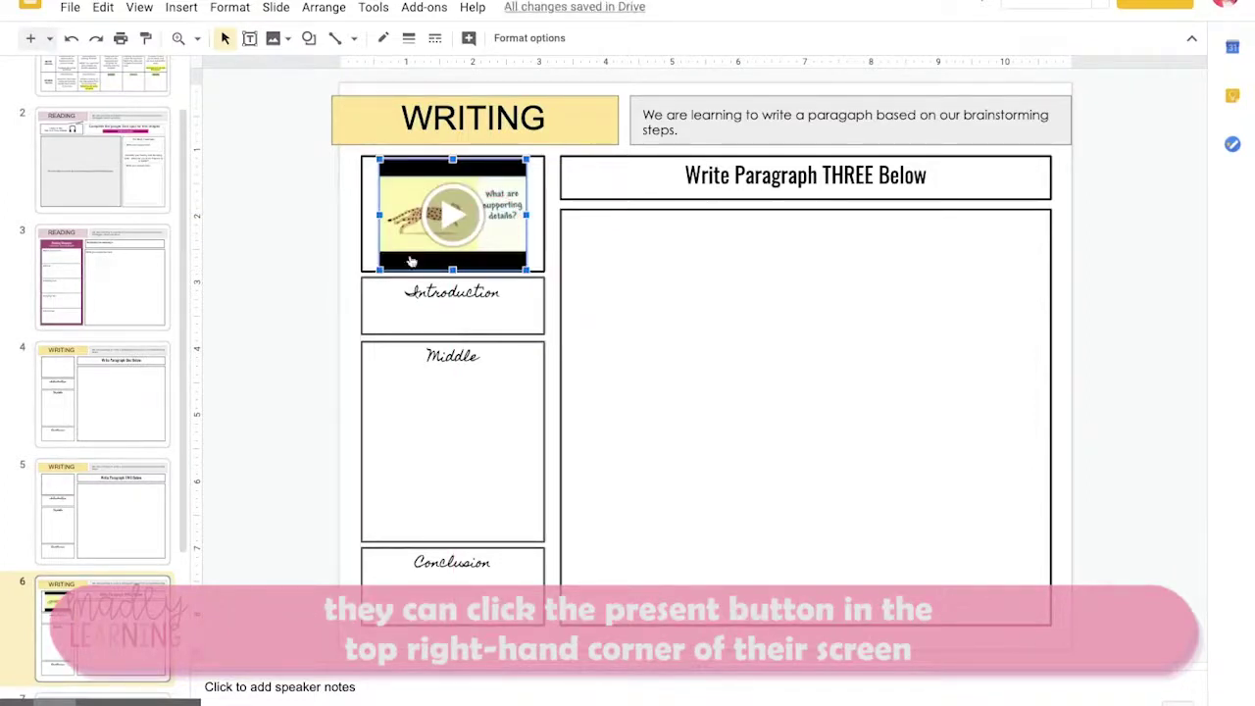
# Step: Paste the video into the same box on the Paragraph TWO and Paragraph One slides
pyautogui.click(116, 532)
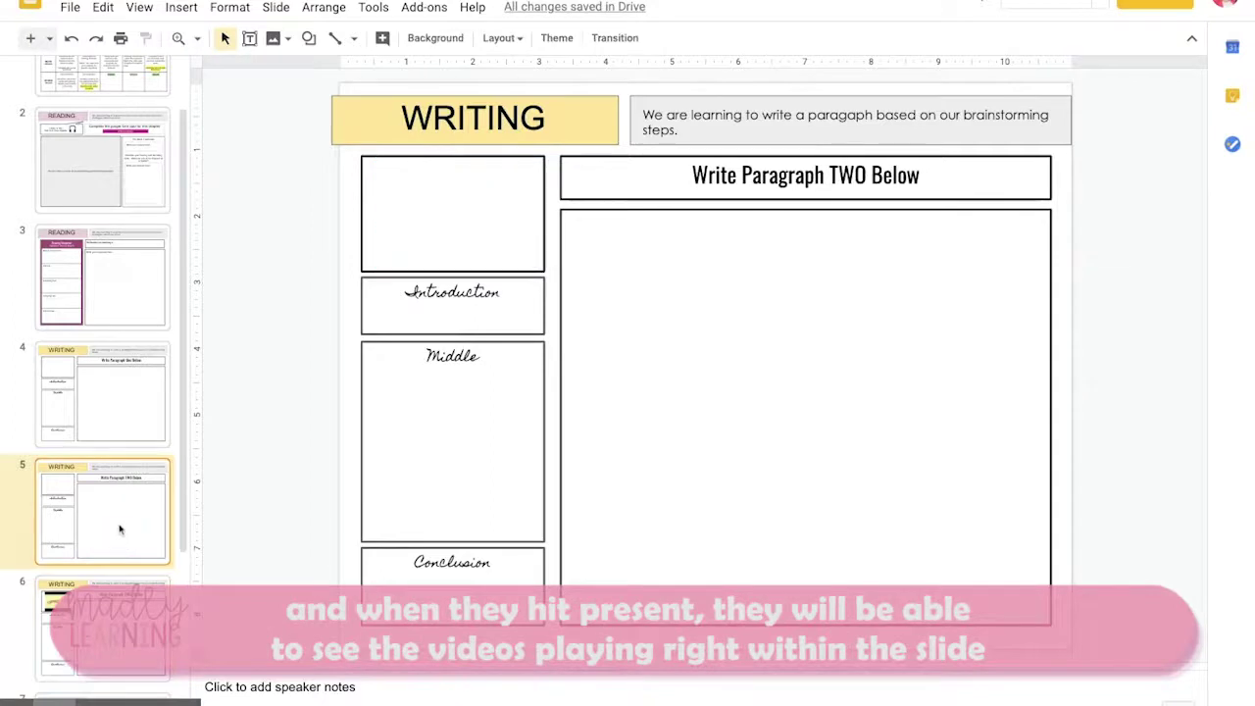
pyautogui.hotkey('ctrl', 'v')
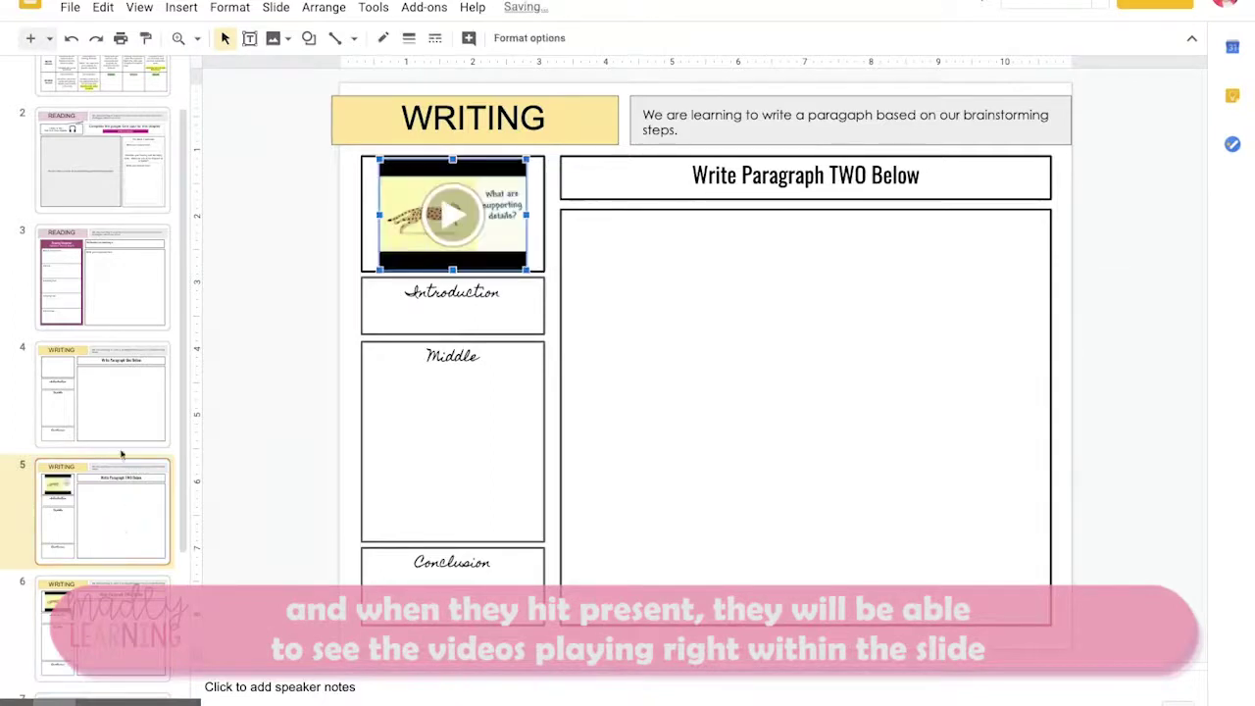
pyautogui.click(114, 393)
pyautogui.hotkey('ctrl', 'v')
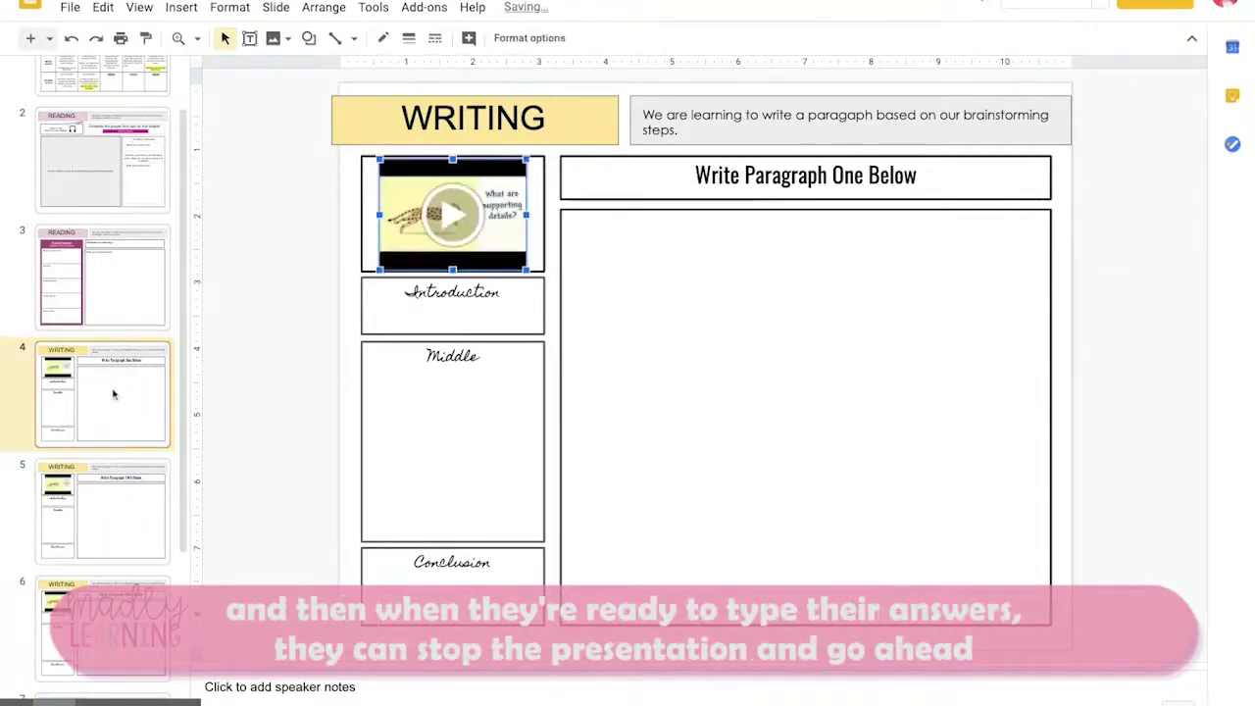
pyautogui.click(244, 384)
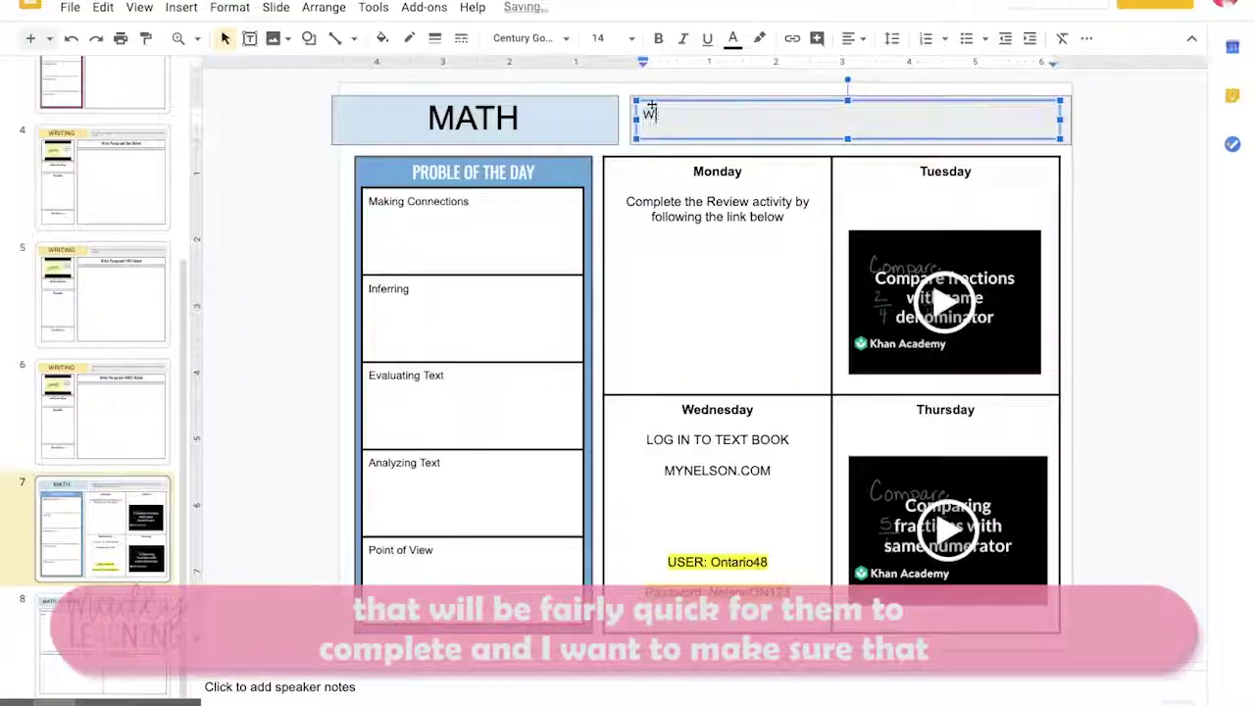
# Step: Set the MATH slide's learning goal to "We are learning to compare and order fractions." and MATH JOURNAL's to "We are learning how to compare and order fractions"
pyautogui.write('We are learning to compare and o')
pyautogui.write('rder fractions.')
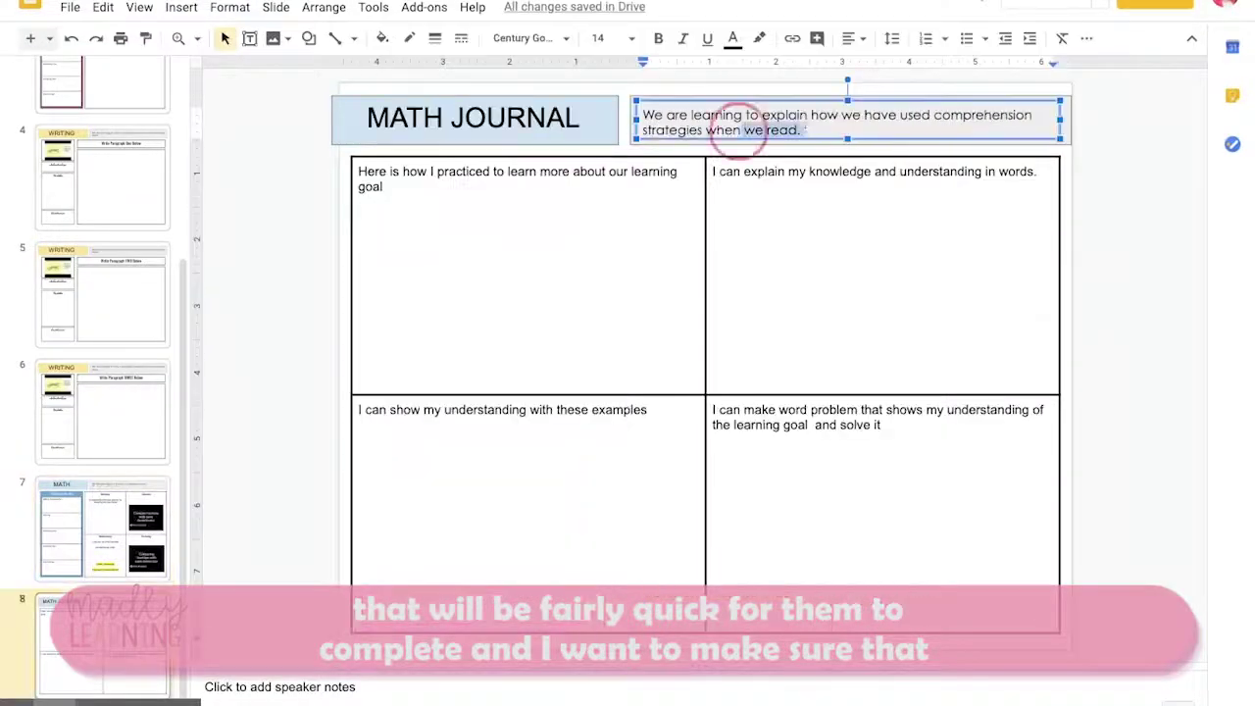
pyautogui.write('We are learning how to compare and o')
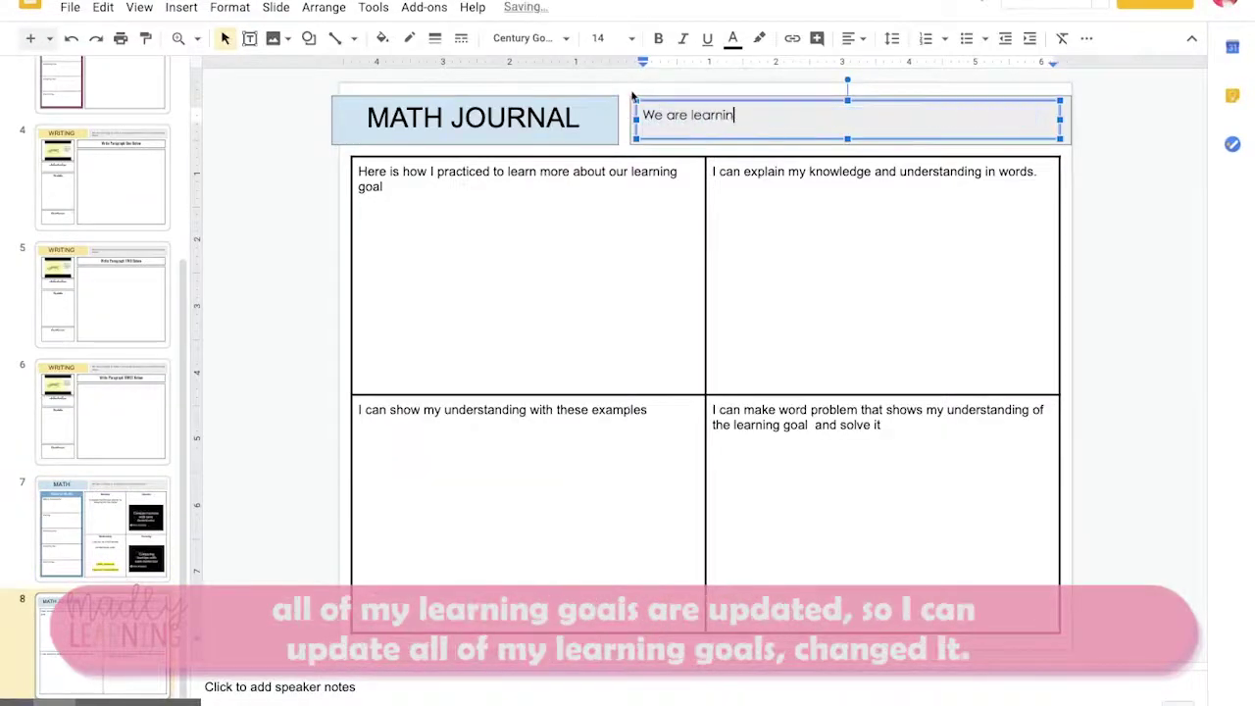
pyautogui.write('rder fractions')
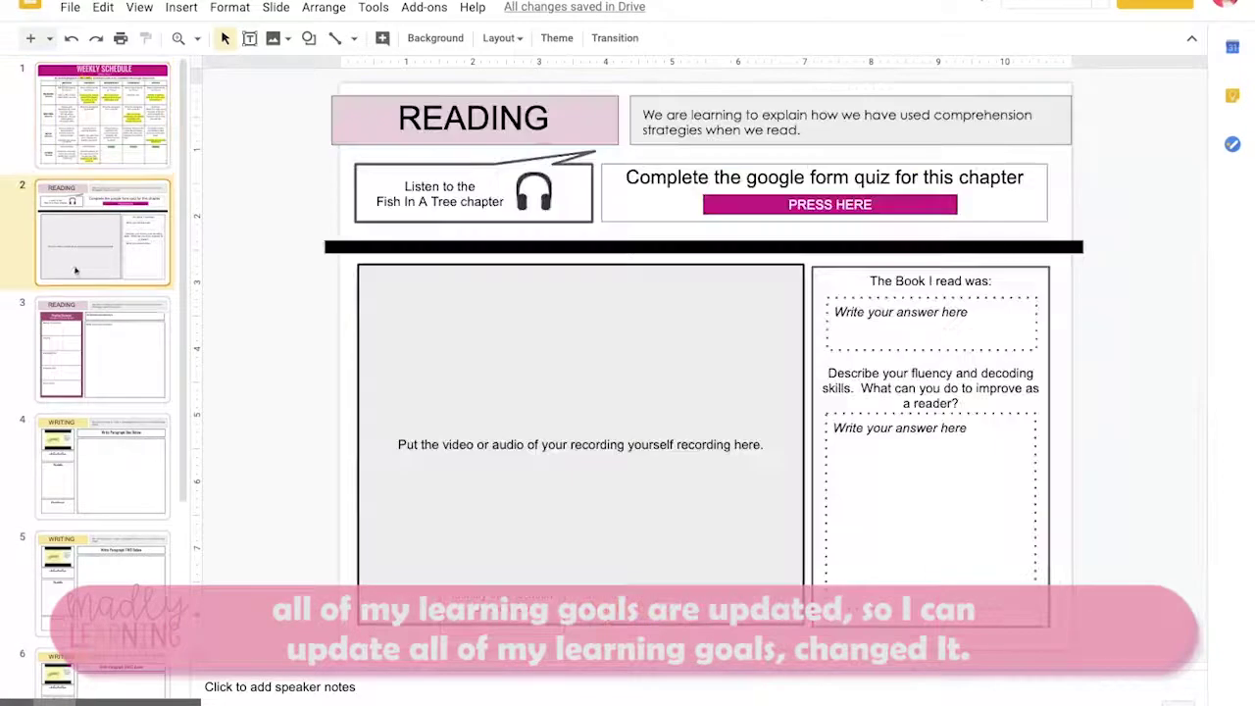
# Step: Select both READING slides and start making a copy of only the selected slides
pyautogui.click(69, 7)
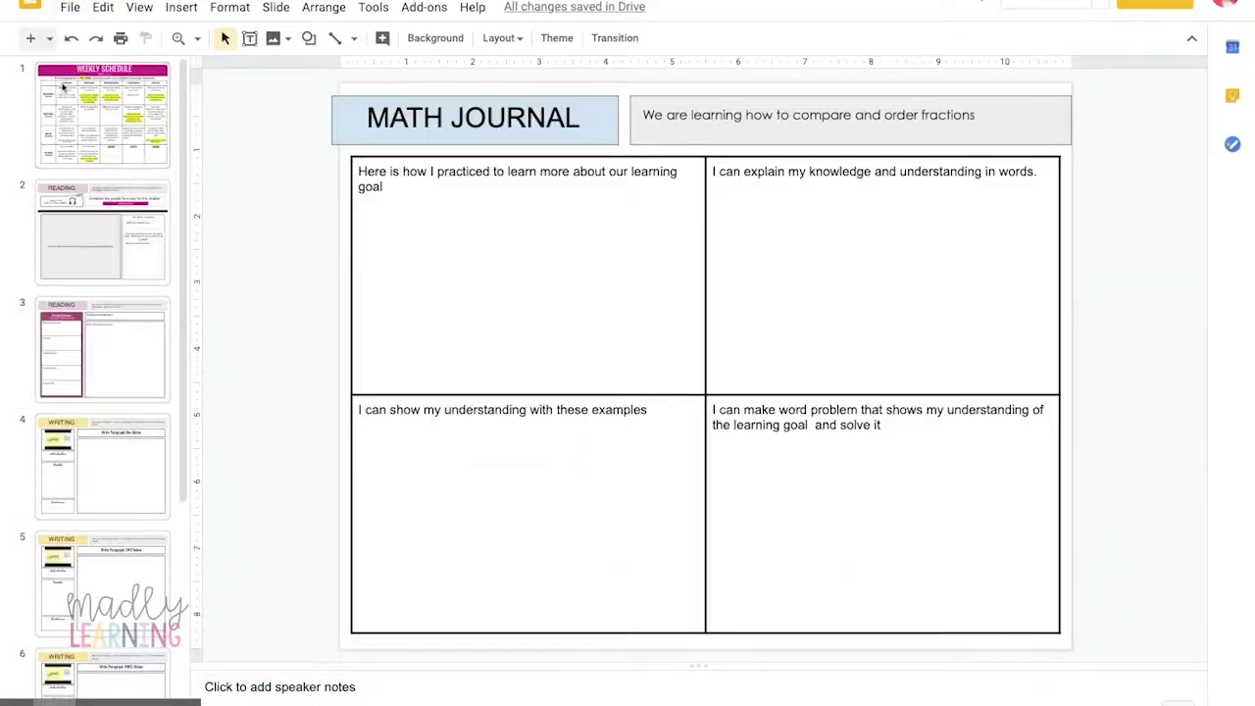
pyautogui.click(62, 88)
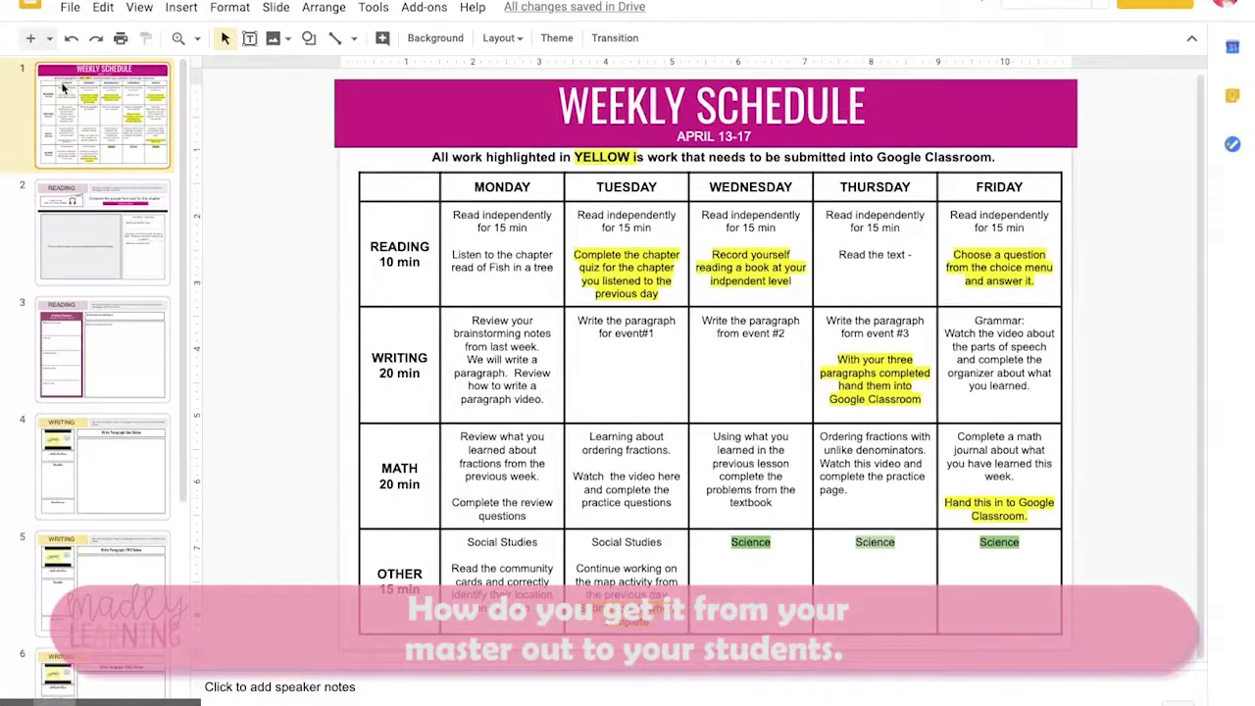
pyautogui.click(76, 272)
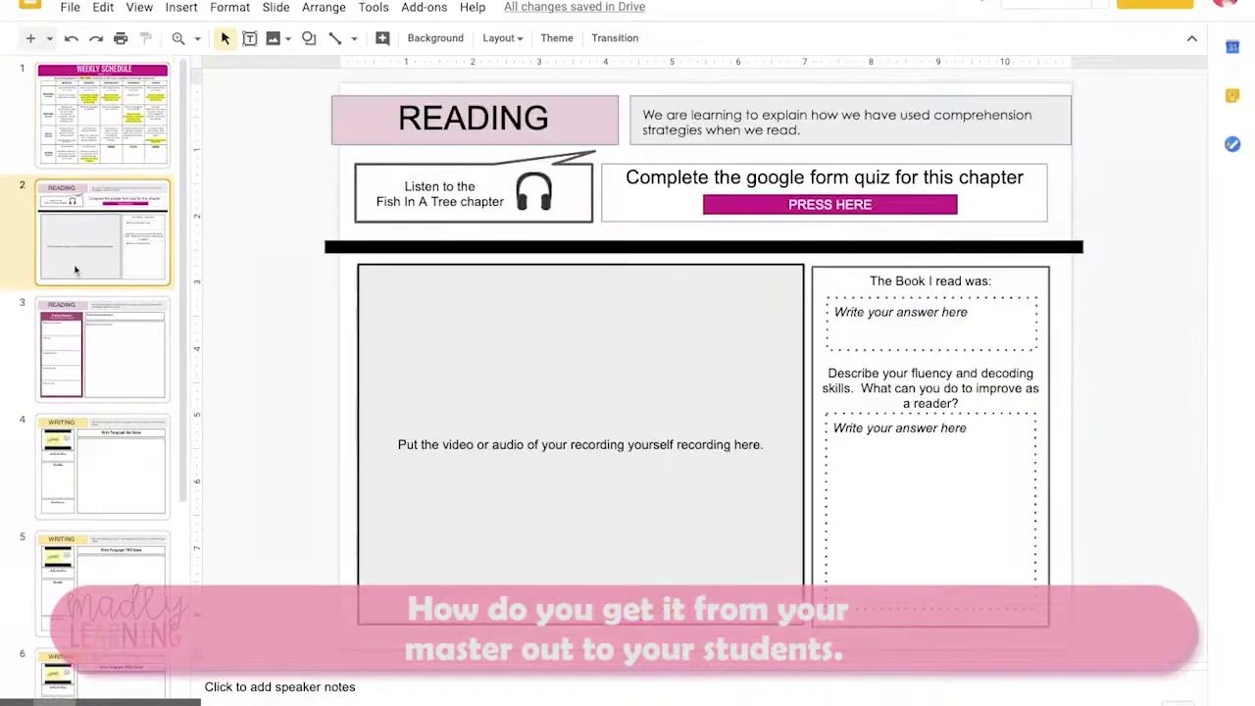
pyautogui.click(110, 378)
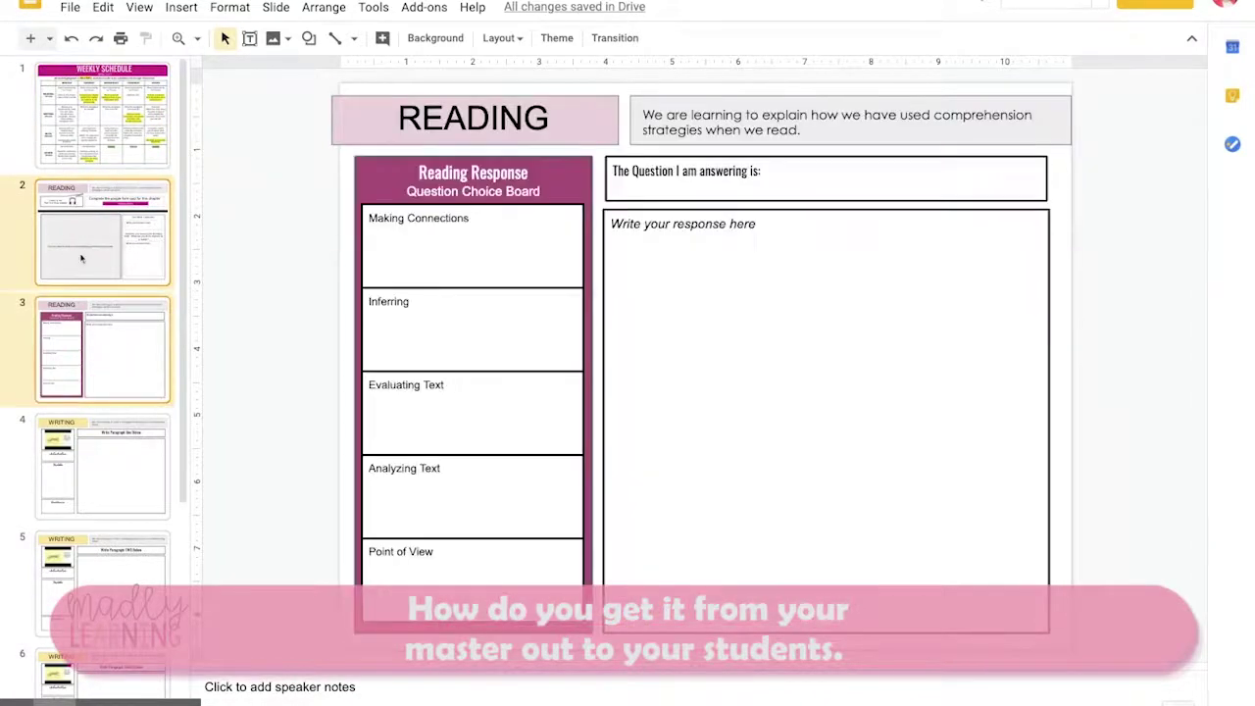
pyautogui.click(69, 8)
pyautogui.moveTo(119, 173)
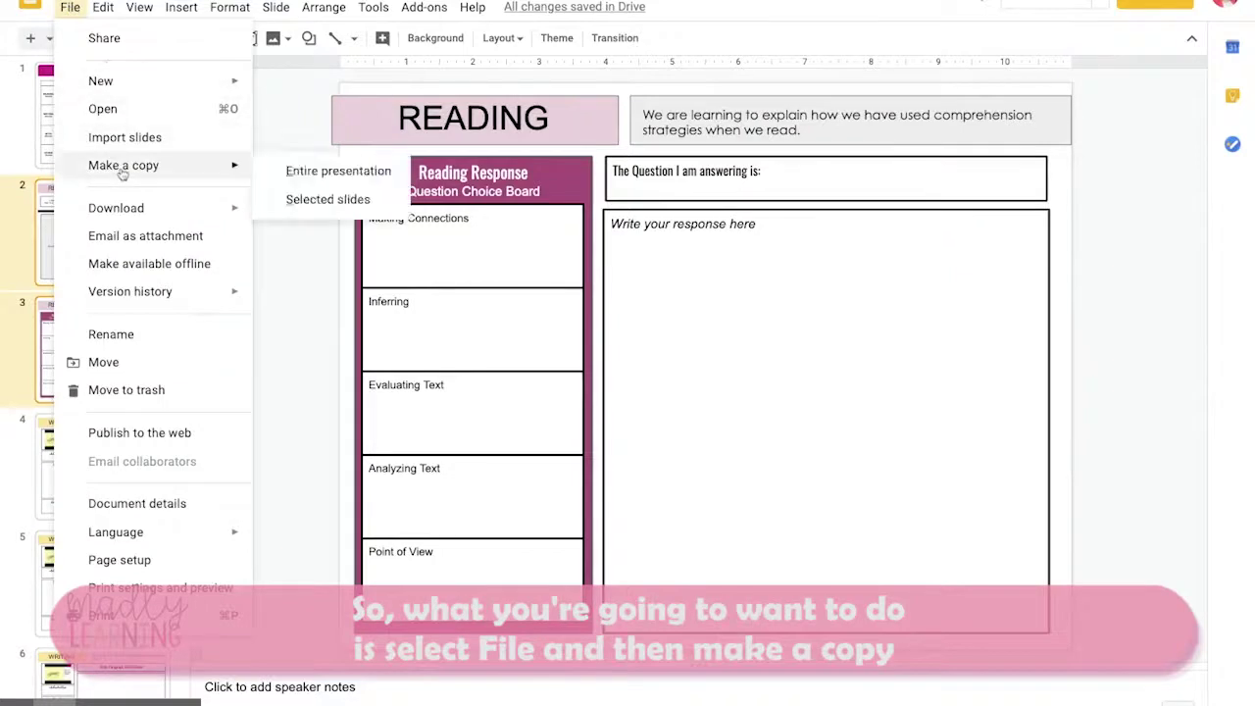
pyautogui.click(316, 208)
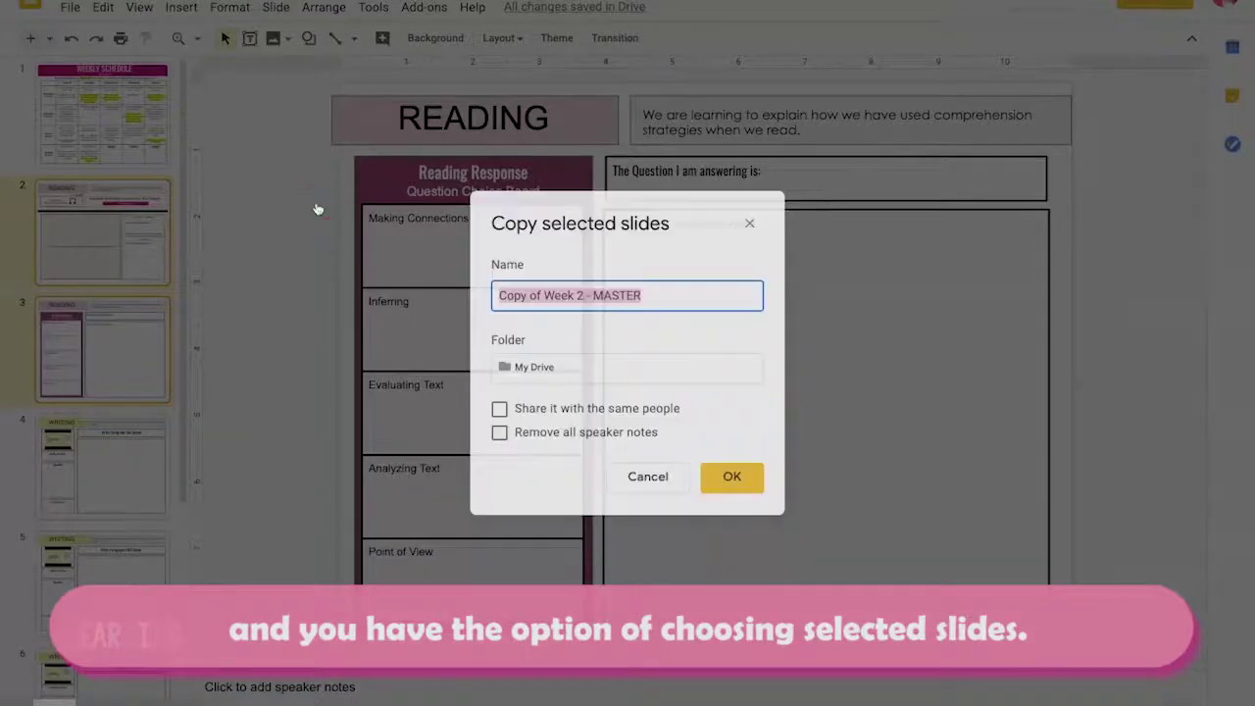
# Step: Name the copy "Week 2 = Reading", keep My Drive as its folder and create it
pyautogui.write('Wee')
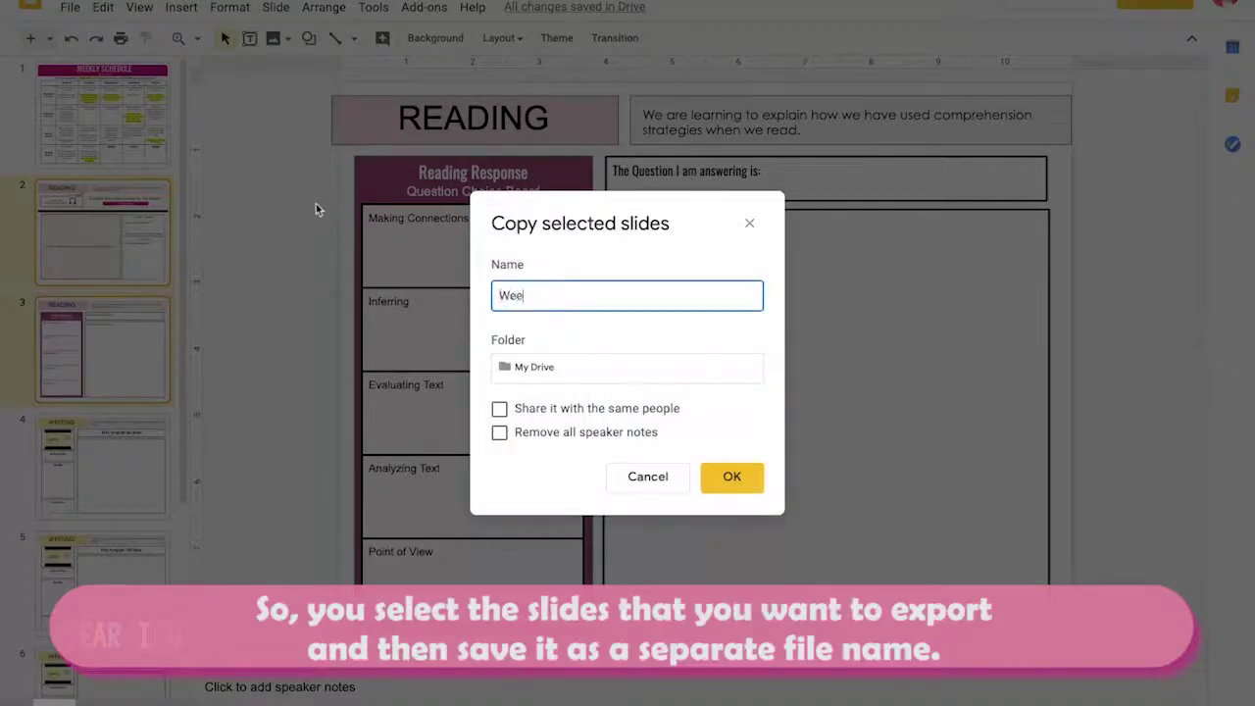
pyautogui.write('k 2')
pyautogui.write(' -')
pyautogui.write(' Reading')
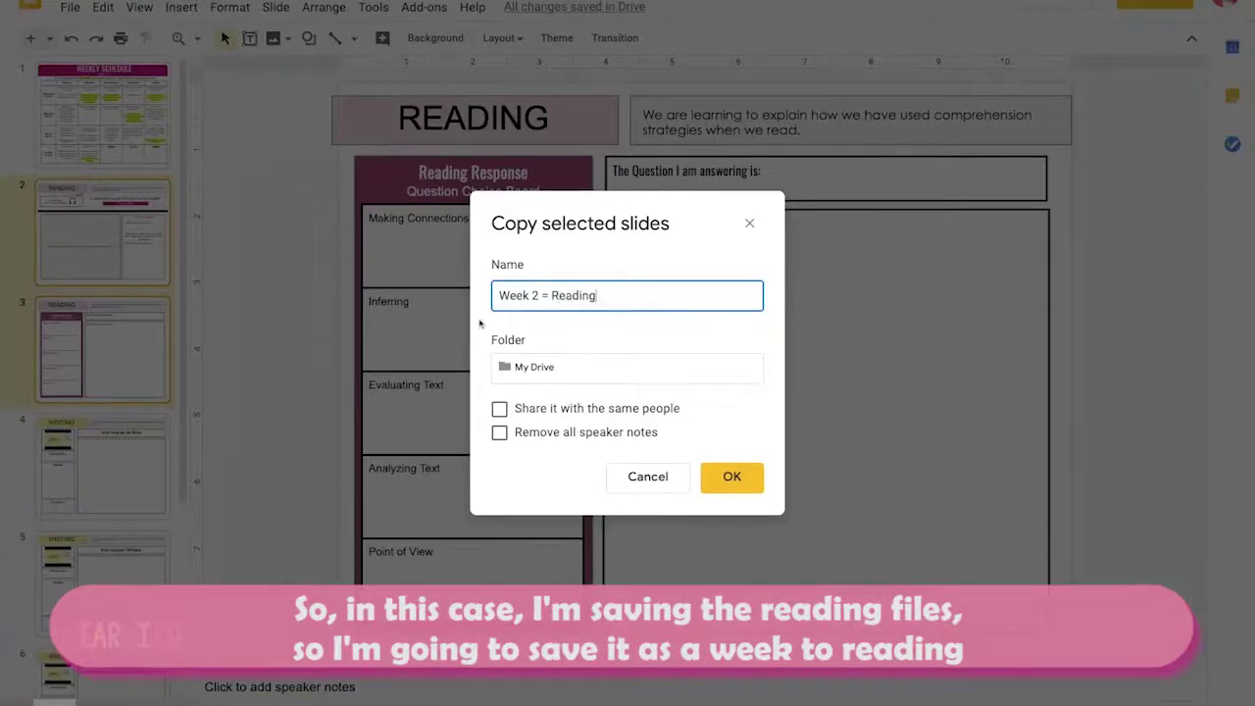
pyautogui.click(566, 368)
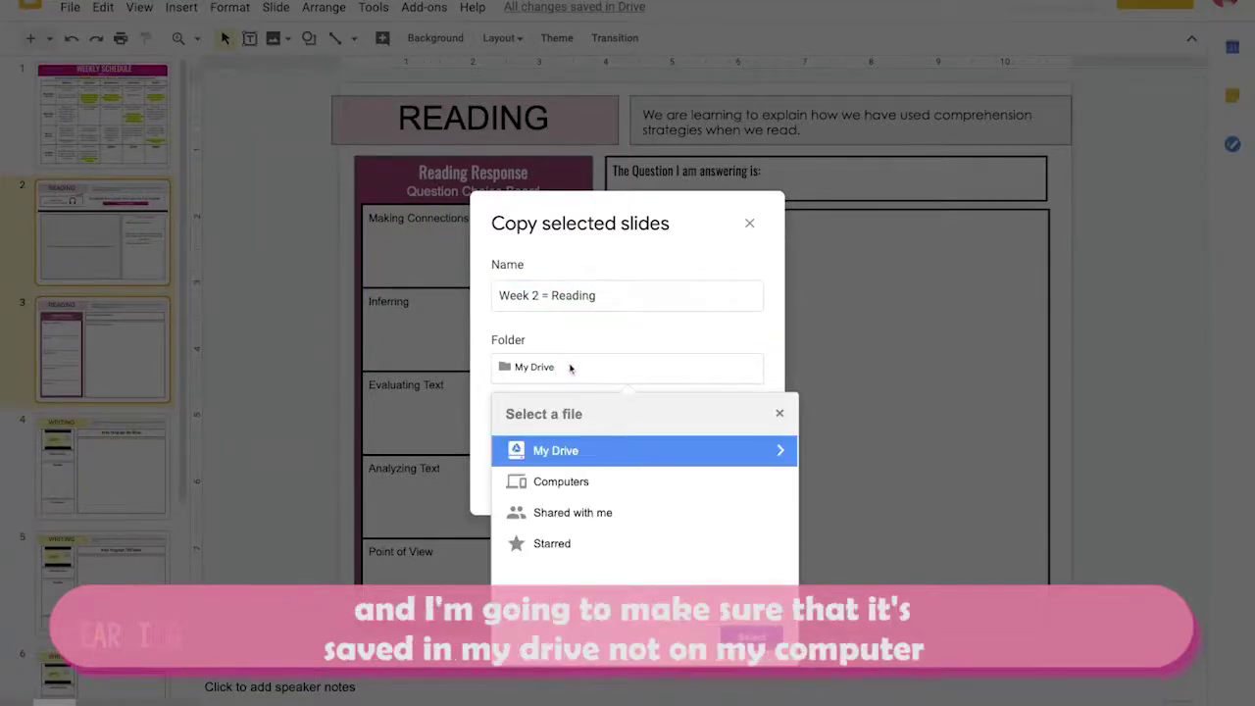
pyautogui.click(575, 452)
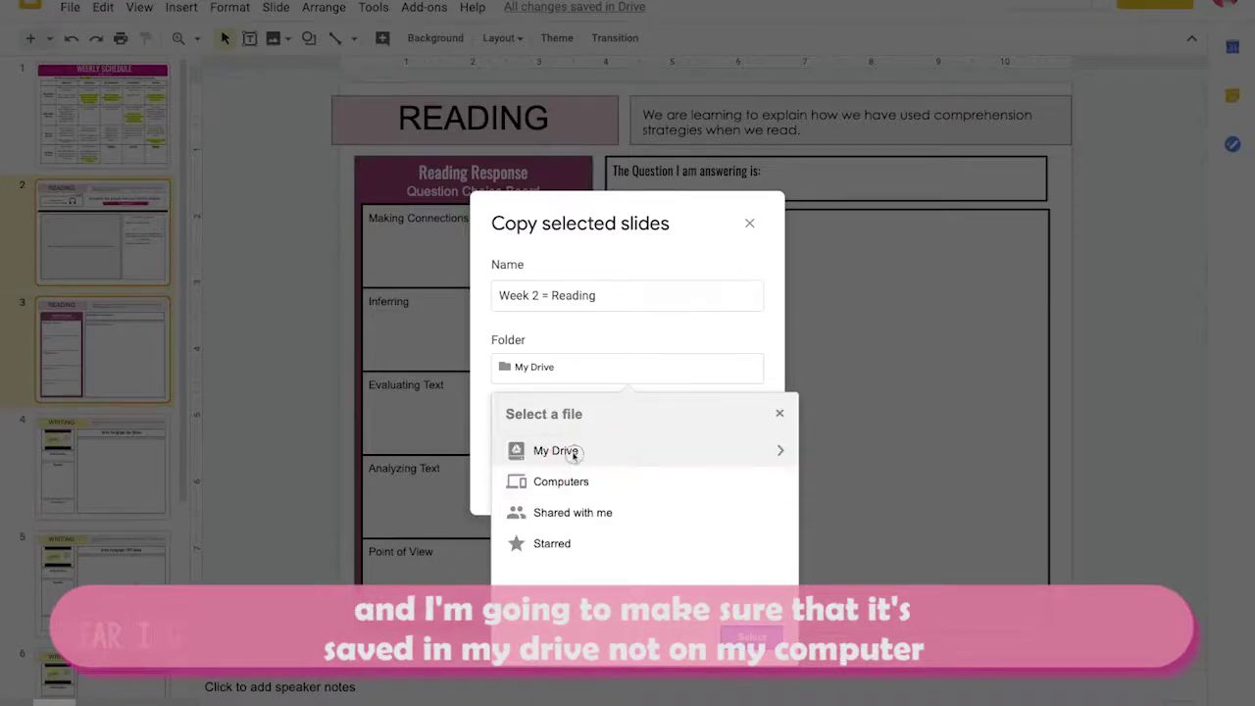
pyautogui.click(484, 423)
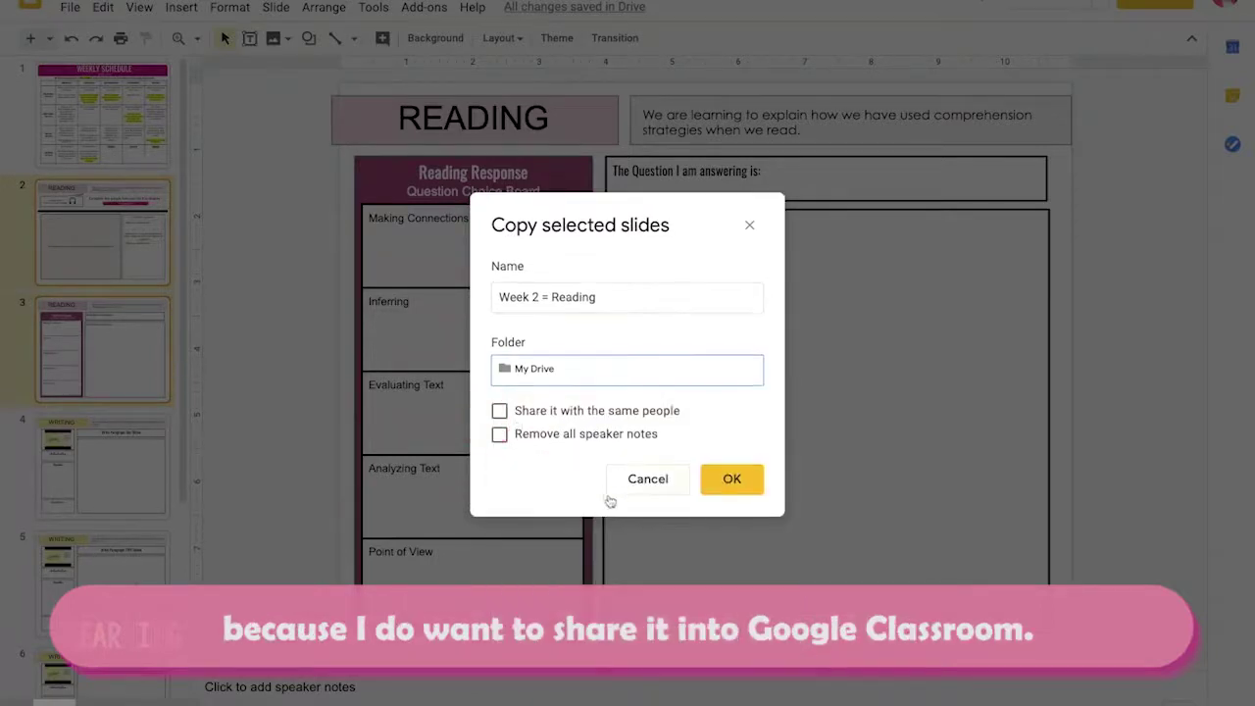
pyautogui.click(729, 480)
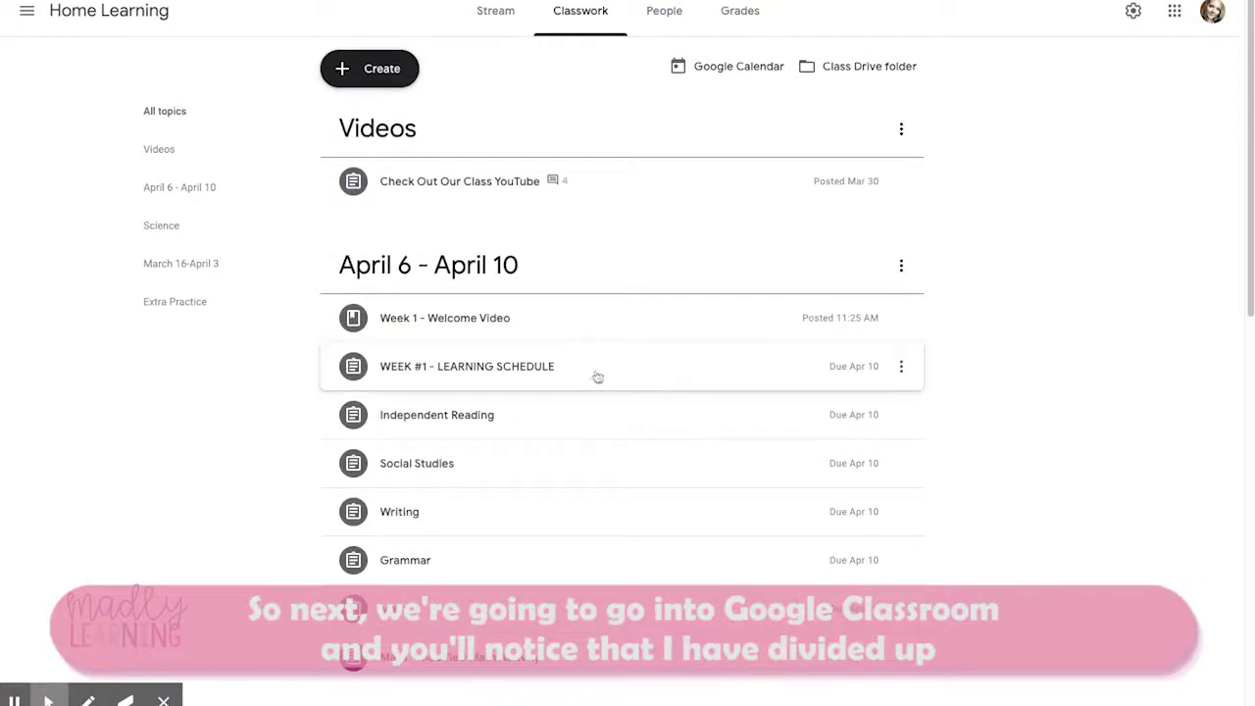
# Step: Switch to Google Classroom and review the WEEK #1 - LEARNING SCHEDULE post and subject assignments in the Home Learning classwork
pyautogui.click(427, 420)
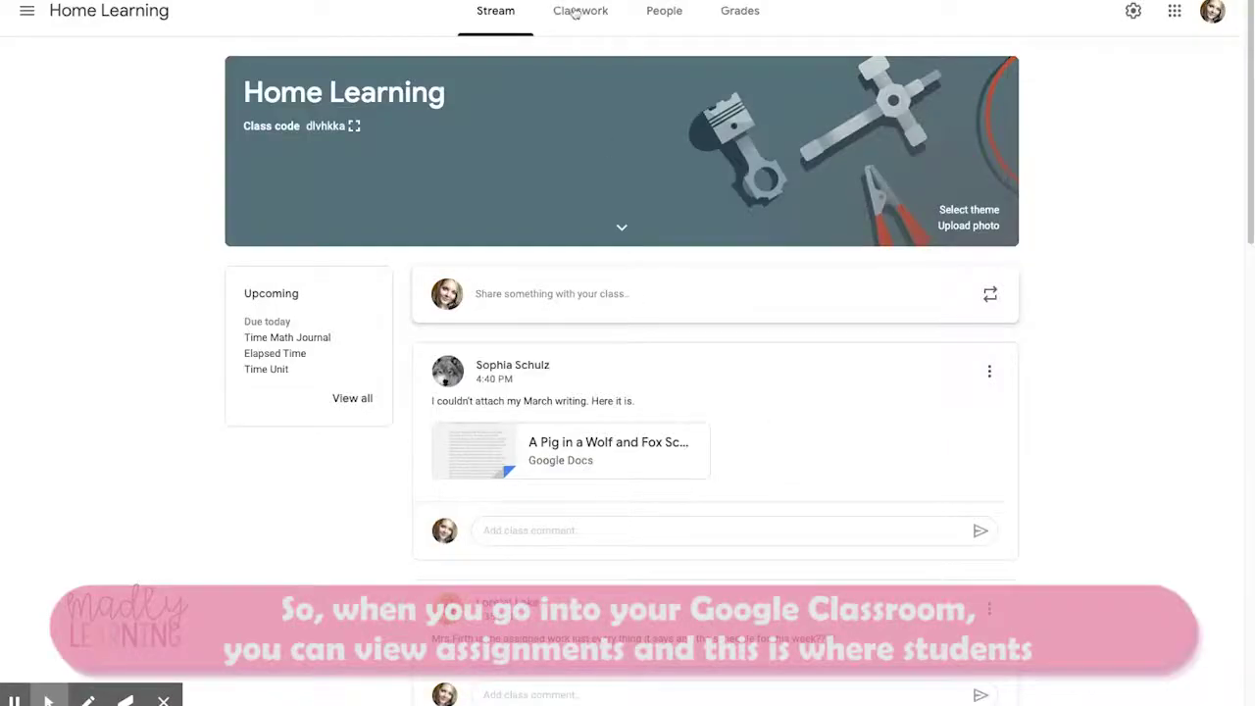
pyautogui.click(578, 11)
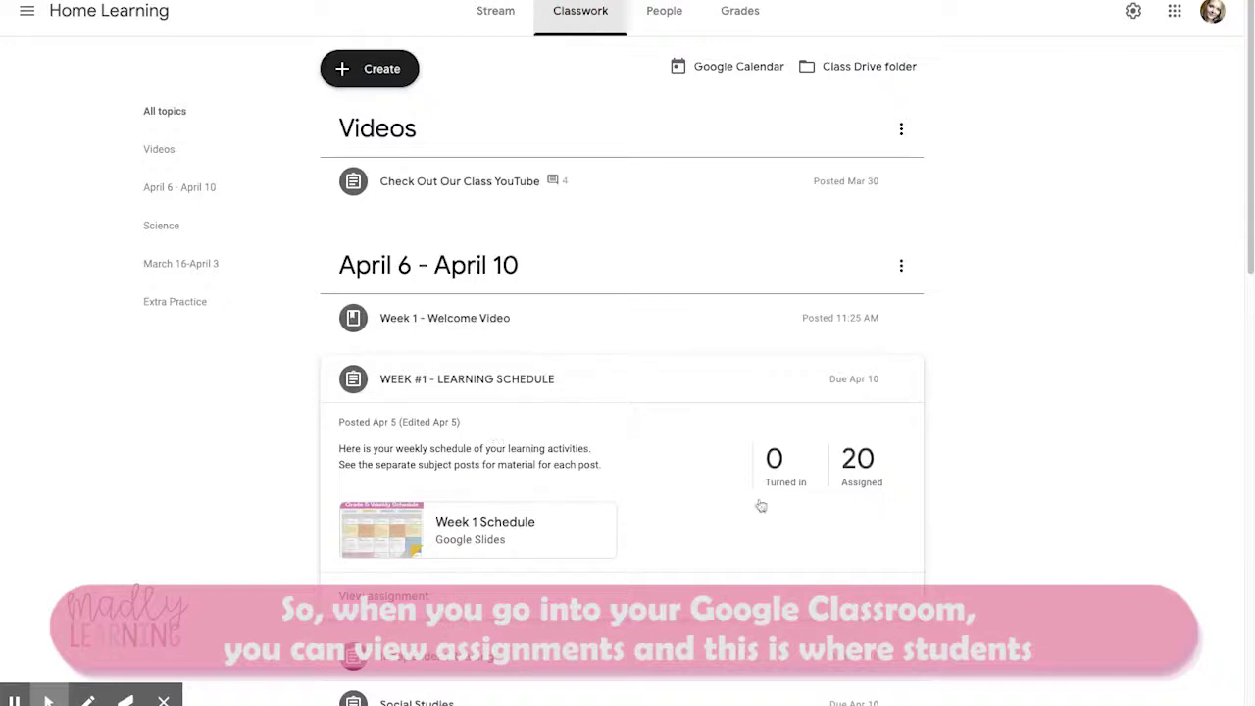
pyautogui.scroll(-6, 527, 415)
pyautogui.scroll(1, 527, 415)
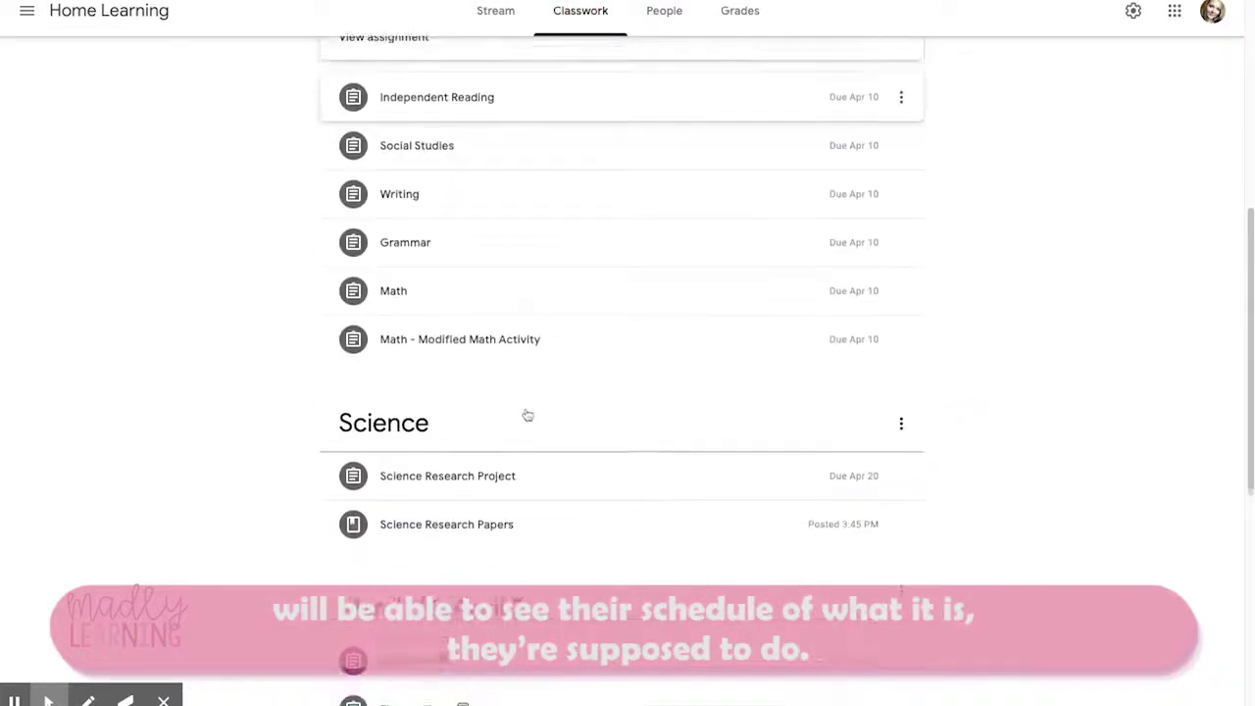